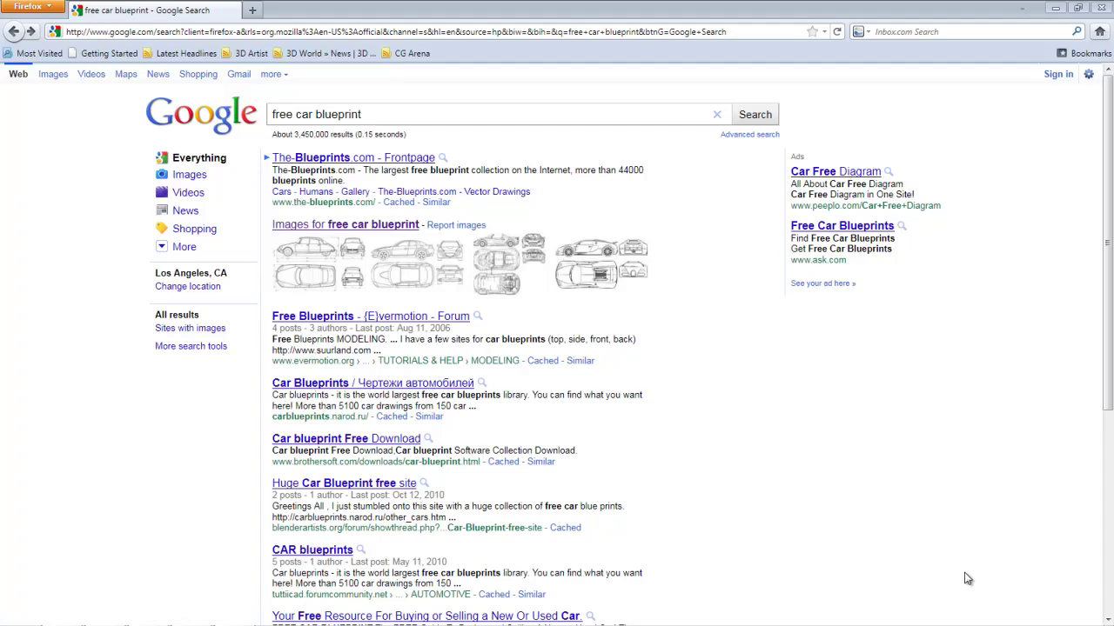
Open the Bugatti Veyron result, bugatti-16-4-veyron-2.gif, from the 'free car blueprint' image results.
mouse_move(595, 287)
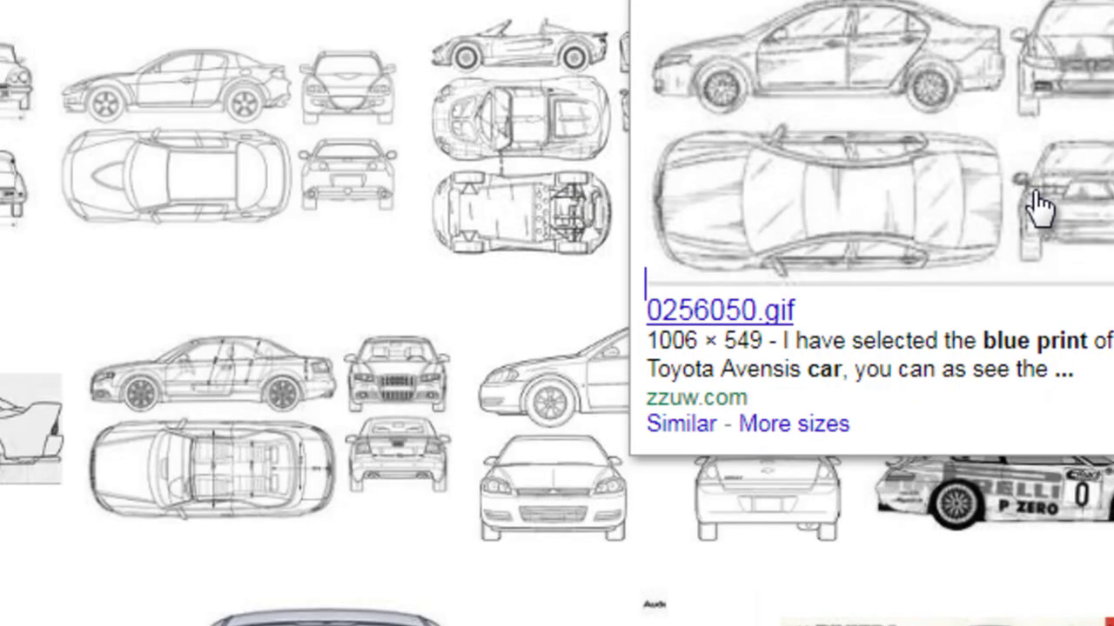
mouse_move(980, 374)
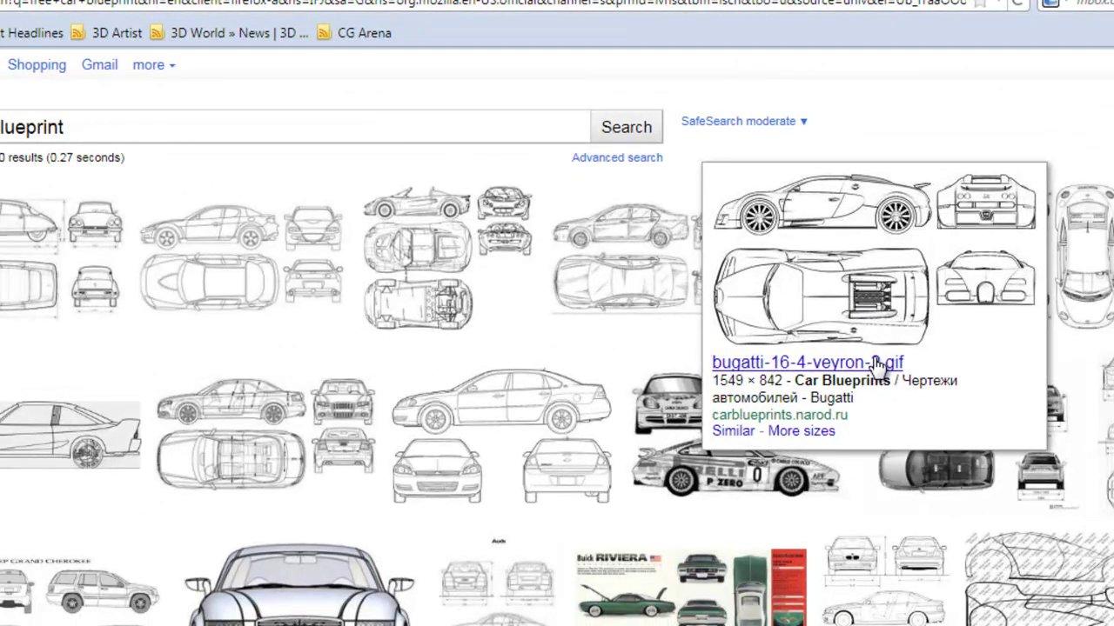
left_click(879, 363)
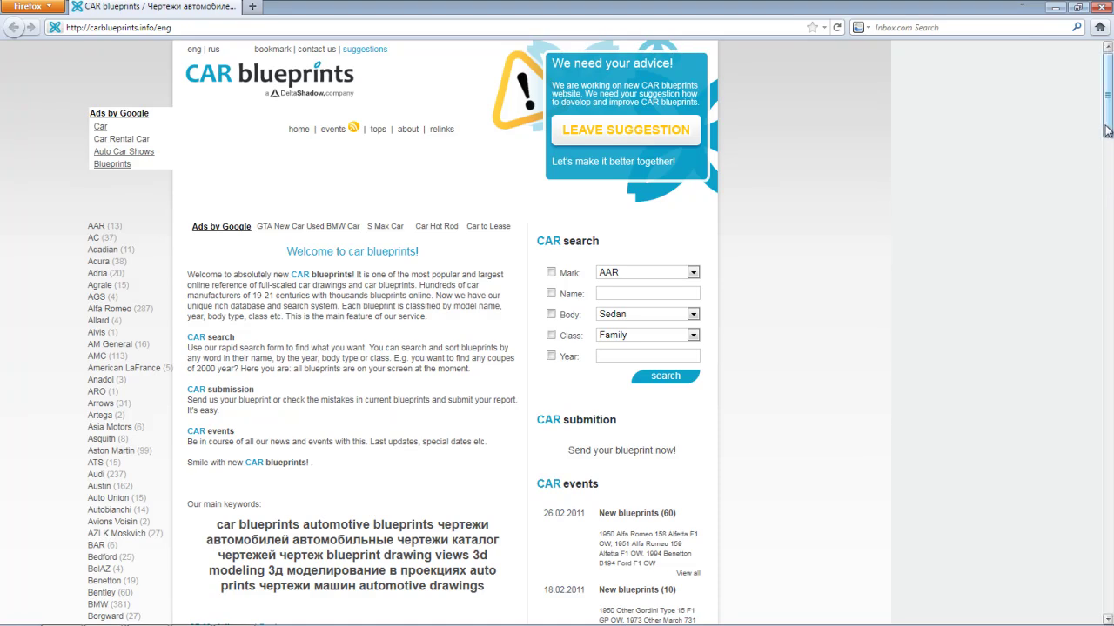
left_click_drag(1108, 128, 1109, 175)
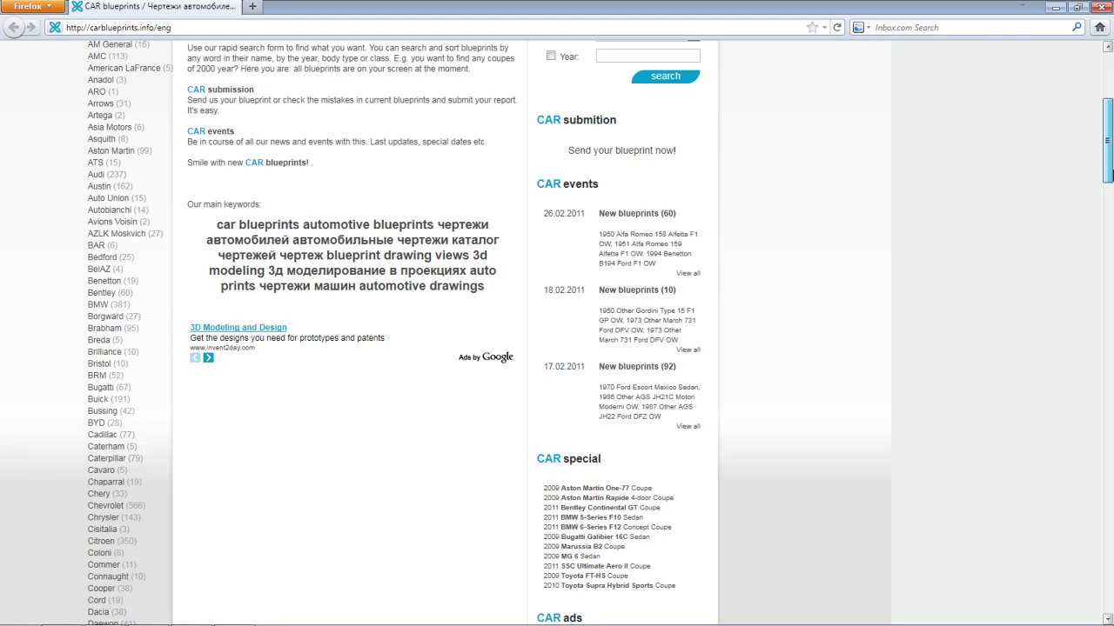
left_click_drag(1108, 174, 1088, 115)
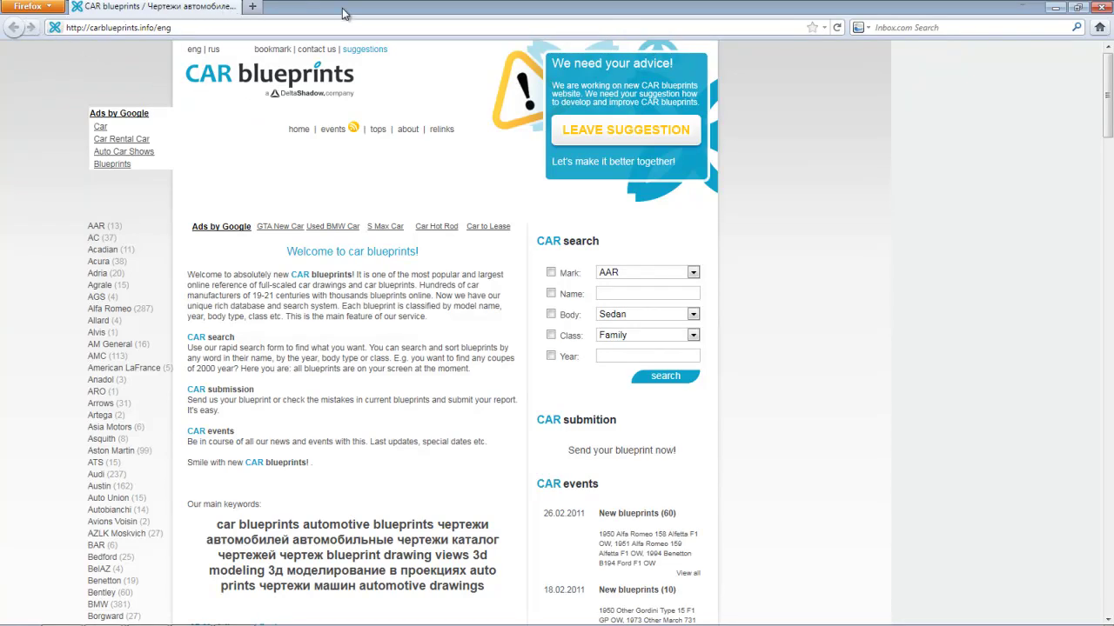
Close the extra Car blueprints window and visit the website hosting the Bugatti image.
left_click(1103, 8)
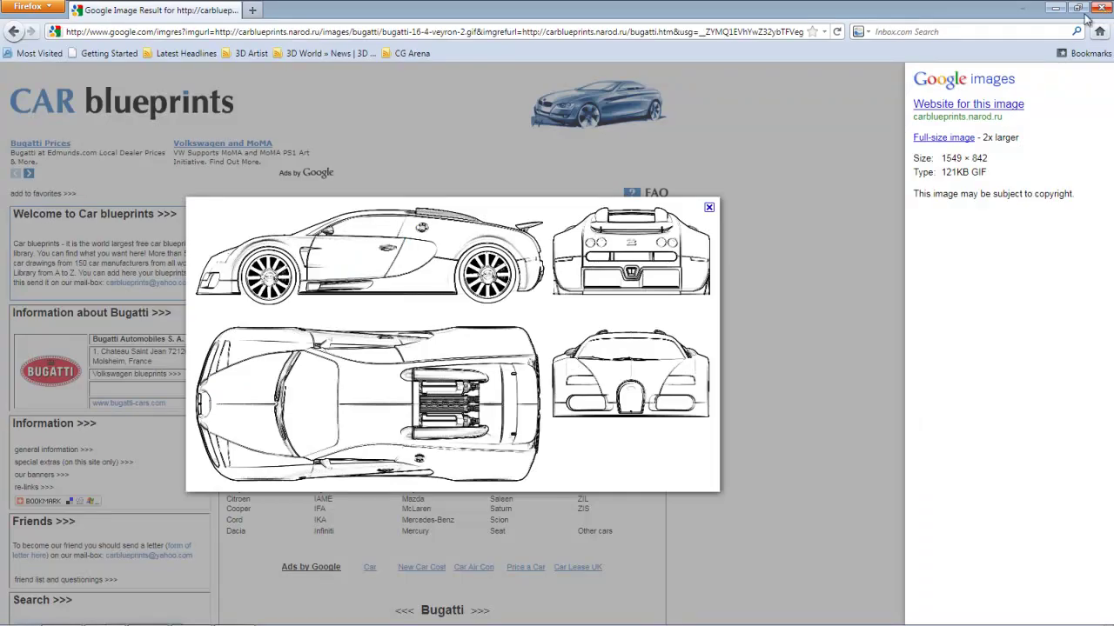
left_click(1012, 108)
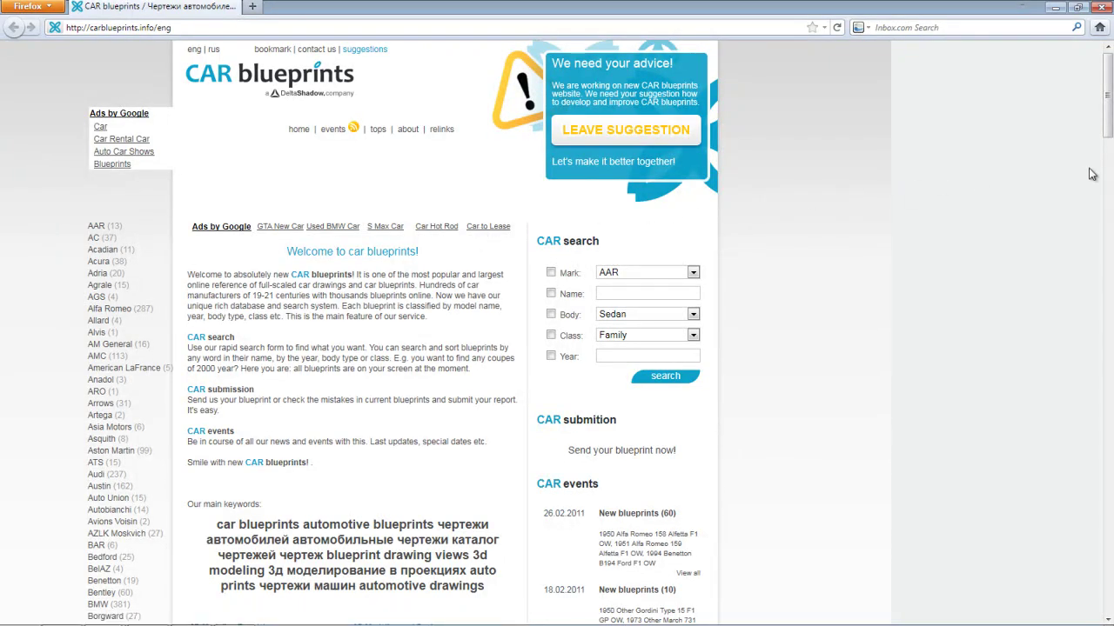
Scroll the CAR blueprints page before returning to the Google Images results.
left_click_drag(1108, 138, 933, 225)
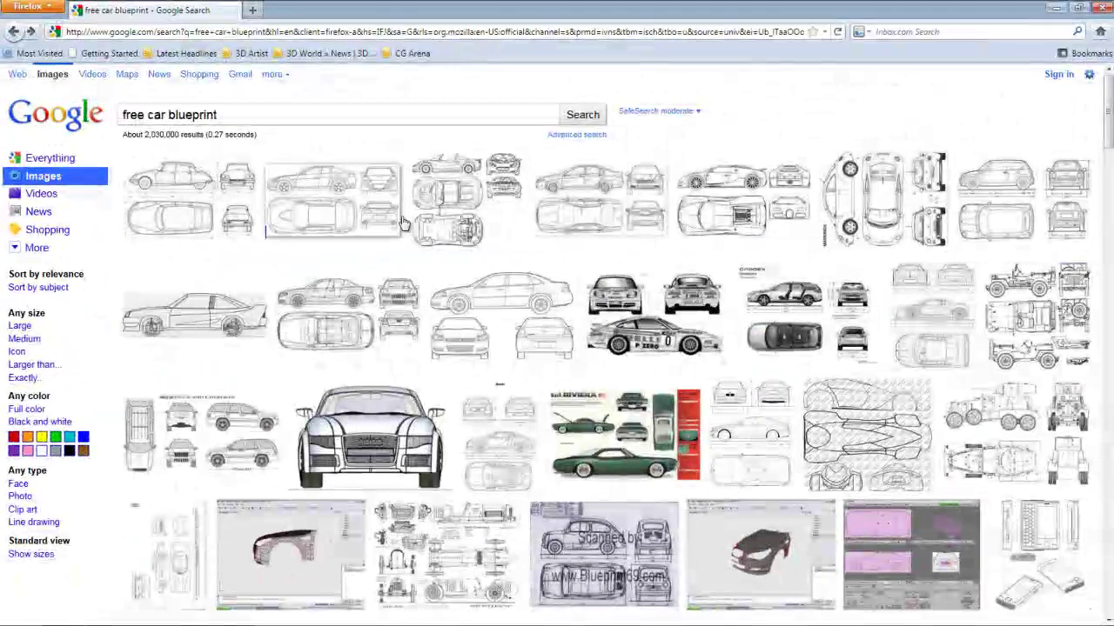
Display bugatti-16-4-veyron-2.gif on its own tab at full, actual size.
left_click(690, 217)
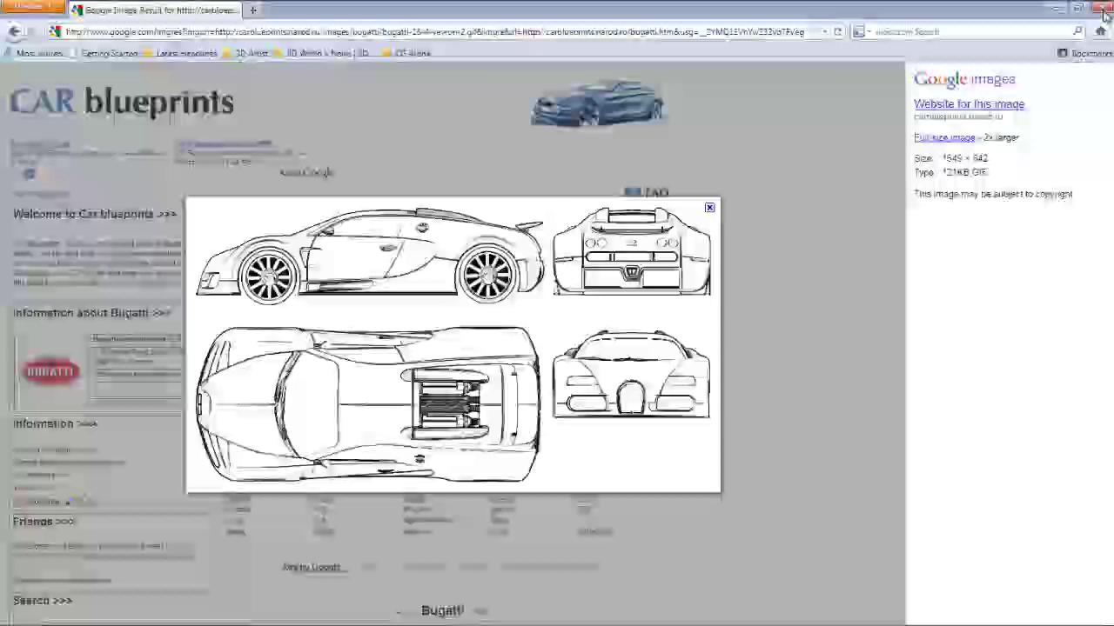
left_click(927, 139)
left_click(721, 300)
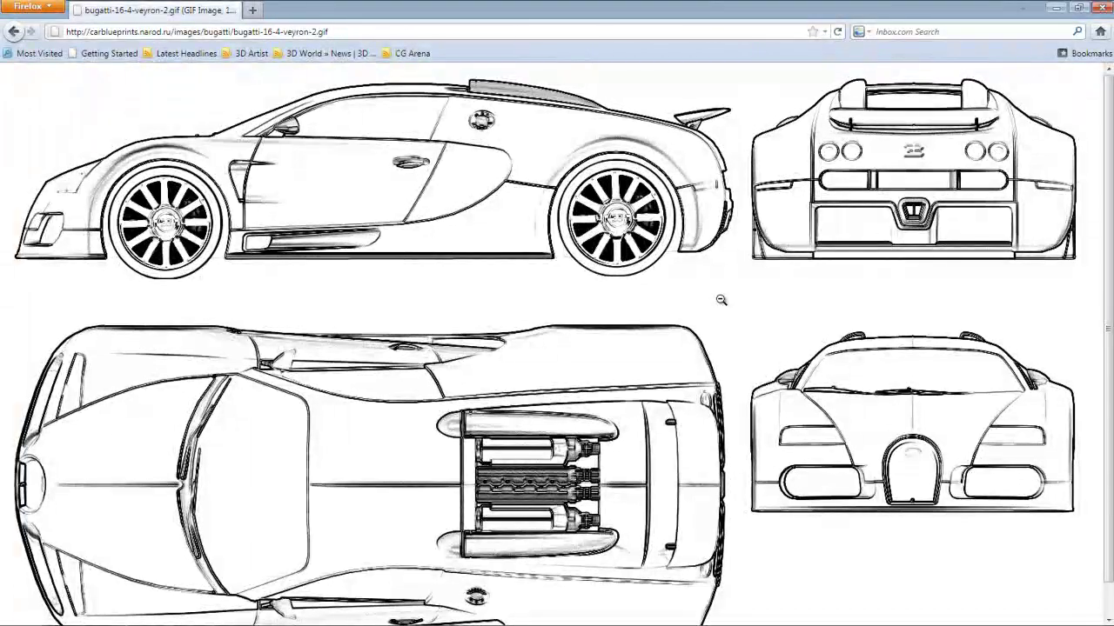
Save bugatti-16-4-veyron-2.gif into Documents\Bugatti\Images and close the Downloads window.
right_click(721, 299)
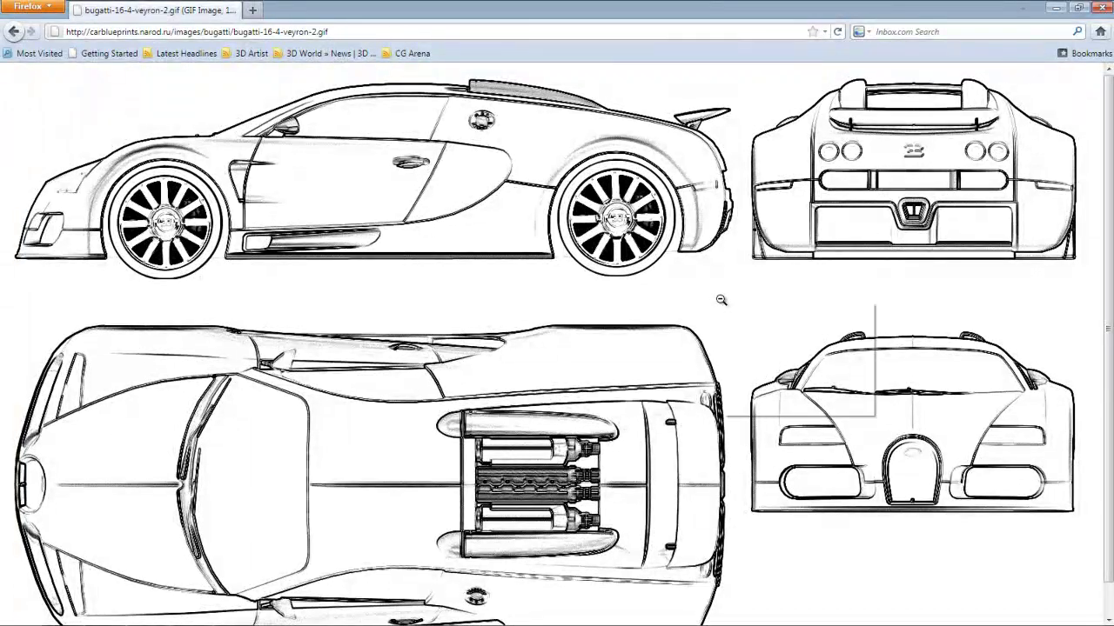
left_click(743, 348)
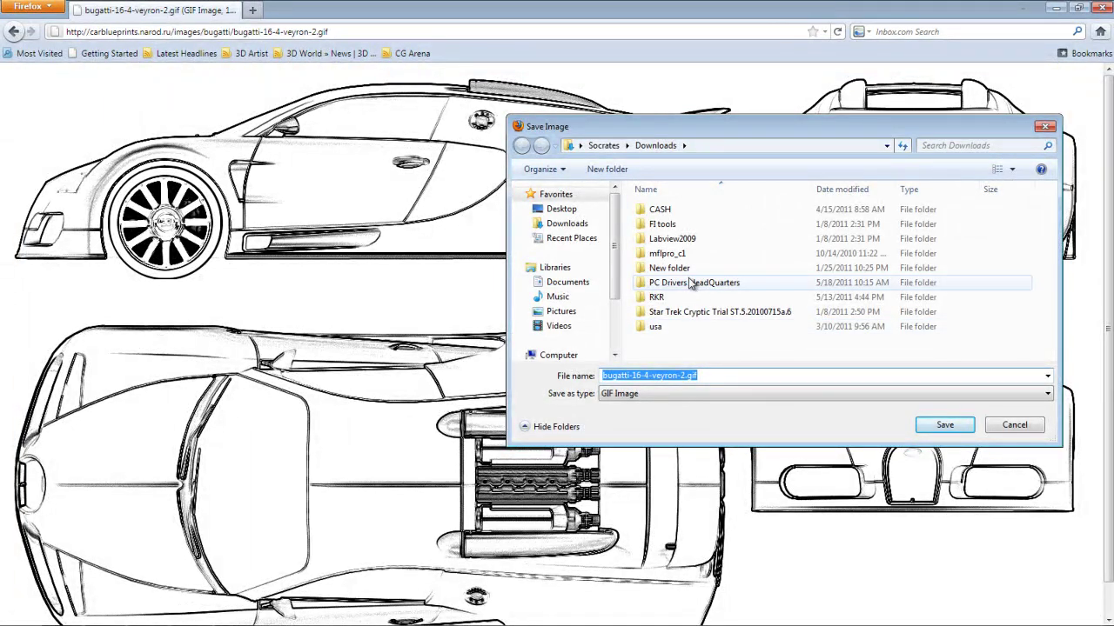
left_click(589, 288)
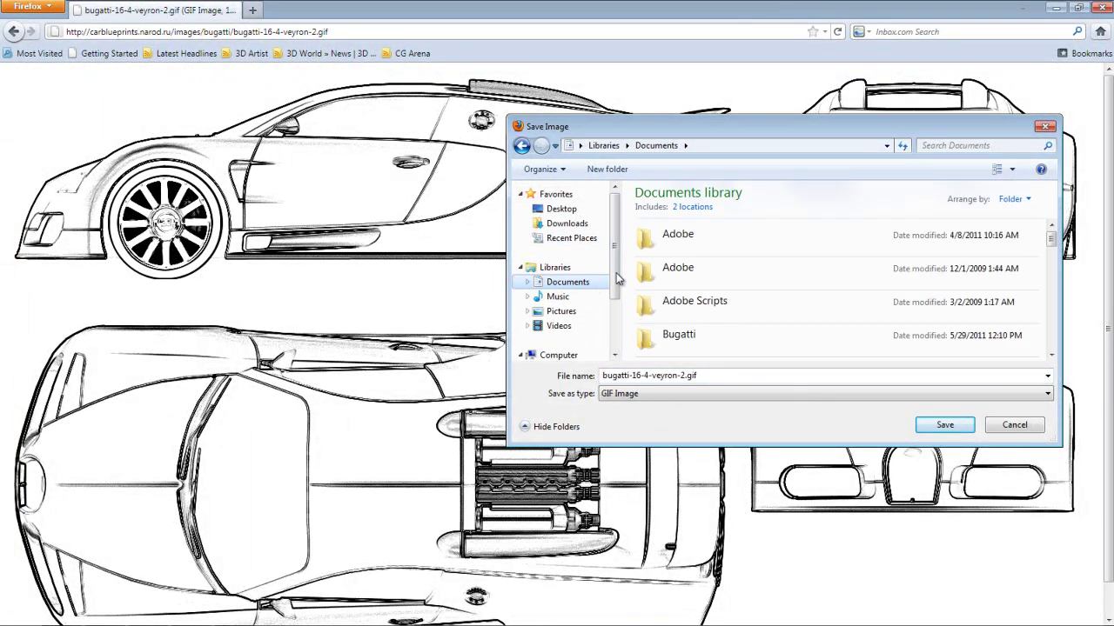
double_click(684, 342)
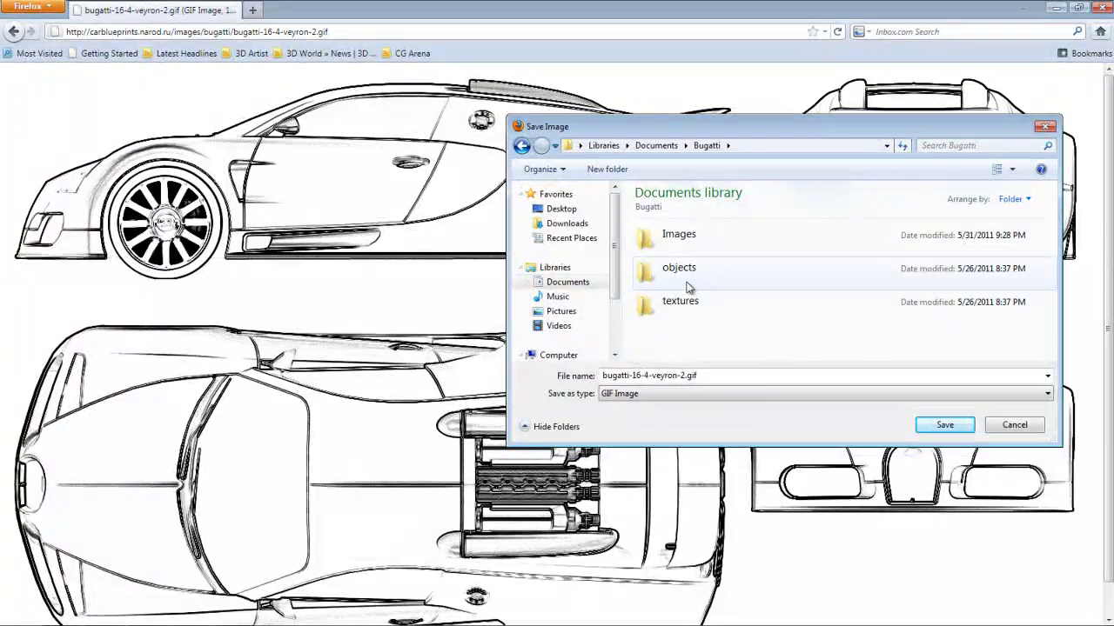
double_click(684, 253)
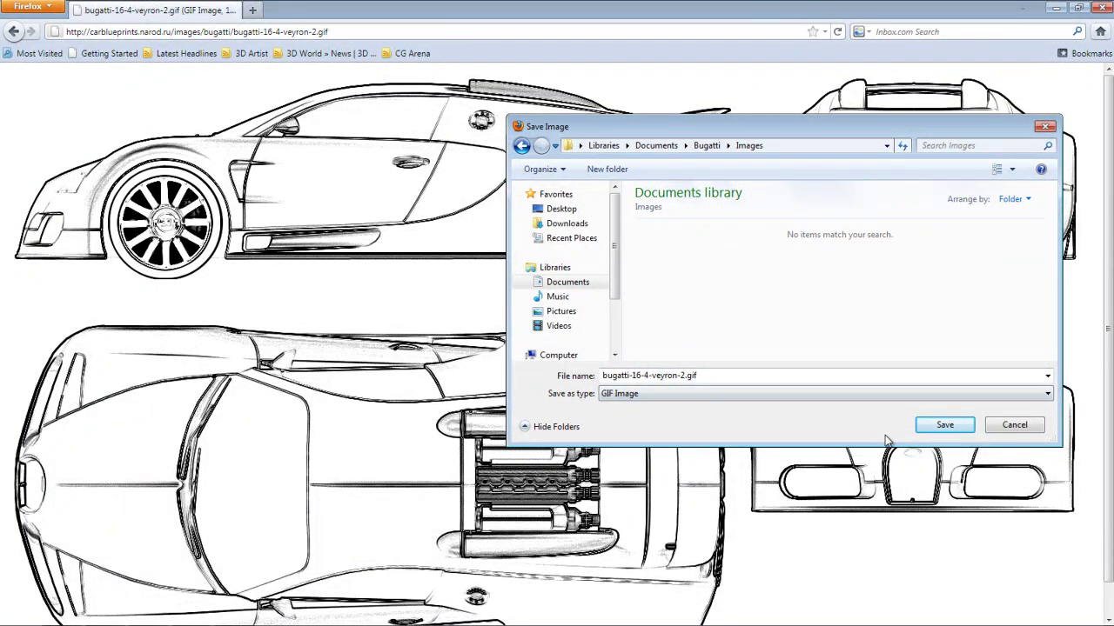
left_click(945, 425)
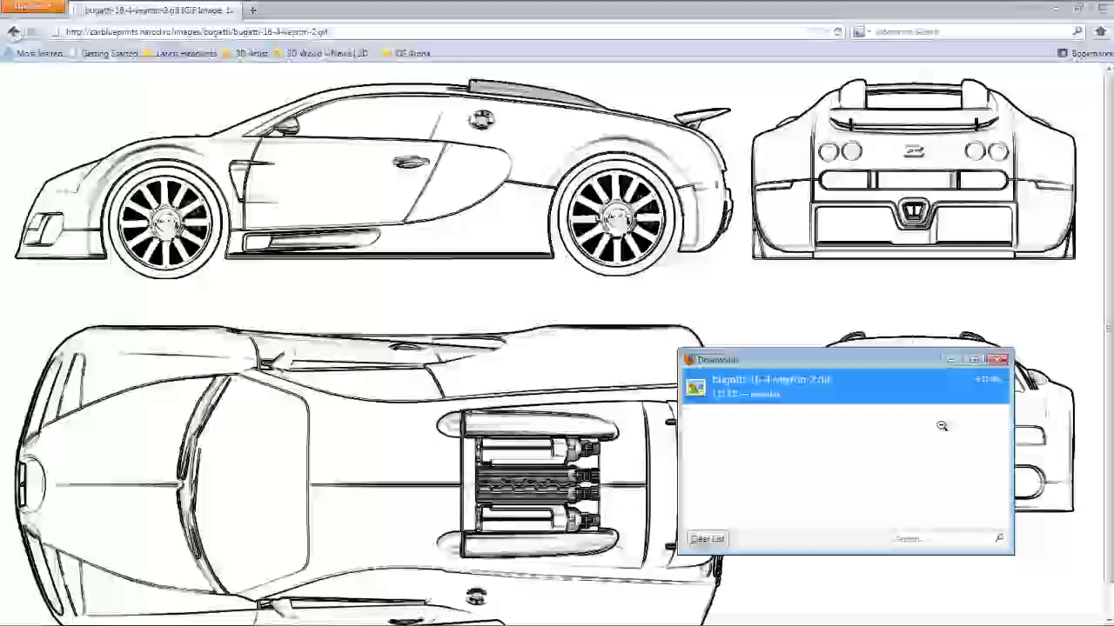
left_click(996, 361)
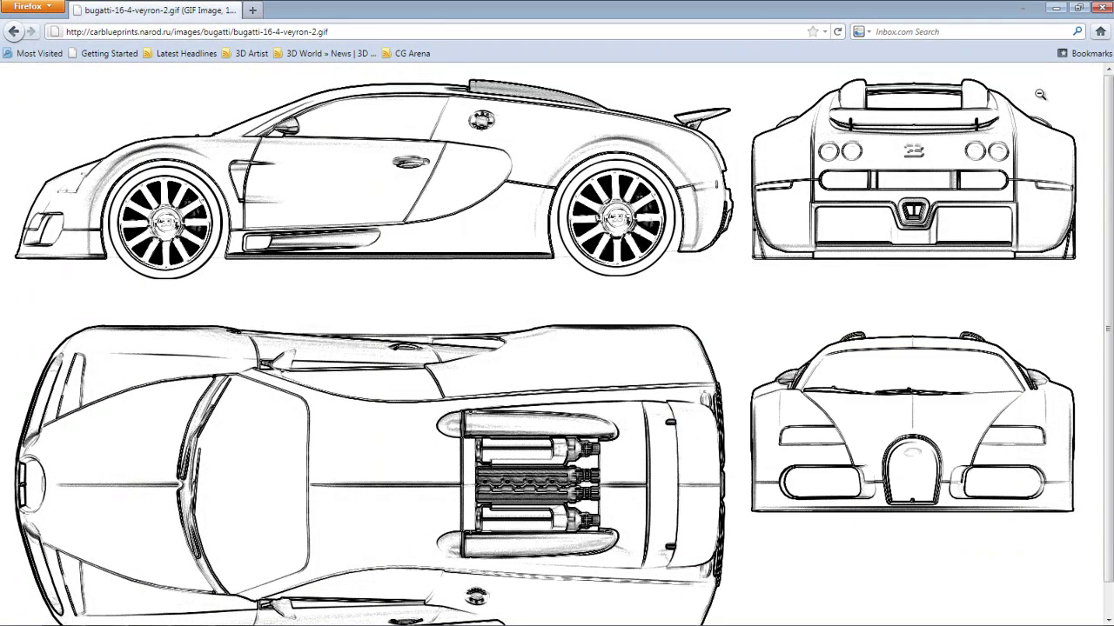
Close Firefox and bring Photoshop CS5 back from the taskbar.
left_click(1106, 8)
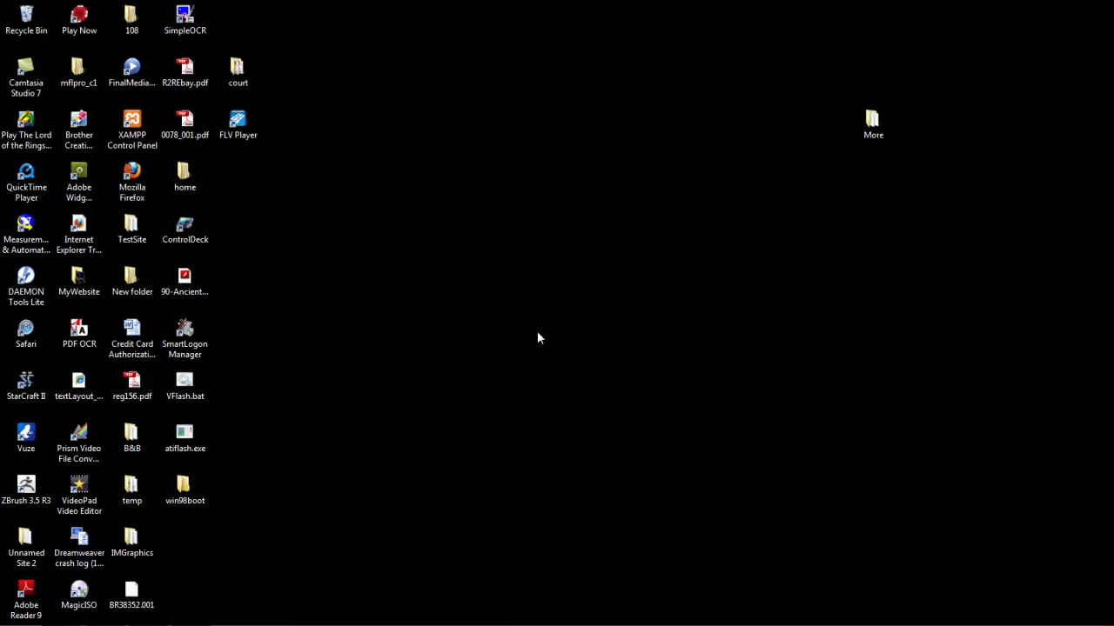
mouse_move(152, 623)
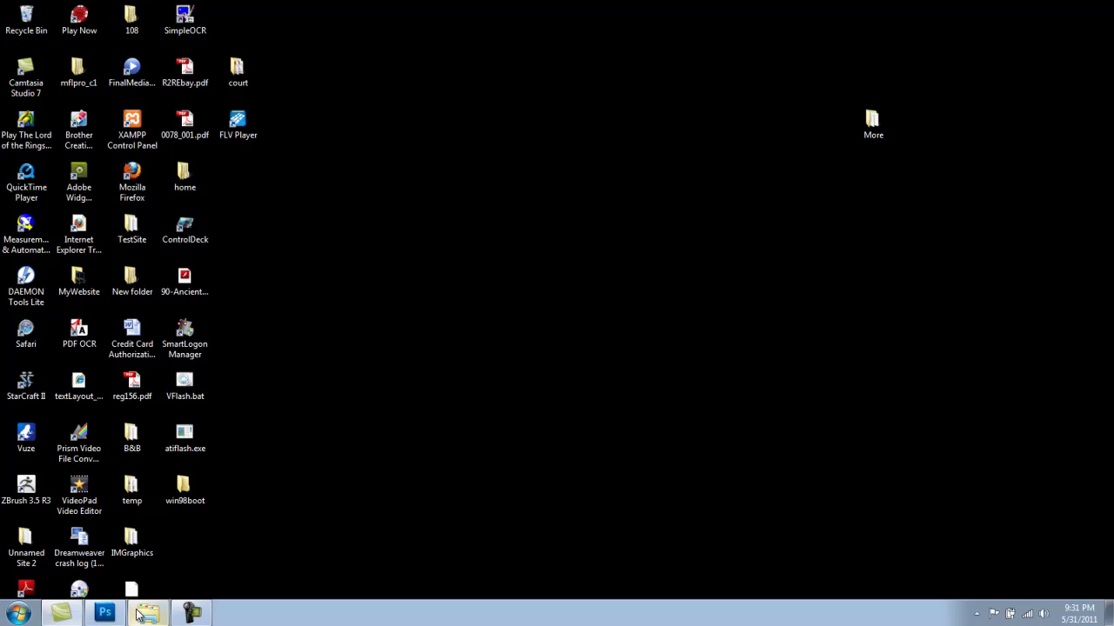
left_click(106, 615)
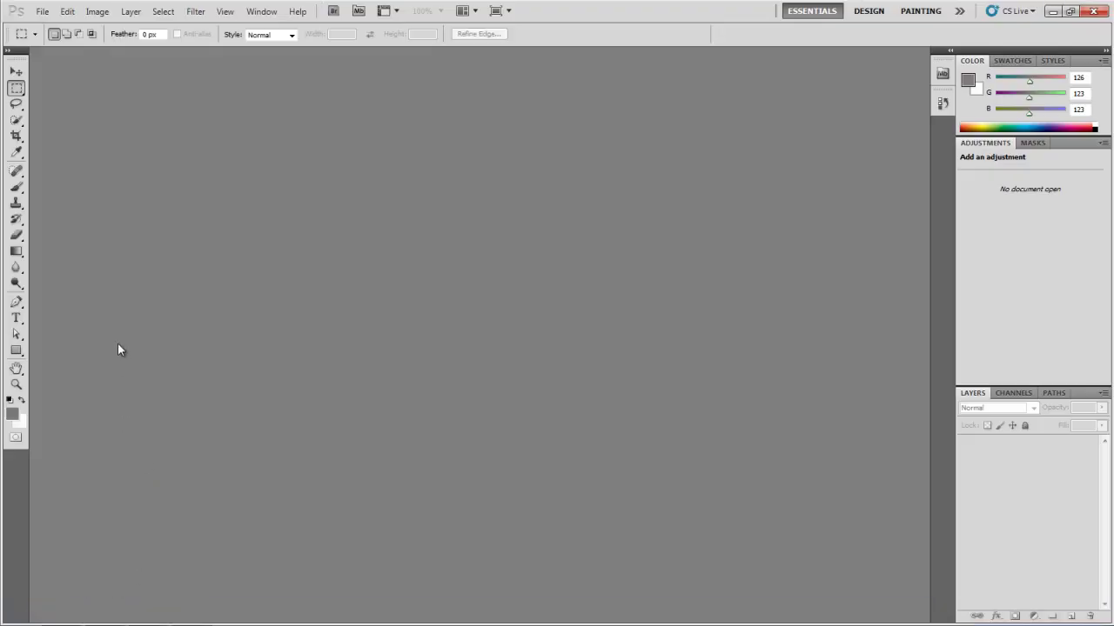
Open bugatti-16-4-veyron-2.gif in Photoshop through File > Open.
left_click(41, 12)
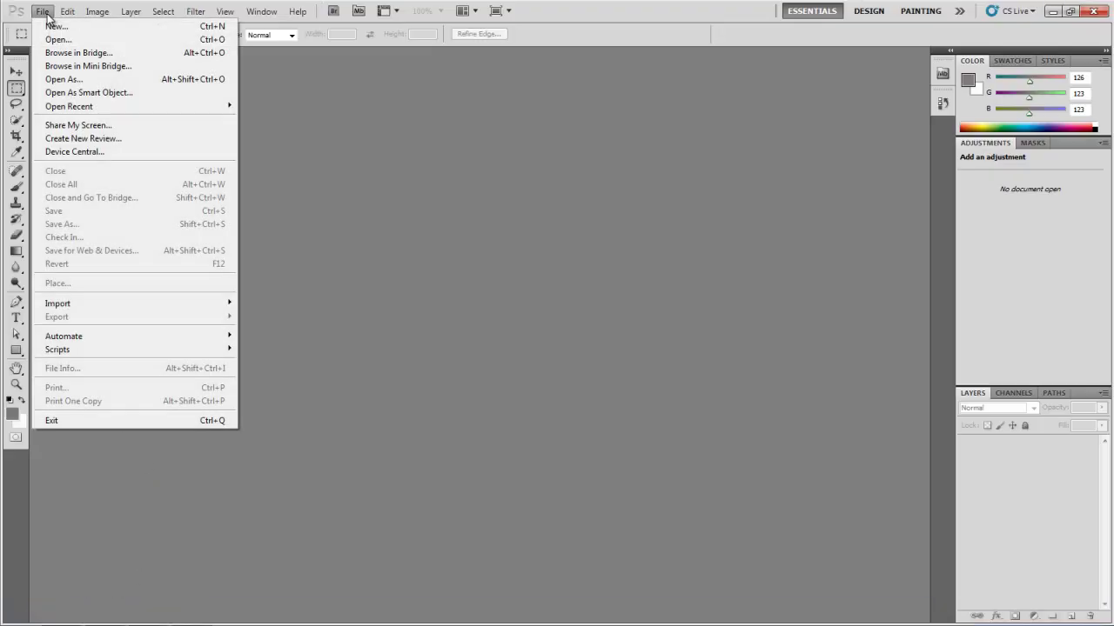
left_click(54, 40)
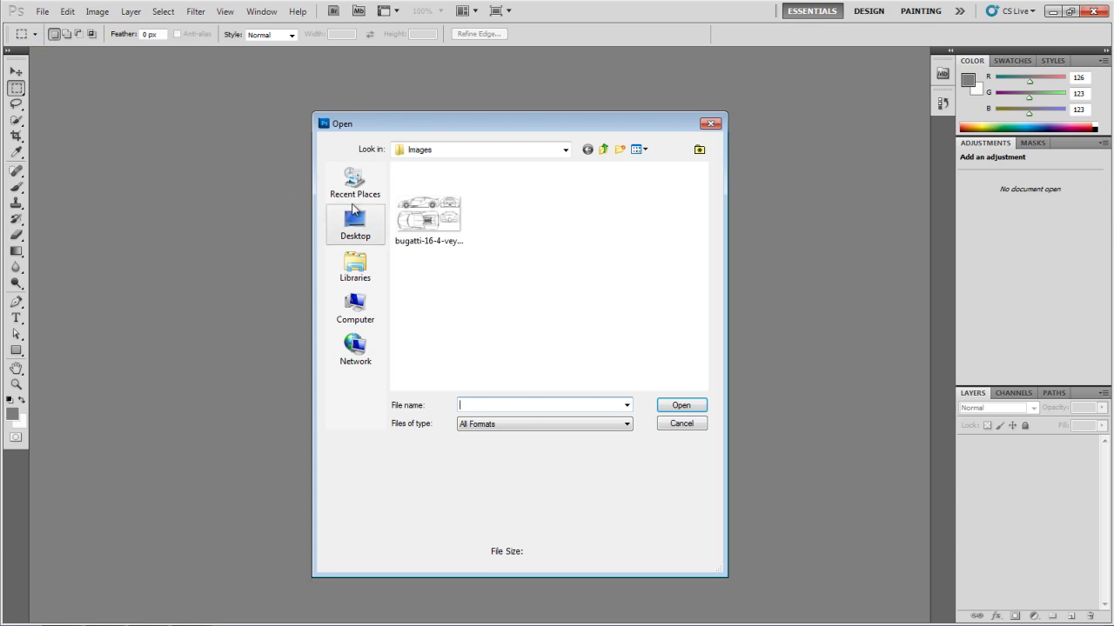
left_click(422, 211)
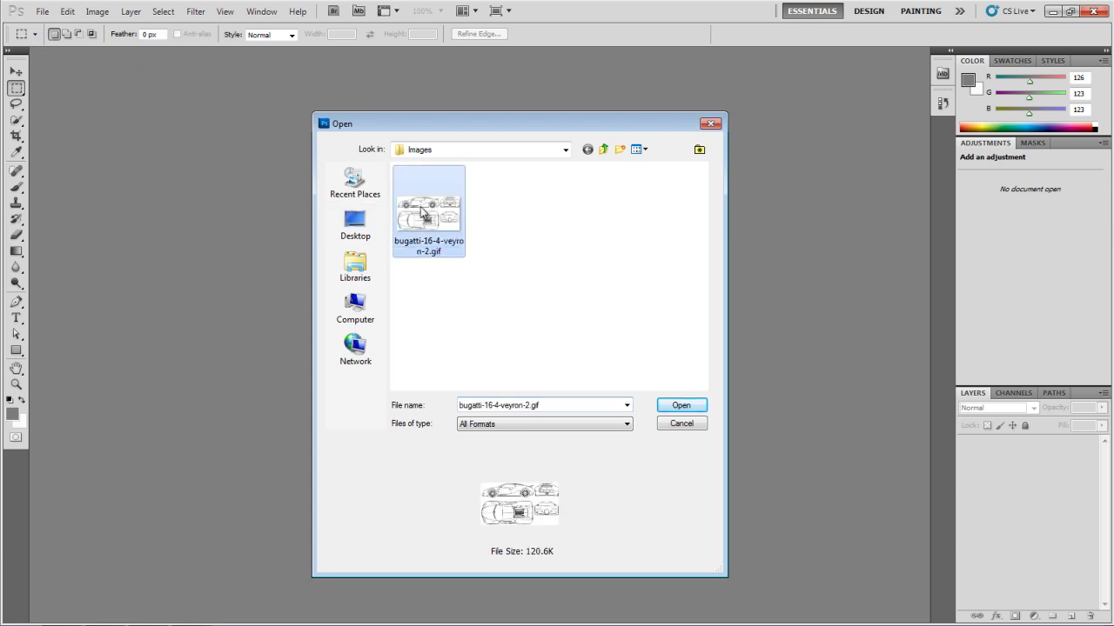
left_click(672, 407)
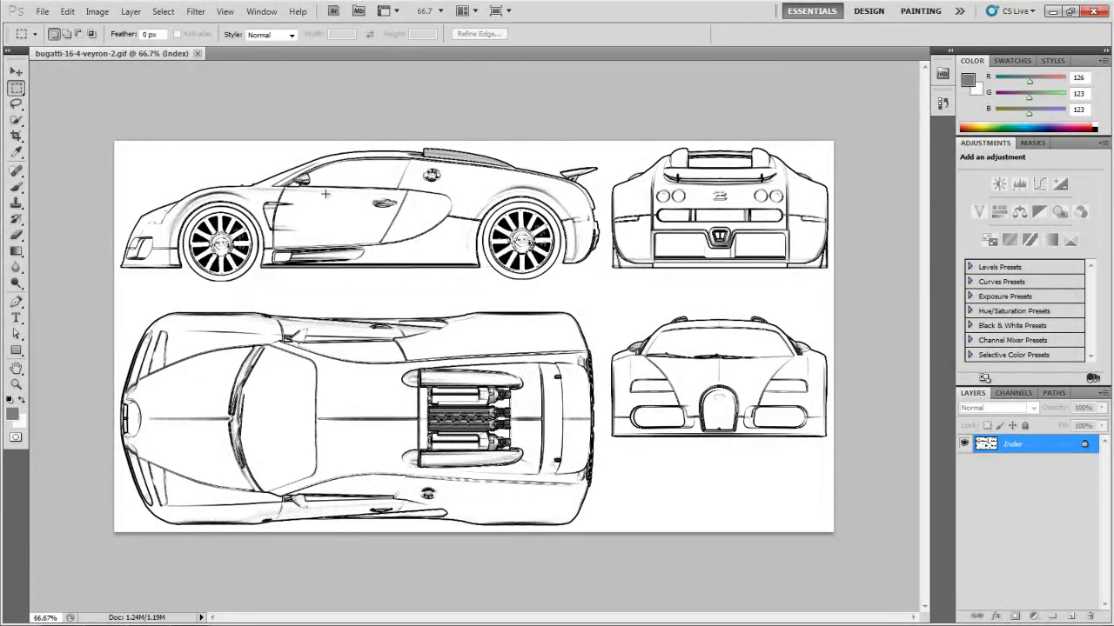
Change the blueprint from Indexed to RGB Color mode under Image > Mode.
left_click(97, 11)
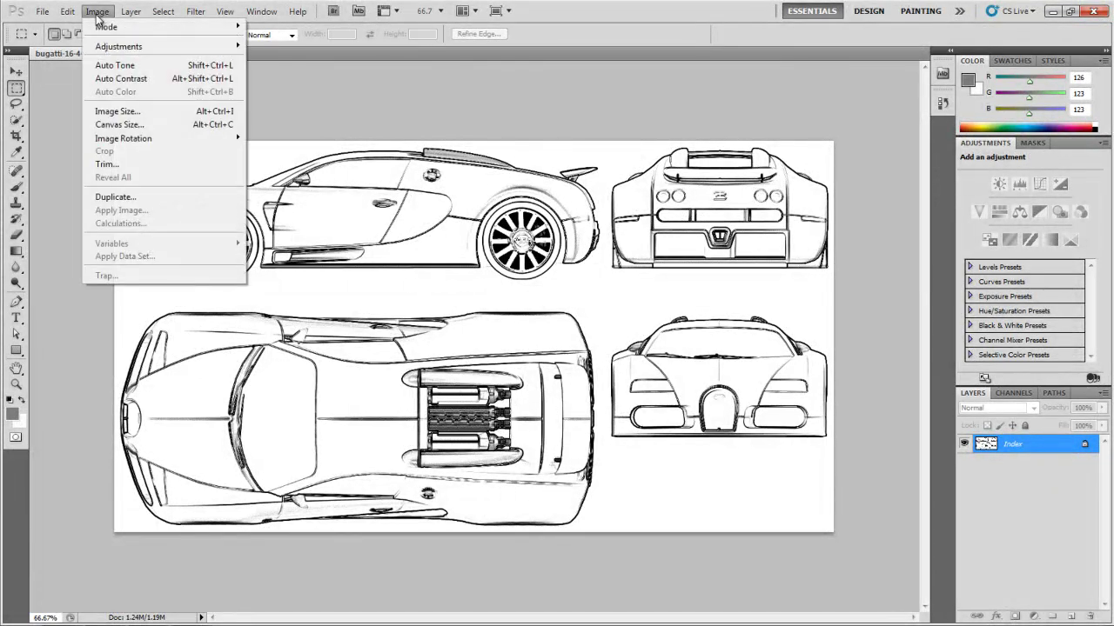
mouse_move(104, 28)
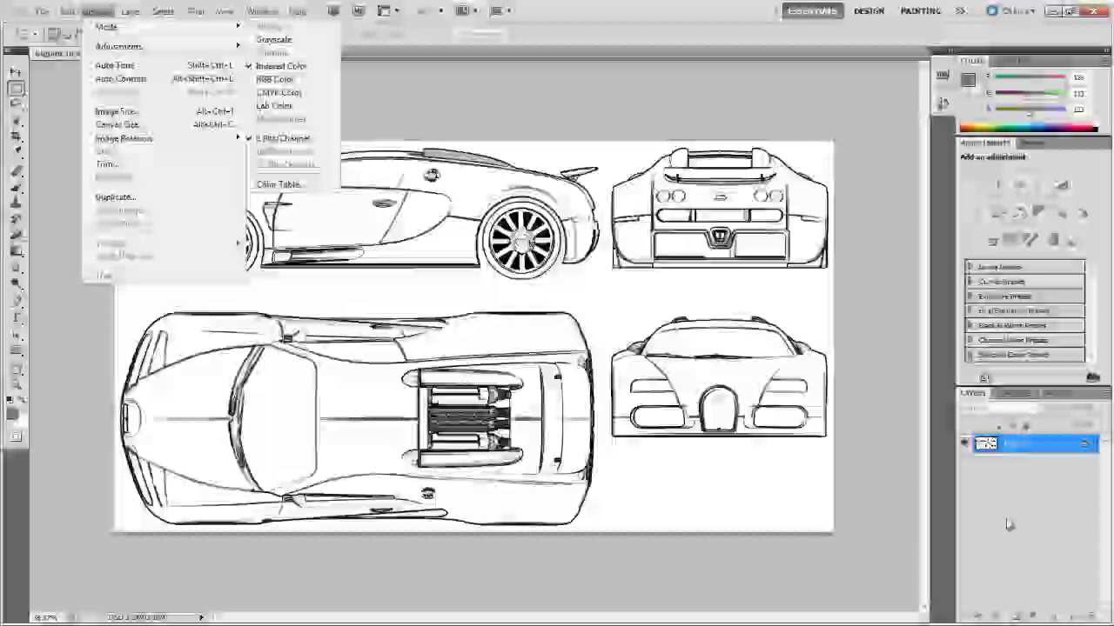
left_click(1005, 504)
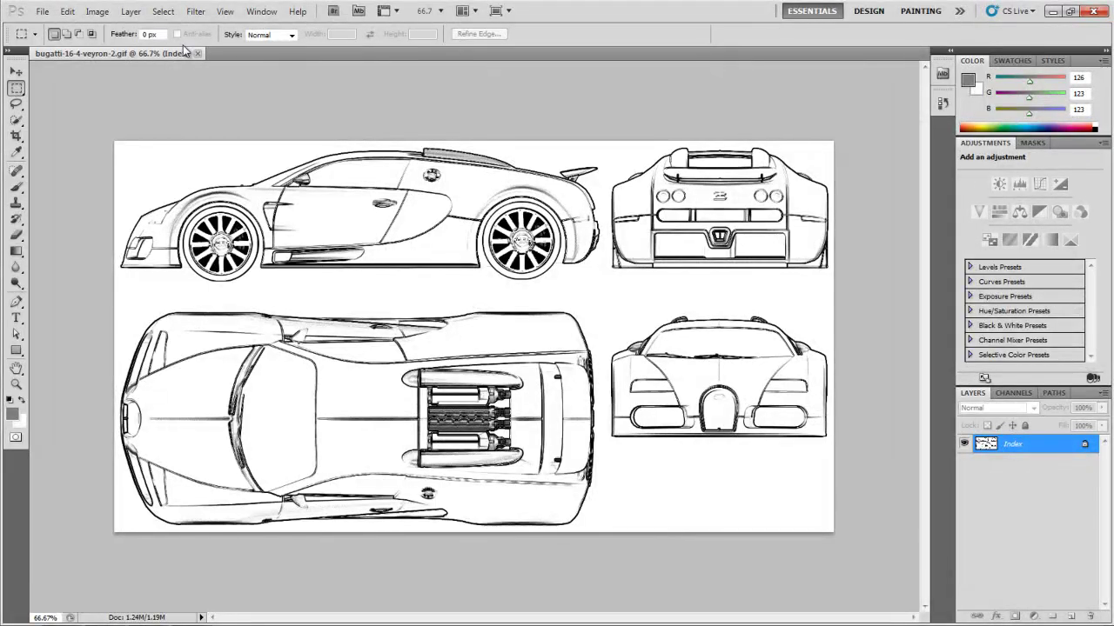
left_click(97, 11)
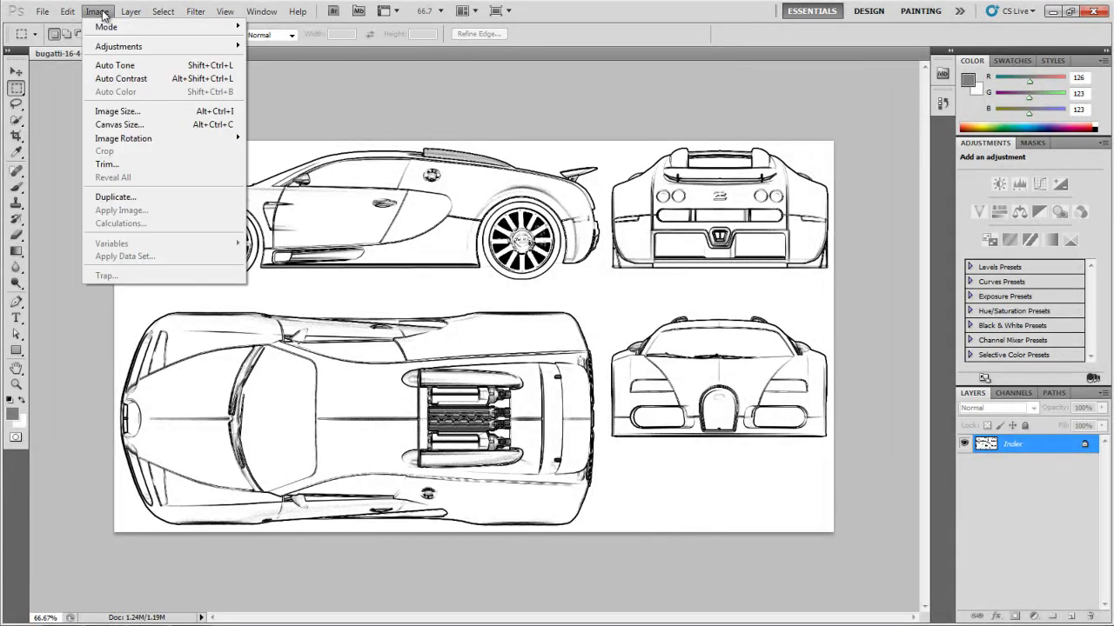
mouse_move(104, 26)
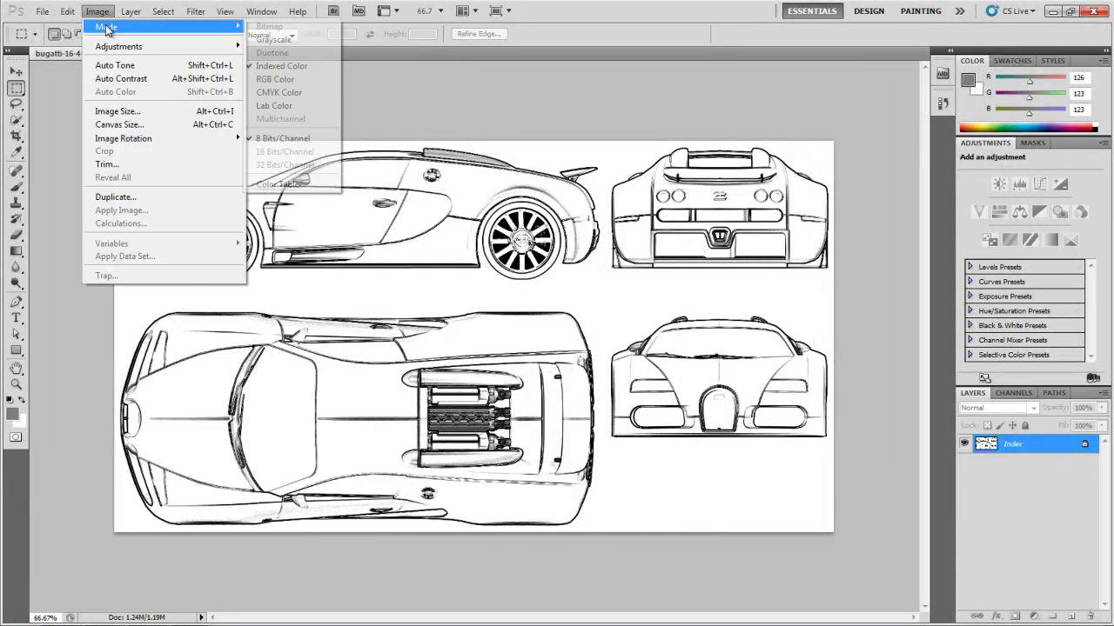
left_click(262, 85)
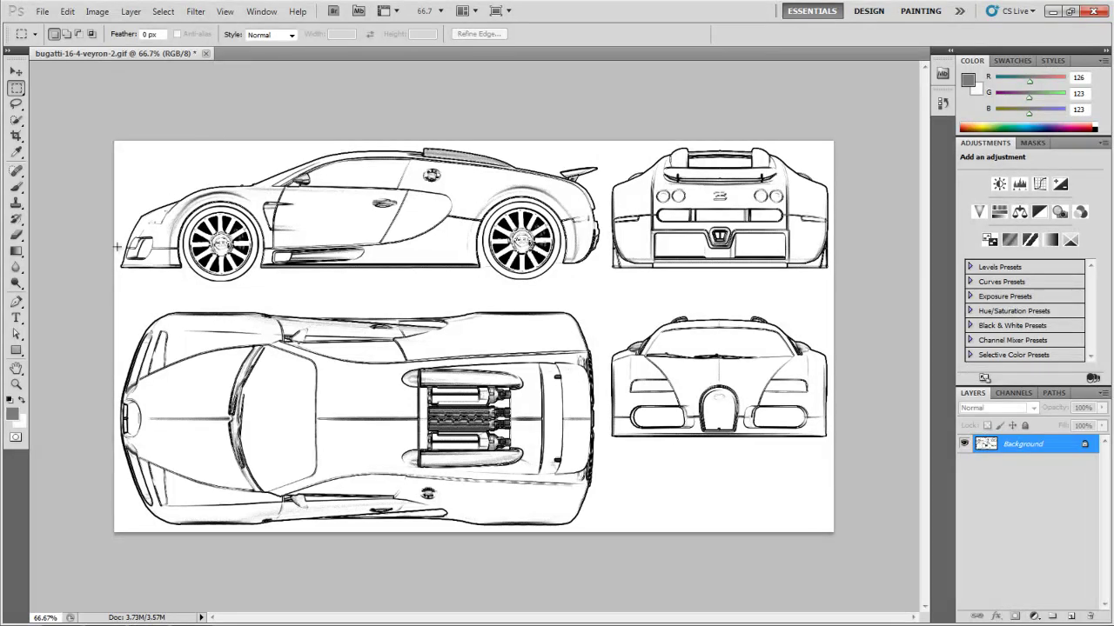
Zoom the blueprint to 100% and drag a crop box around the top side-view drawing.
left_click(16, 384)
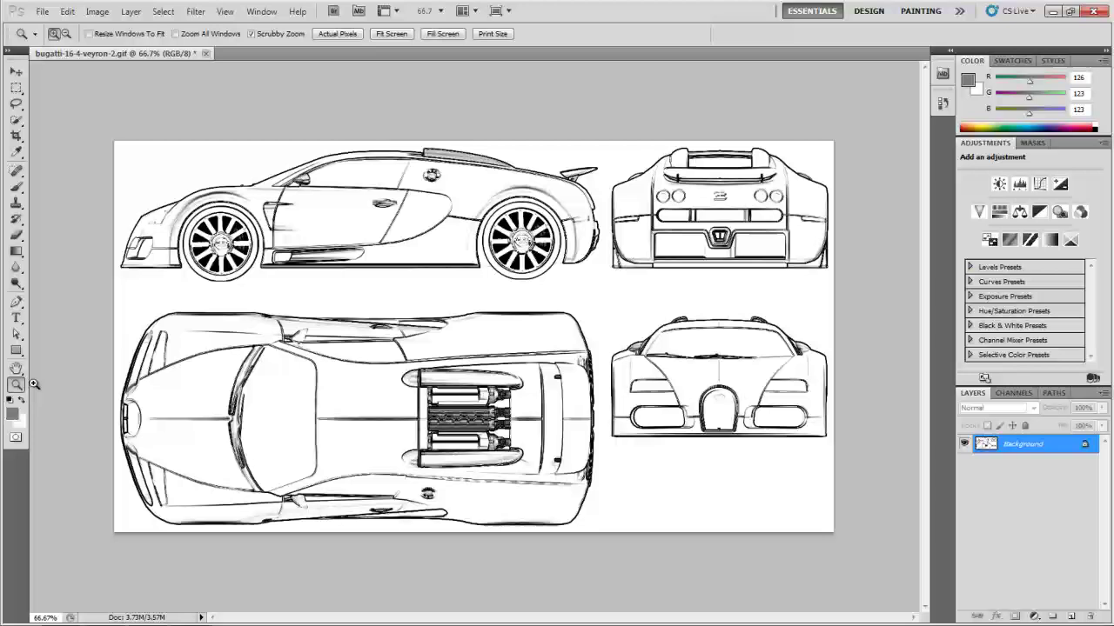
left_click(354, 319)
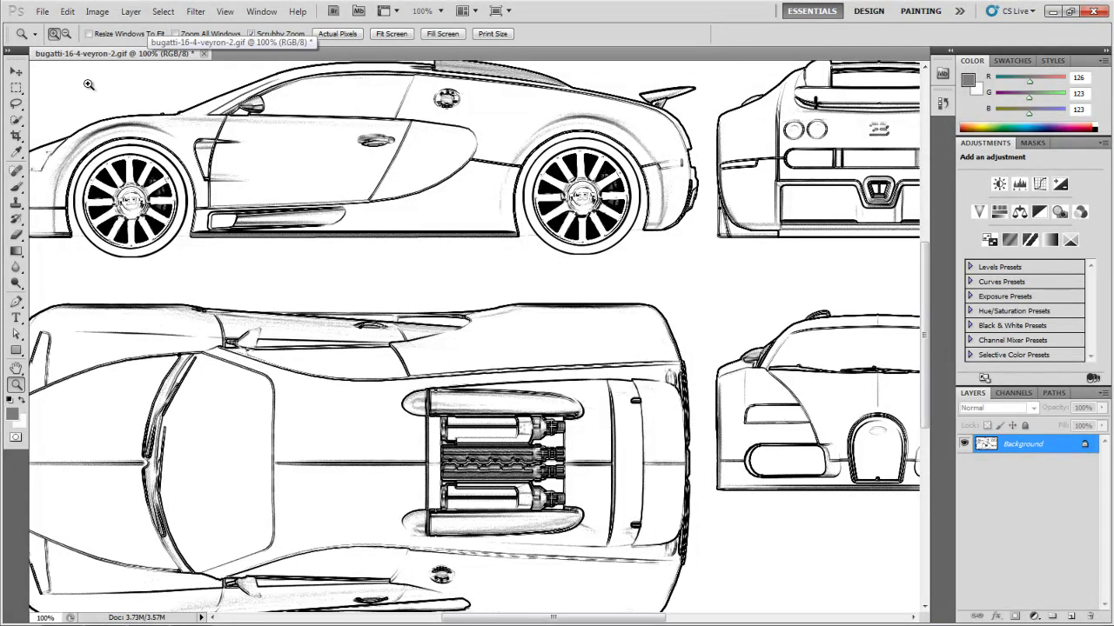
left_click(16, 136)
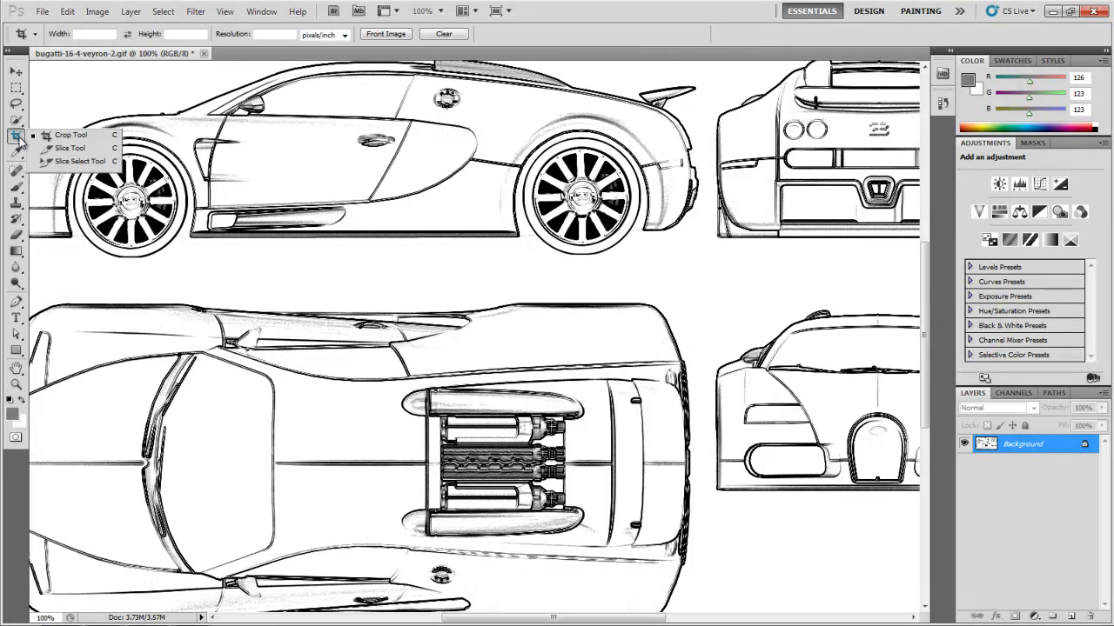
left_click(68, 136)
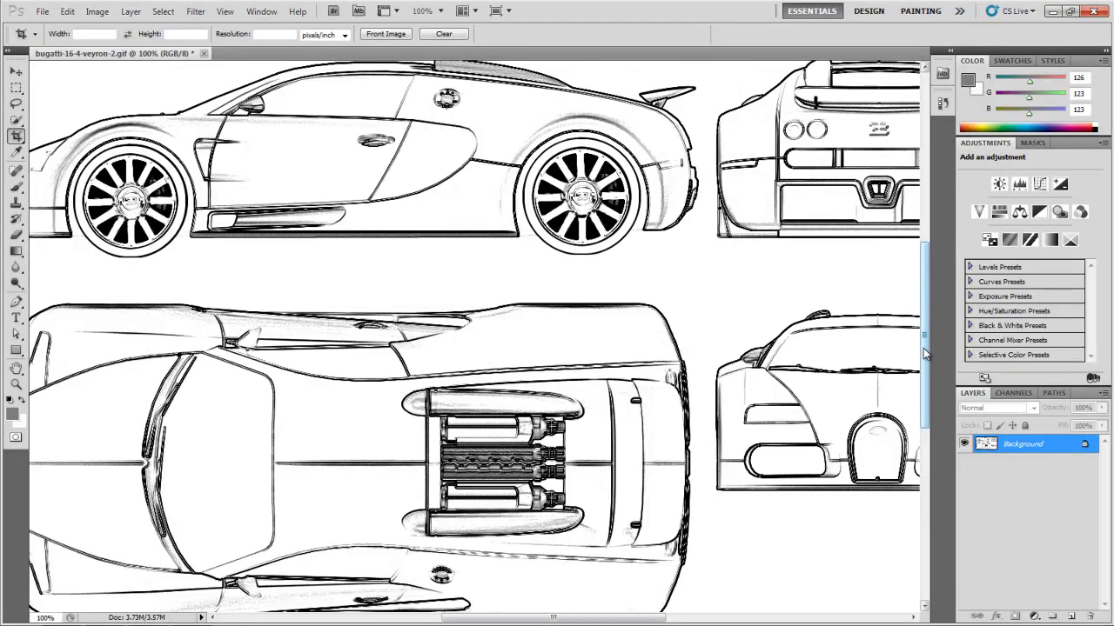
scroll(923, 348, "up", 2)
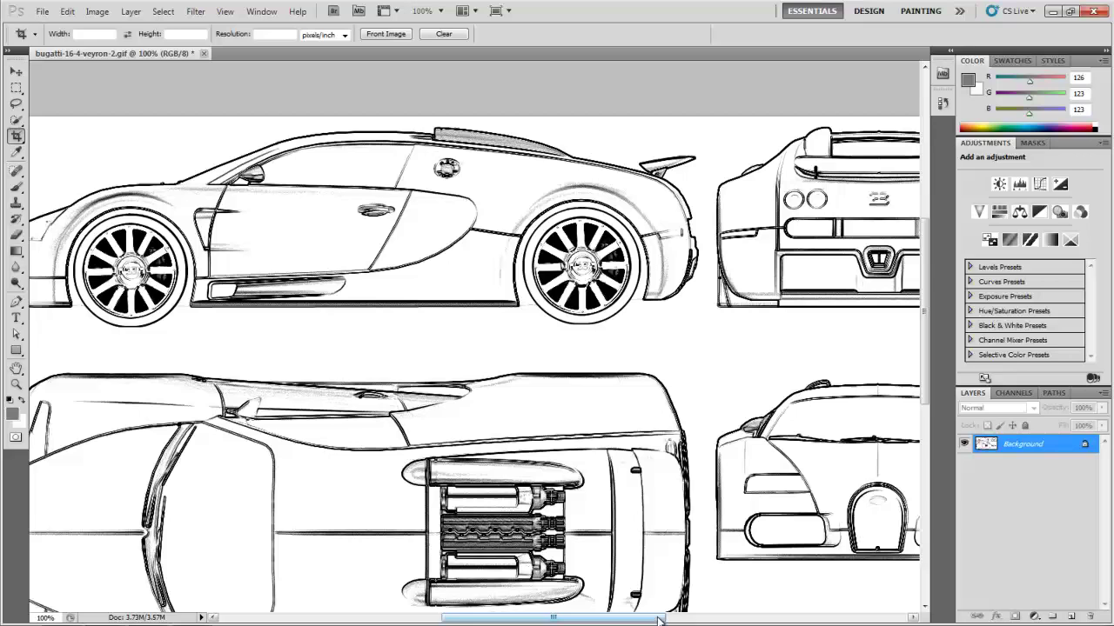
left_click_drag(659, 620, 633, 620)
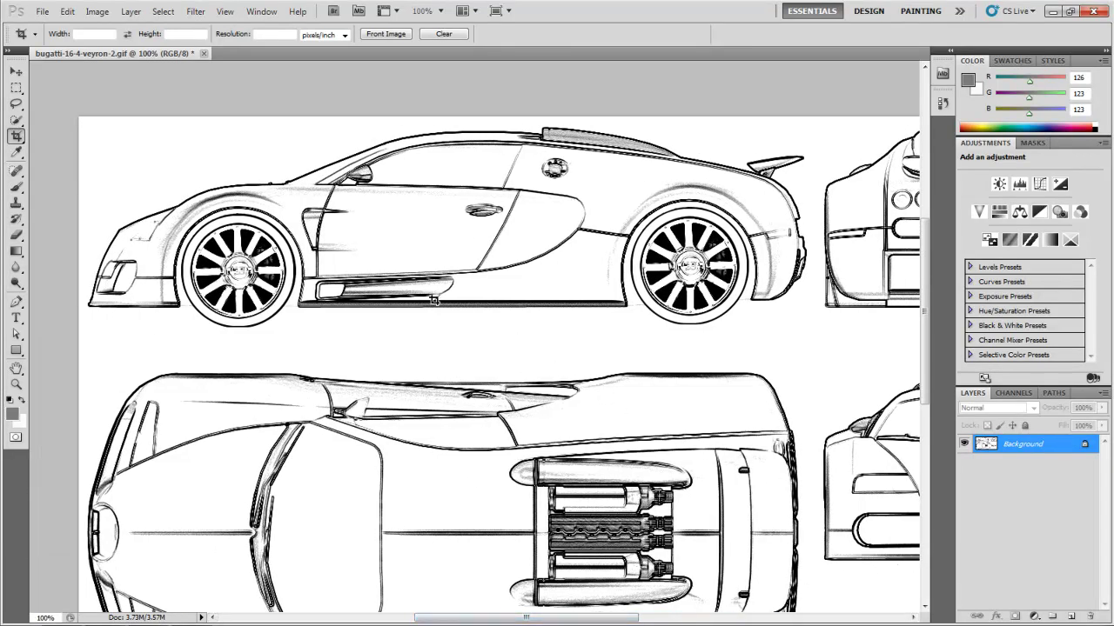
left_click_drag(93, 127, 808, 311)
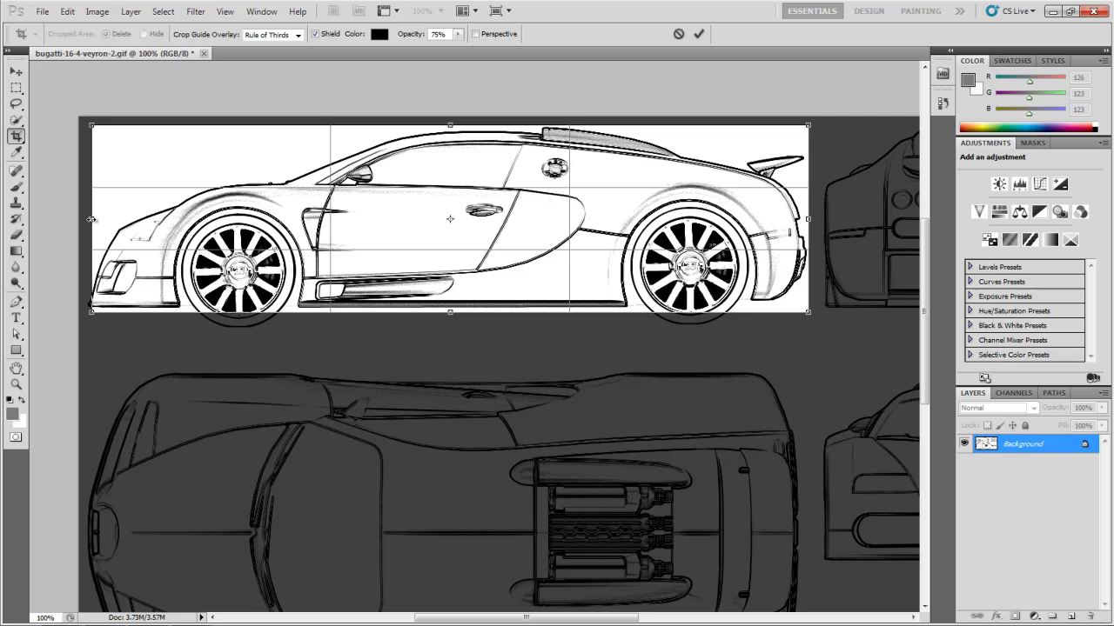
Fine-tune the crop box's left, bottom, right and top edges around the side view, then commit it.
left_click_drag(91, 219, 86, 220)
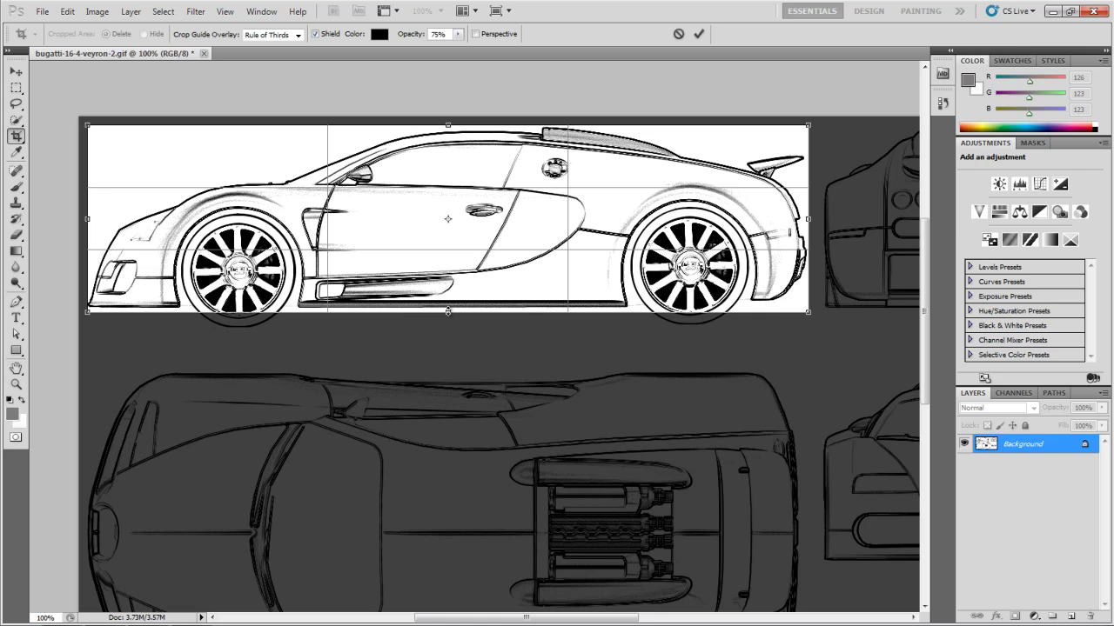
left_click_drag(447, 311, 447, 306)
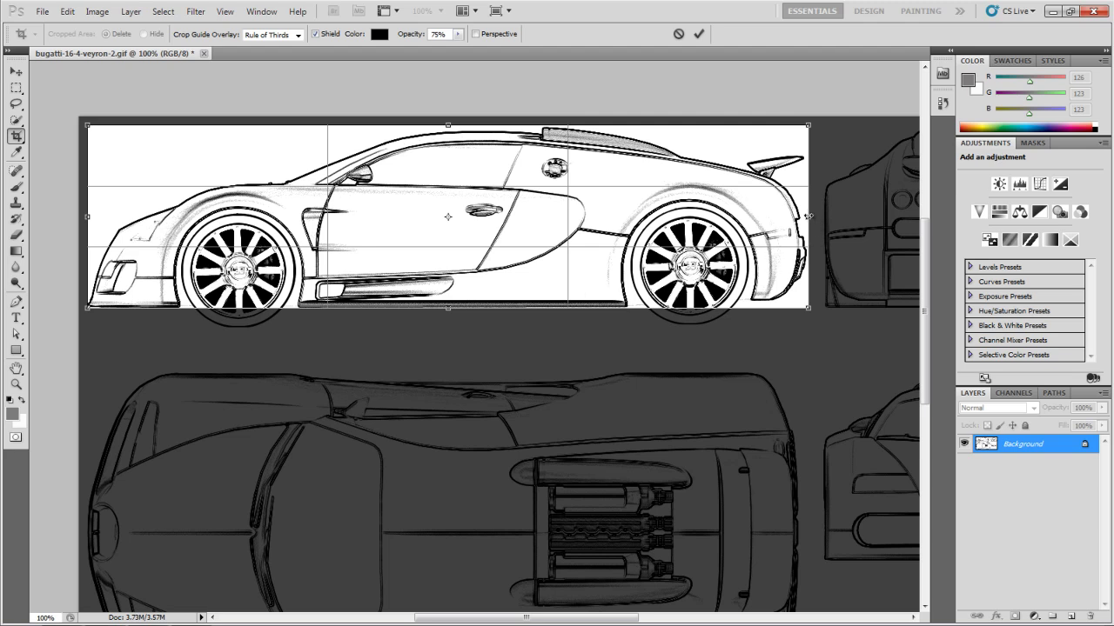
left_click_drag(809, 215, 809, 216)
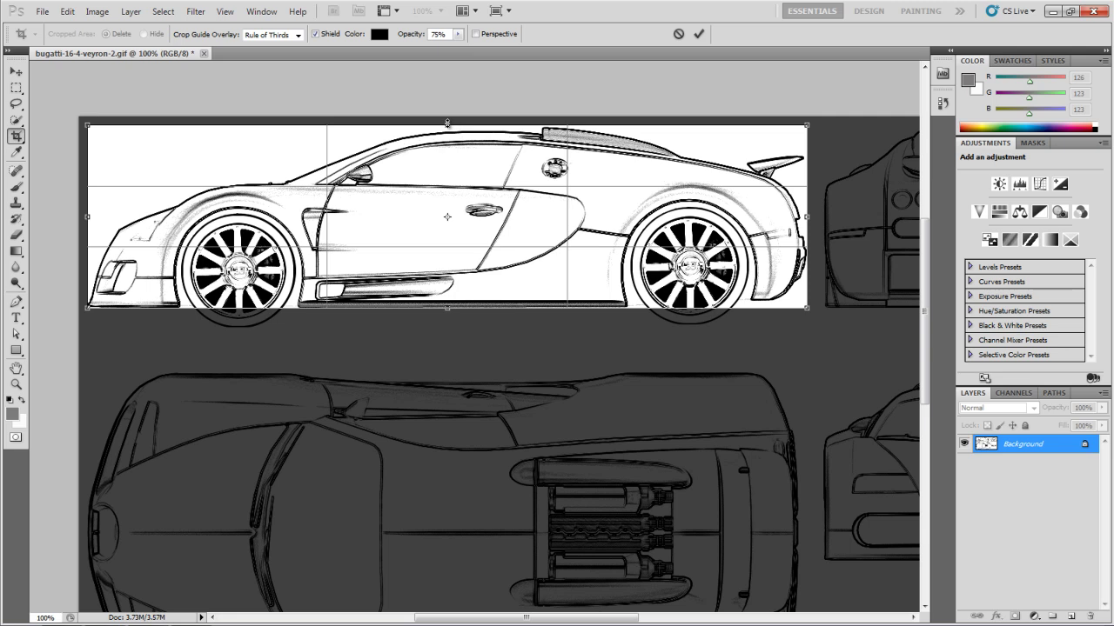
left_click_drag(448, 123, 449, 128)
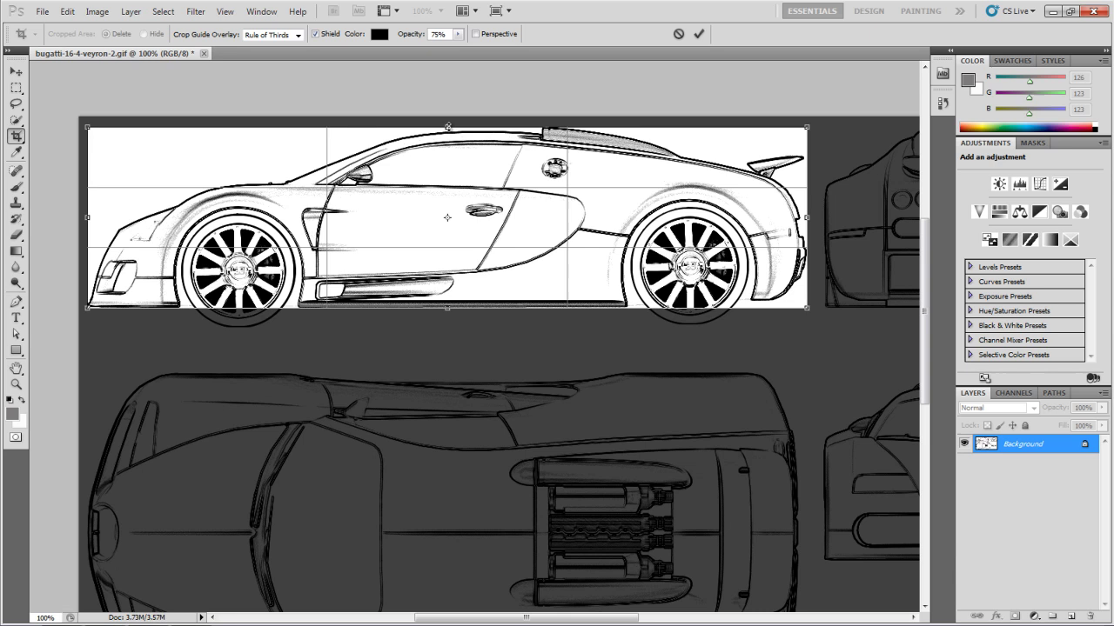
left_click_drag(447, 127, 448, 128)
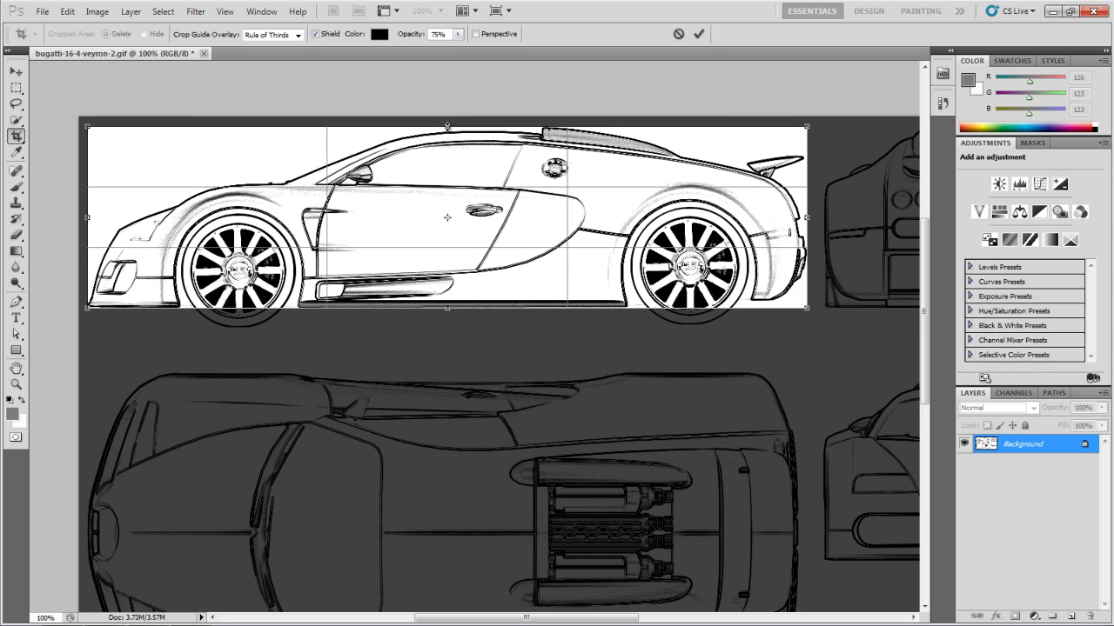
left_click_drag(447, 128, 447, 126)
key("Return")
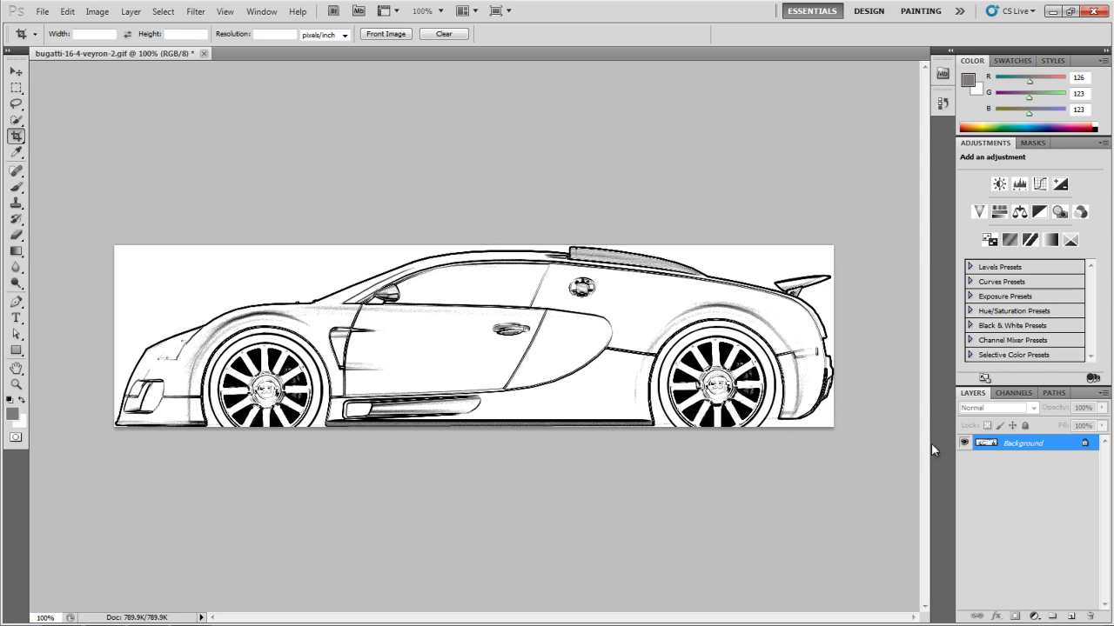
Duplicate the Background layer as Background copy.
right_click(1006, 443)
left_click(1006, 469)
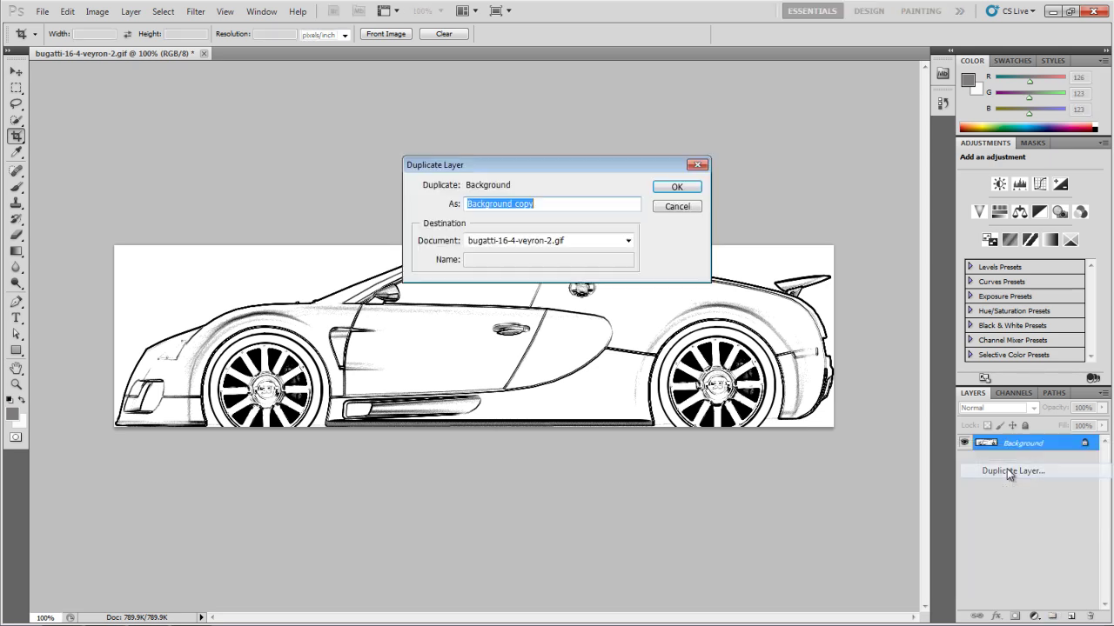
left_click(685, 188)
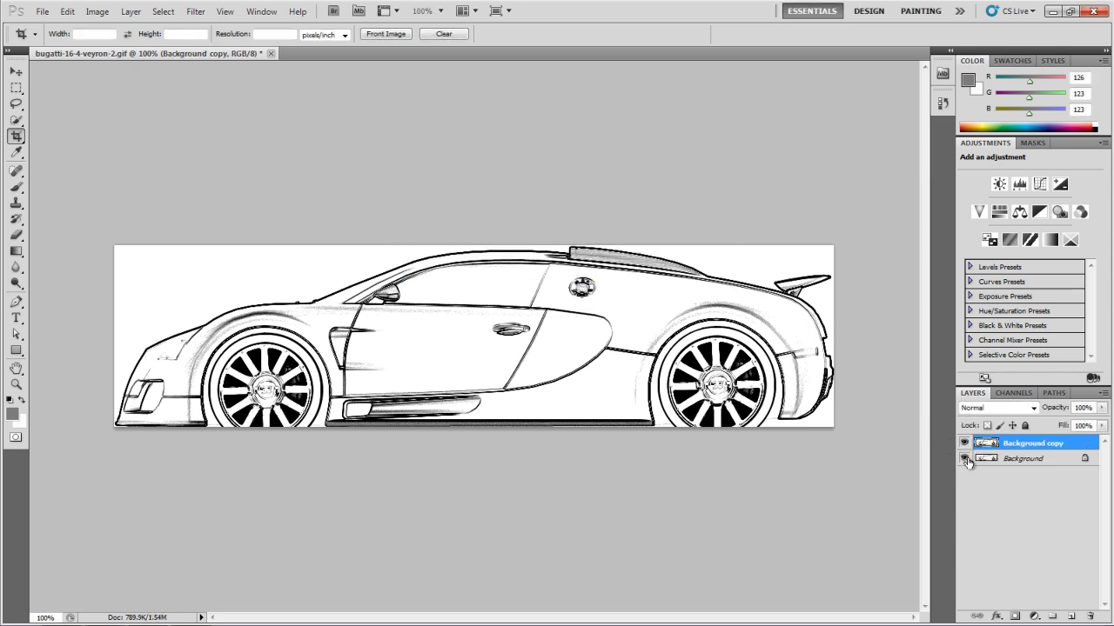
Delete the original Background layer and confirm the deletion.
right_click(1001, 460)
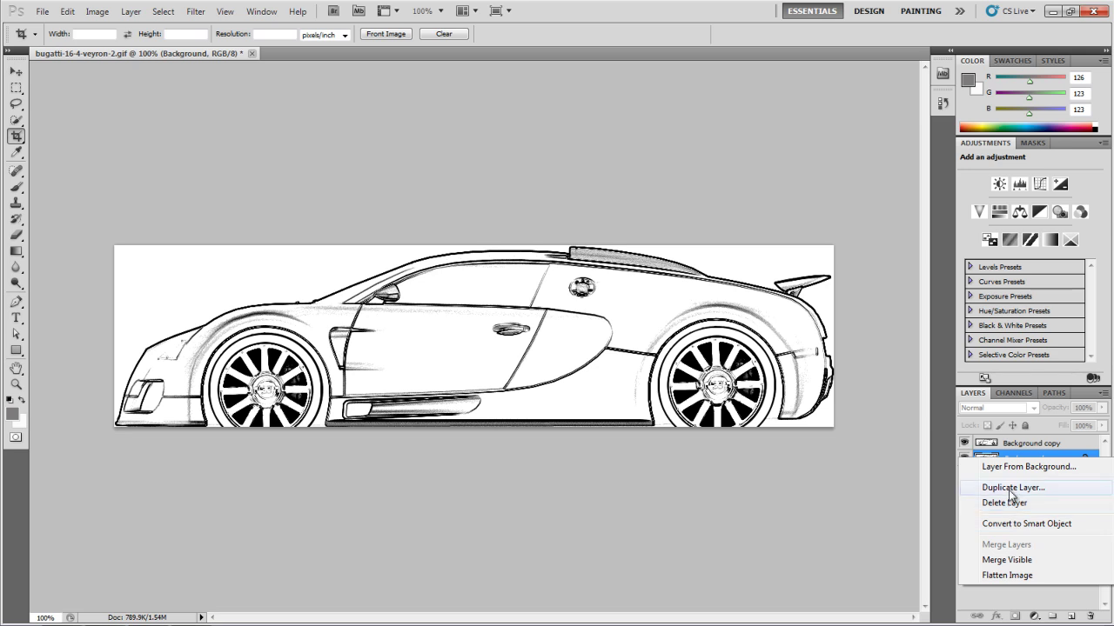
left_click(1016, 459)
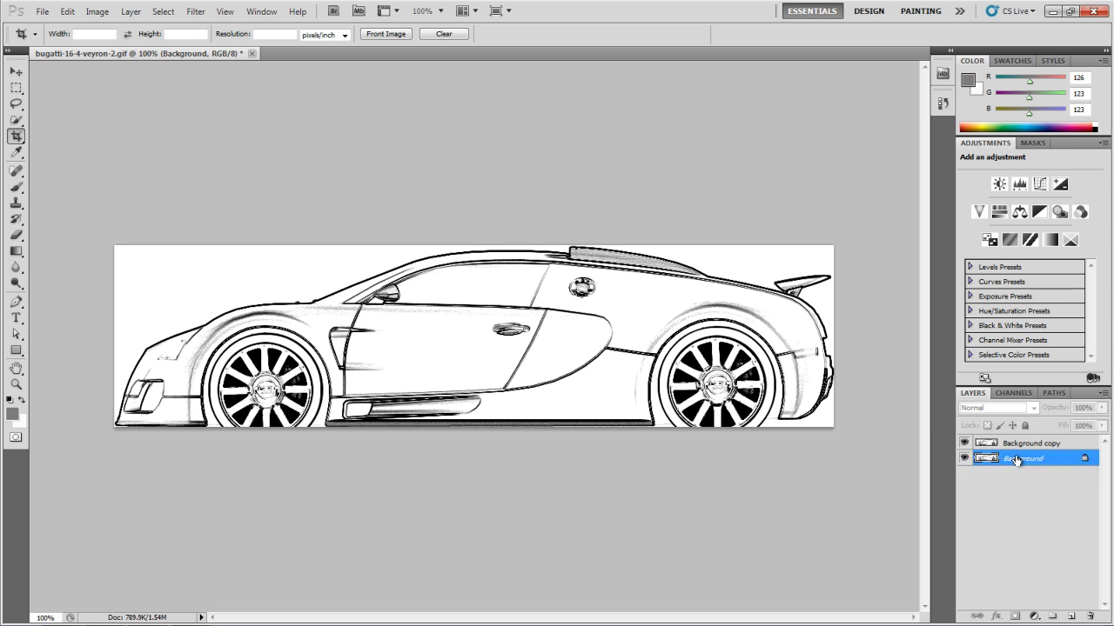
right_click(1016, 459)
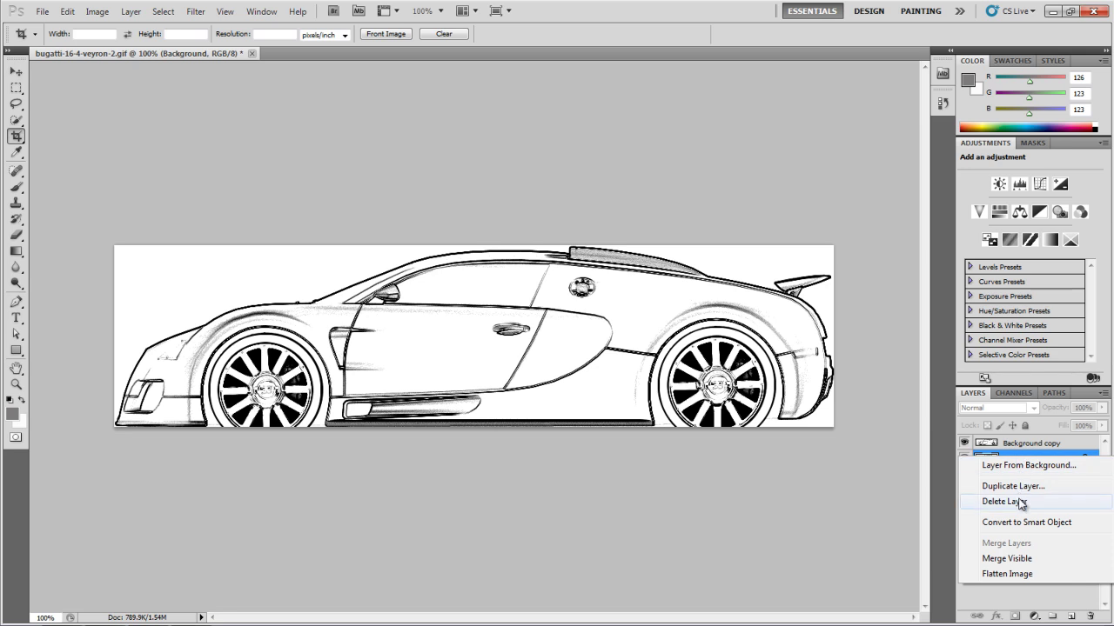
left_click(1015, 499)
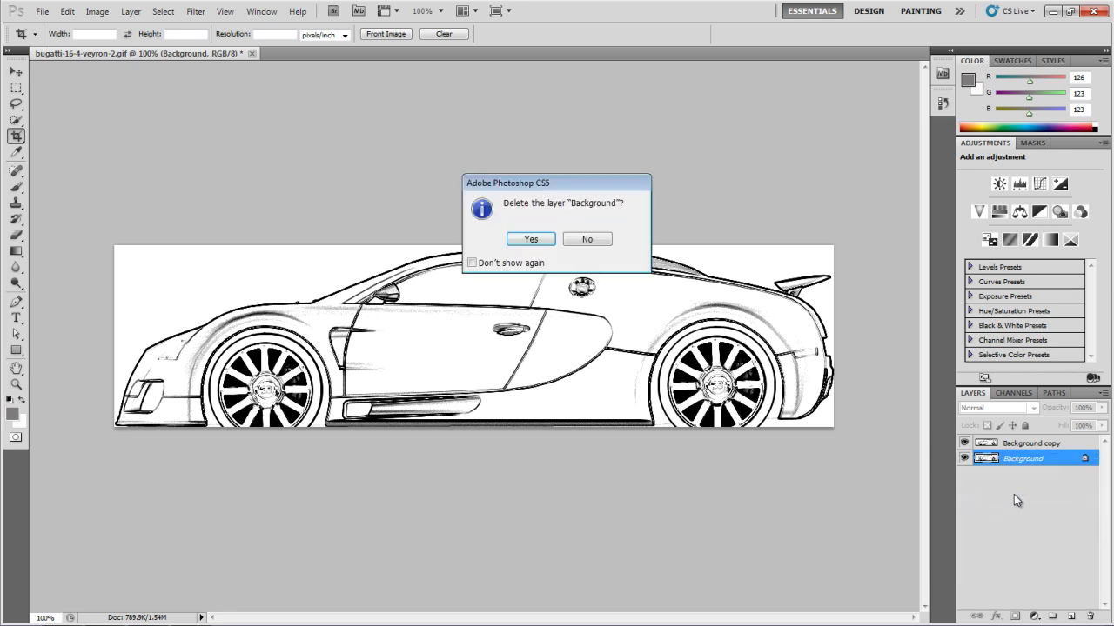
left_click(543, 243)
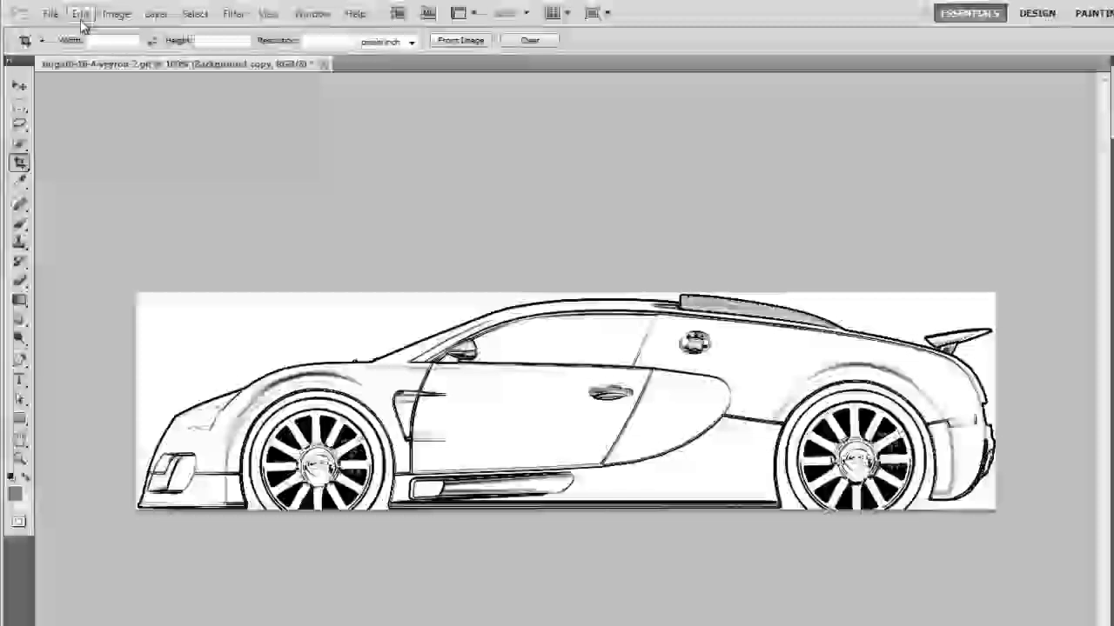
Save the cropped side view under the new name bugatti-side.psd in Photoshop format.
left_click(51, 13)
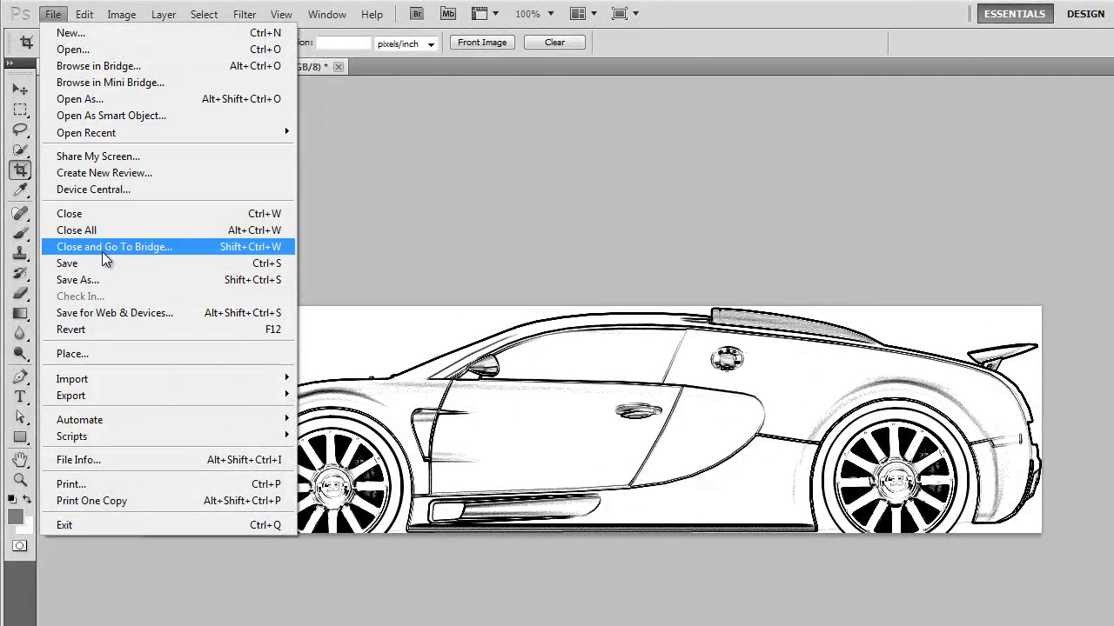
left_click(103, 280)
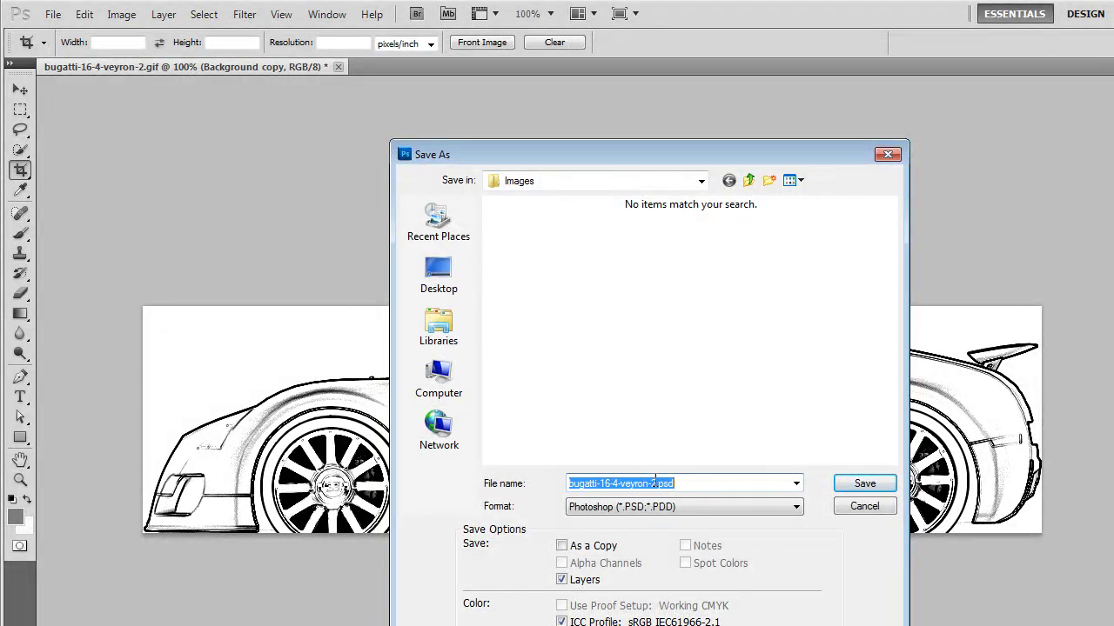
left_click(660, 484)
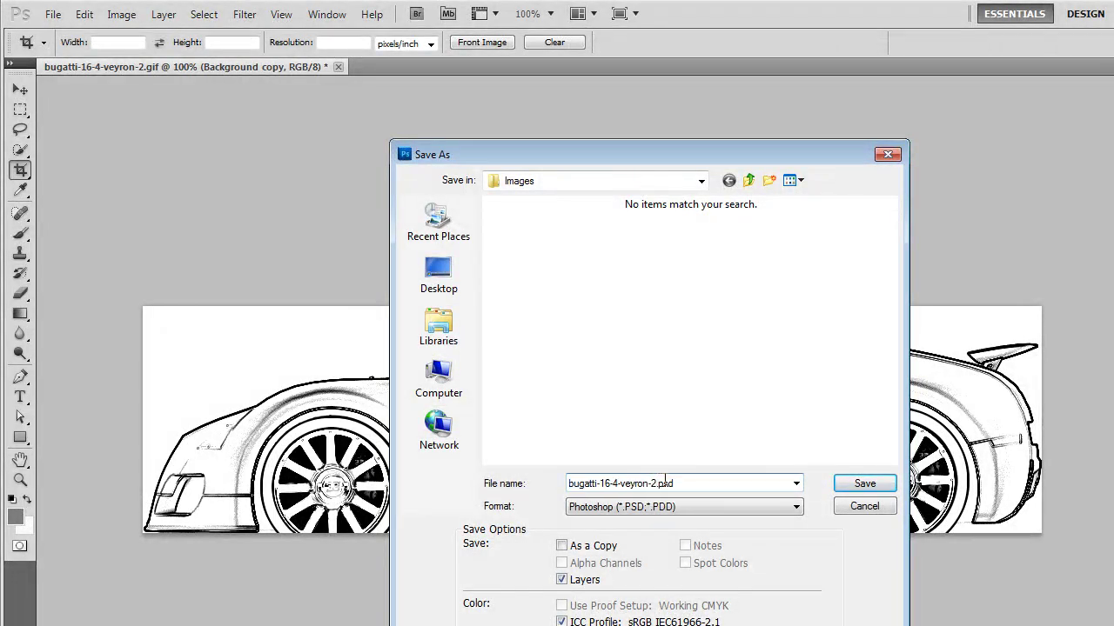
key("BackSpace")
key("BackSpace")
key("BackSpace")
key("BackSpace")
key("BackSpace")
key("BackSpace")
key("BackSpace")
key("BackSpace")
key("BackSpace")
key("BackSpace")
key("BackSpace")
key("BackSpace")
key("BackSpace")
type("sic")
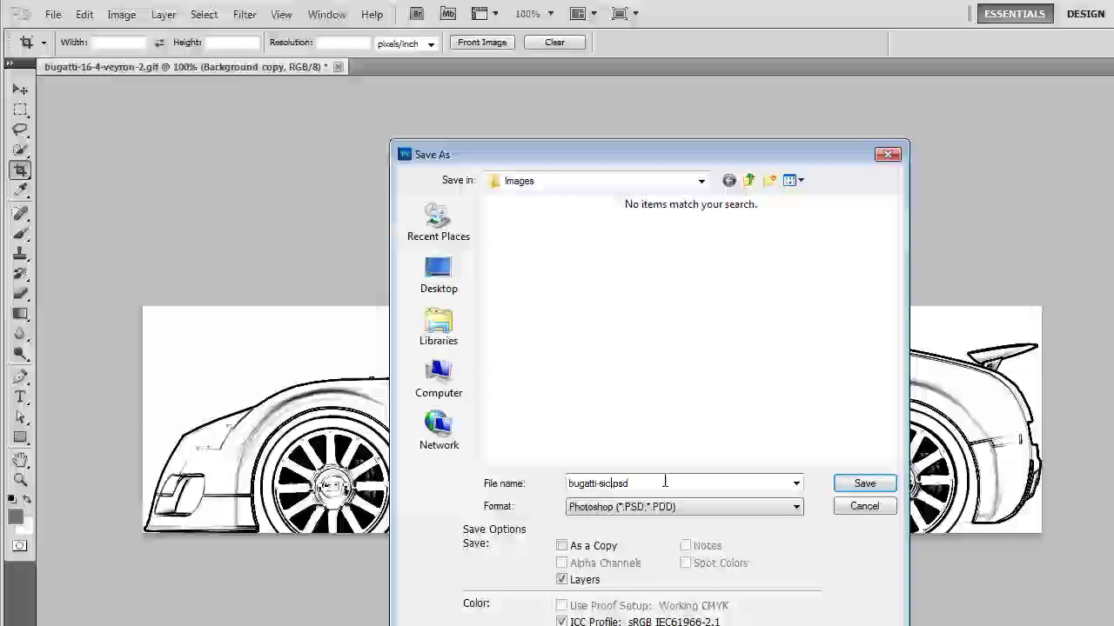
key("BackSpace")
type("de")
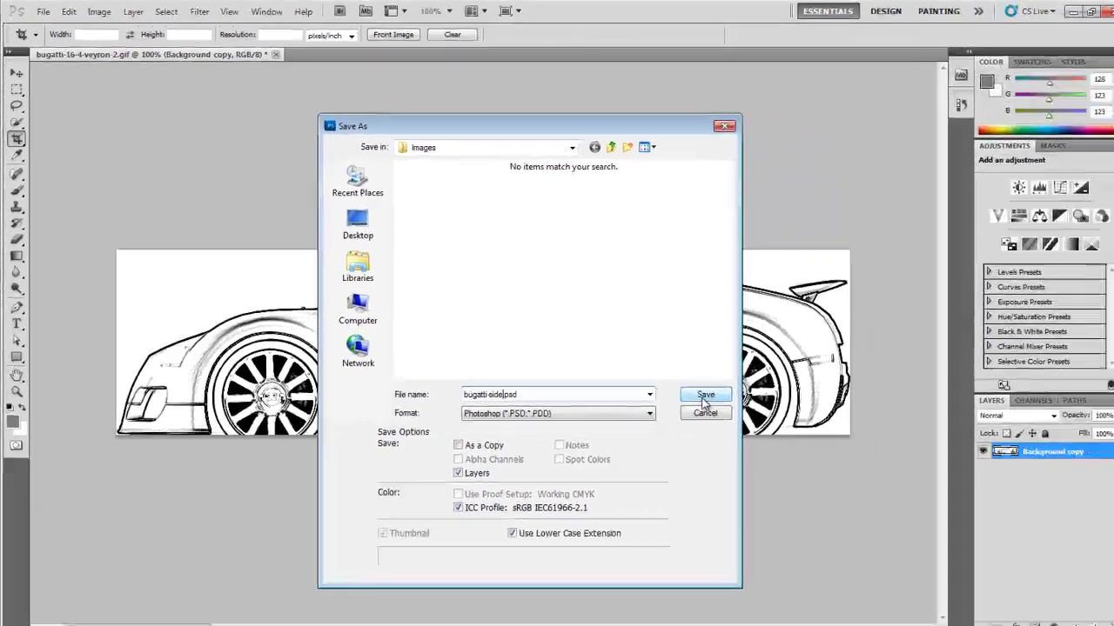
left_click(705, 399)
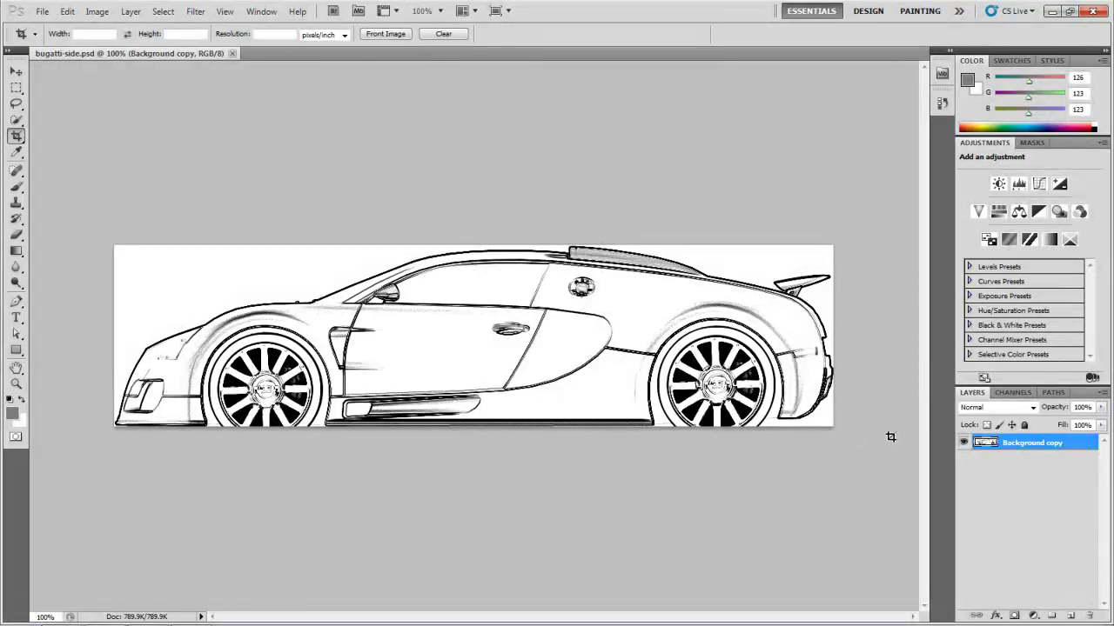
Lower the Background copy layer to 50% opacity and save it as bugatti-sidetansp.psd.
left_click(1100, 409)
left_click_drag(1098, 424, 1069, 423)
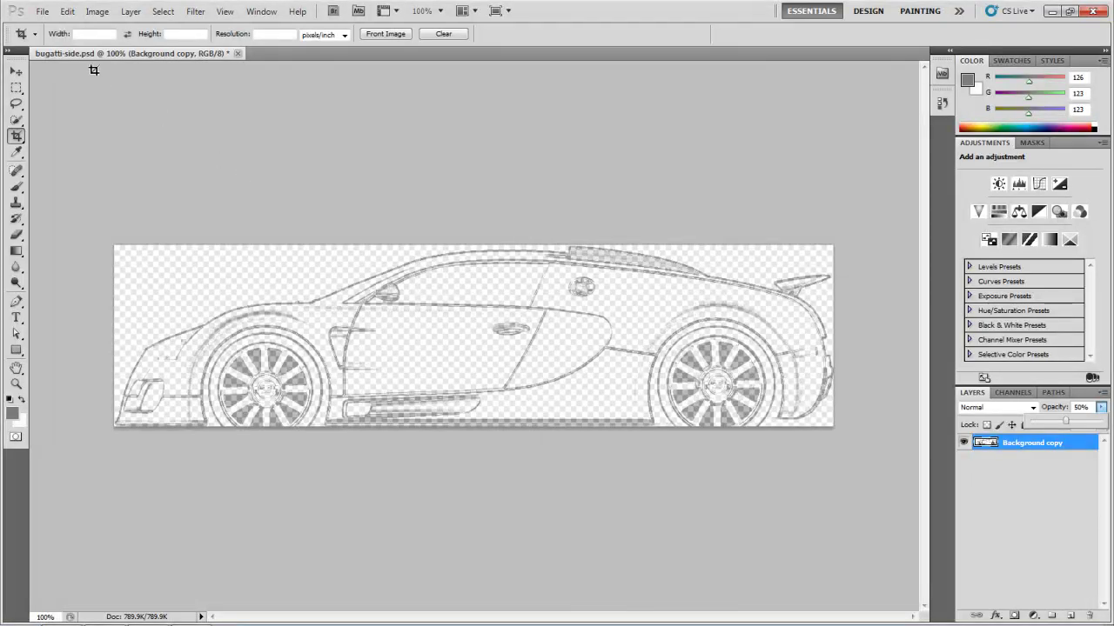
left_click(42, 11)
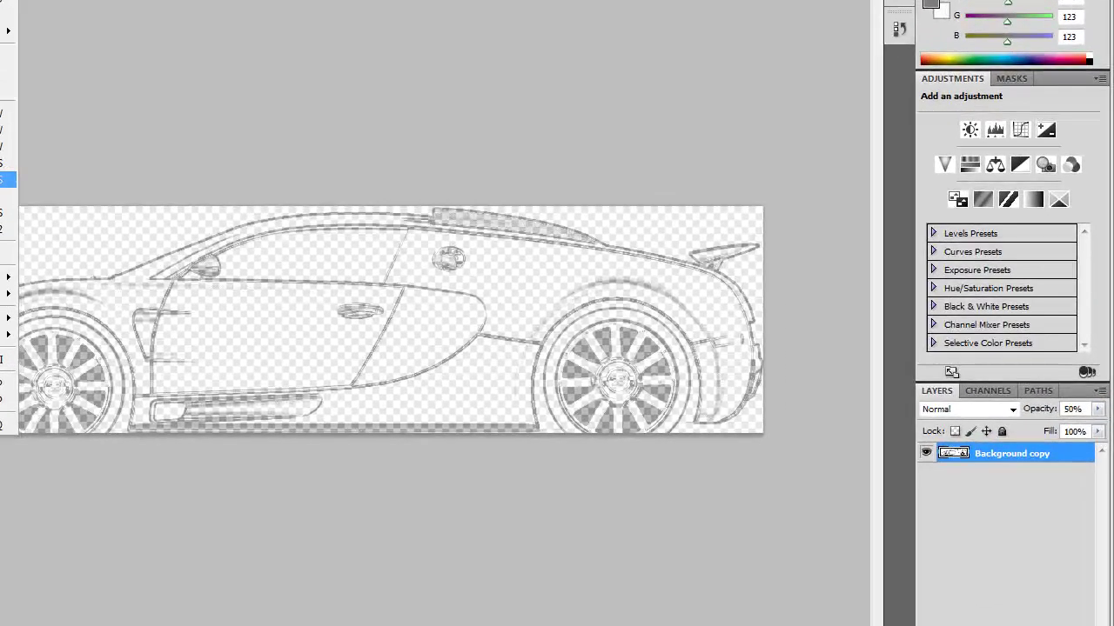
left_click(8, 180)
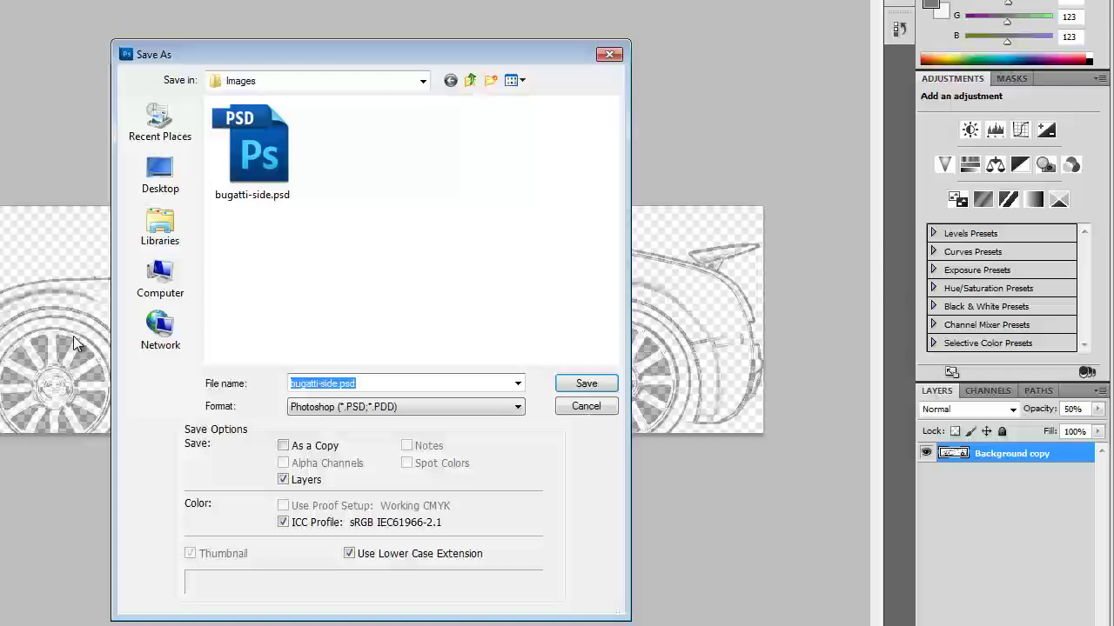
left_click(336, 388)
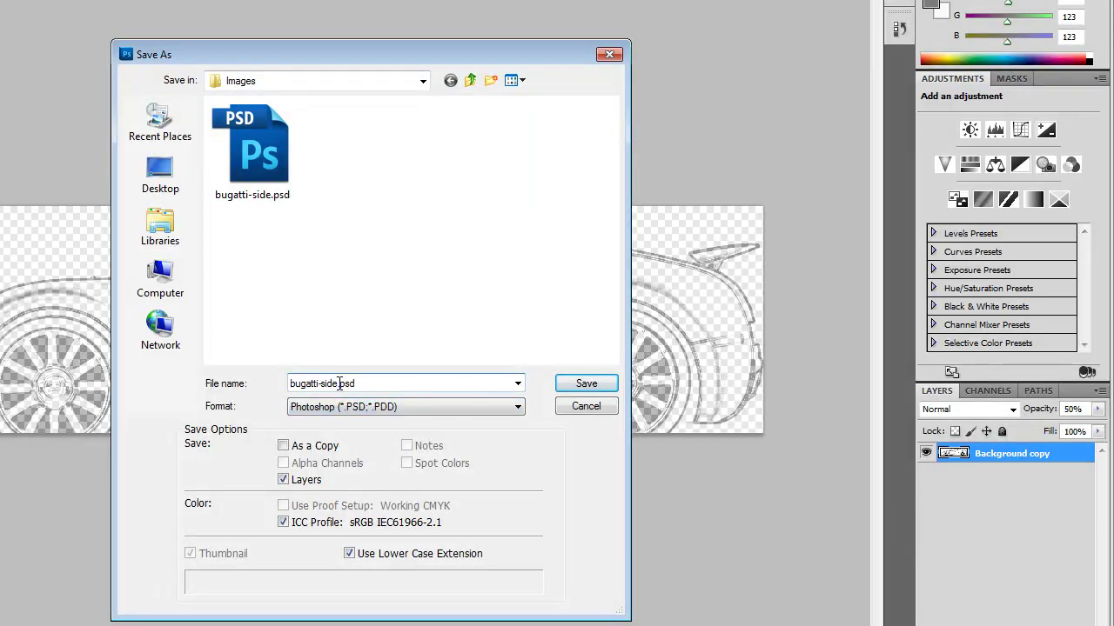
type("-tra")
type("nsp")
left_click(578, 386)
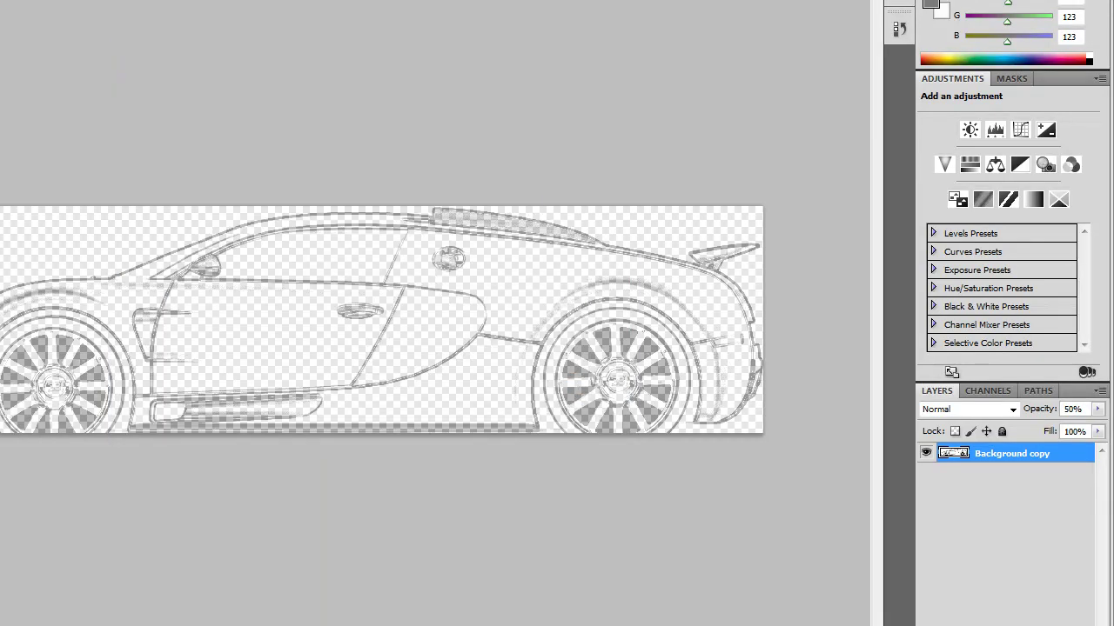
Reopen the original bugatti-16-4-veyron-2.gif blueprint from the Images folder.
key("ctrl+o")
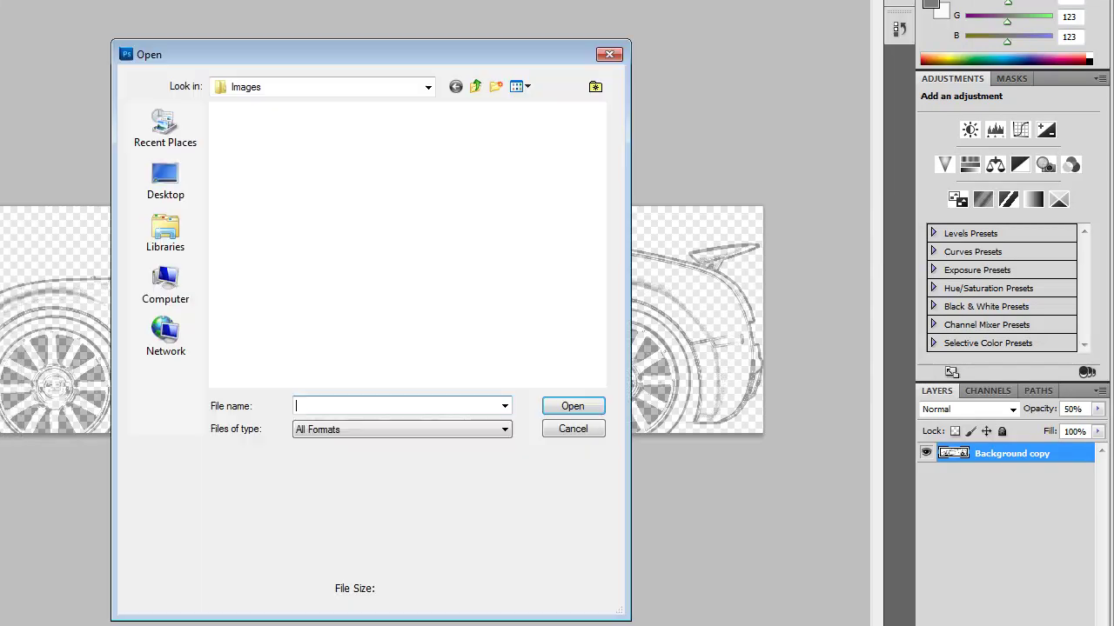
left_click(256, 165)
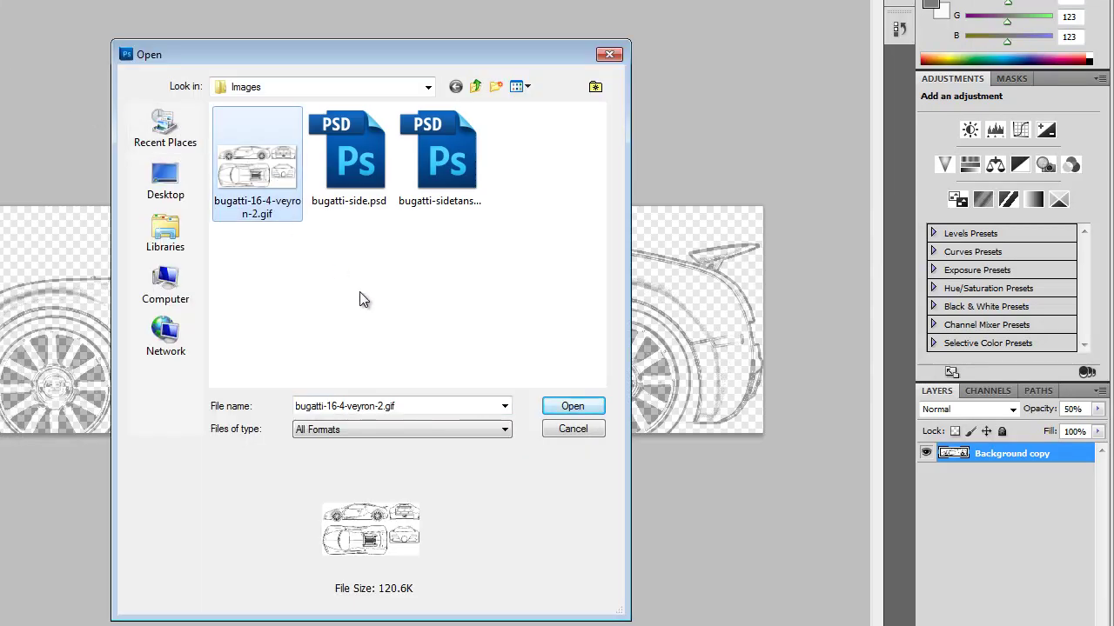
left_click(557, 410)
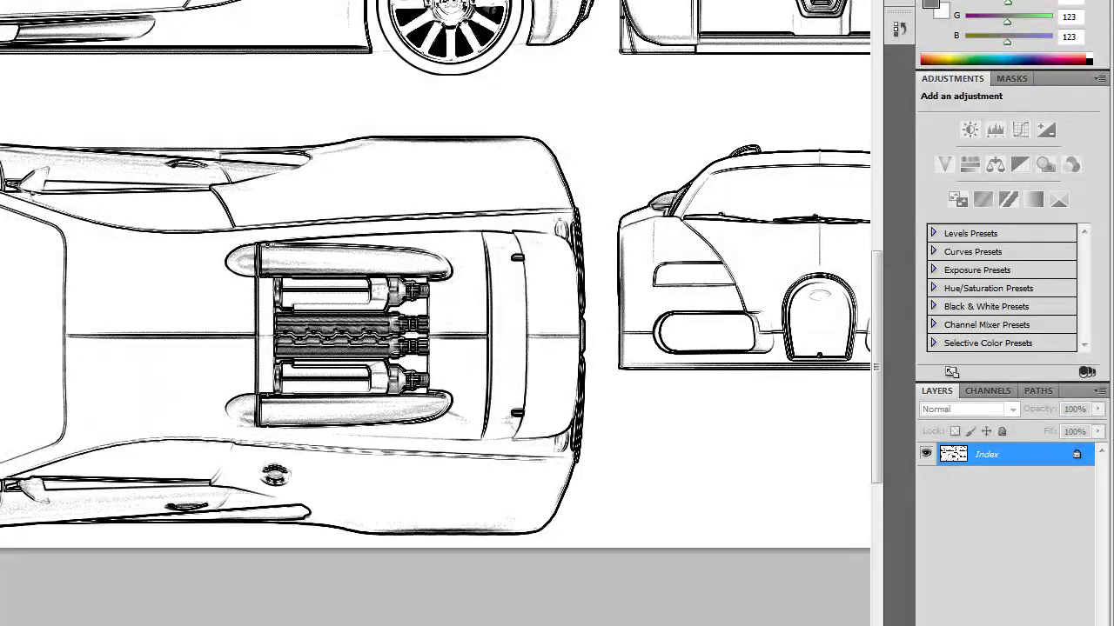
Crop the reopened blueprint down to the Bugatti's top-view drawing.
scroll(435, 336, "left", 4)
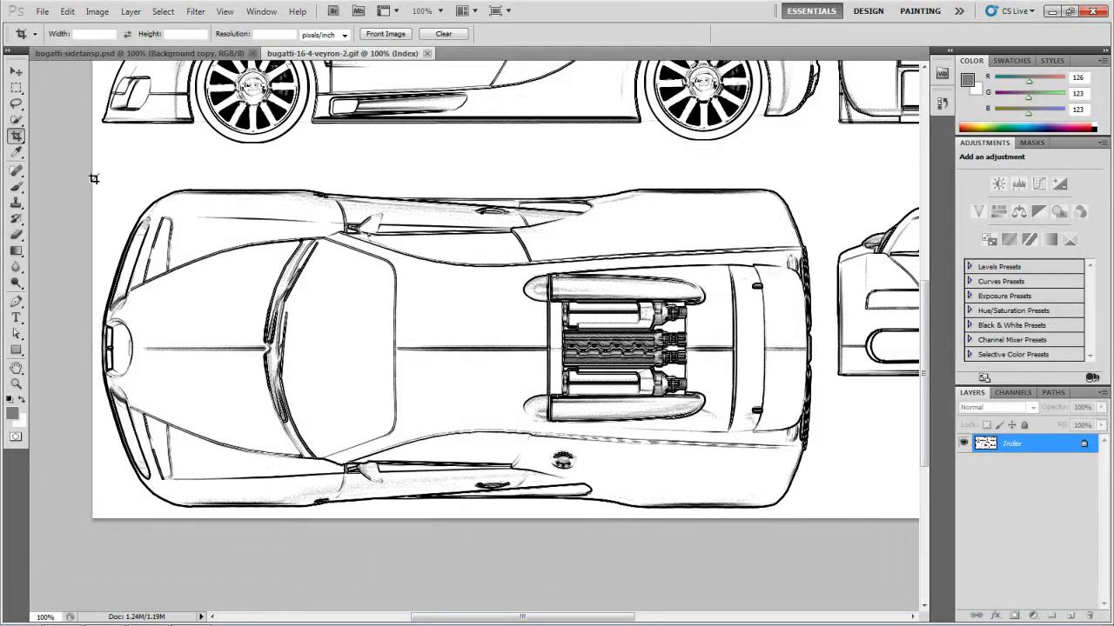
left_click_drag(94, 179, 830, 510)
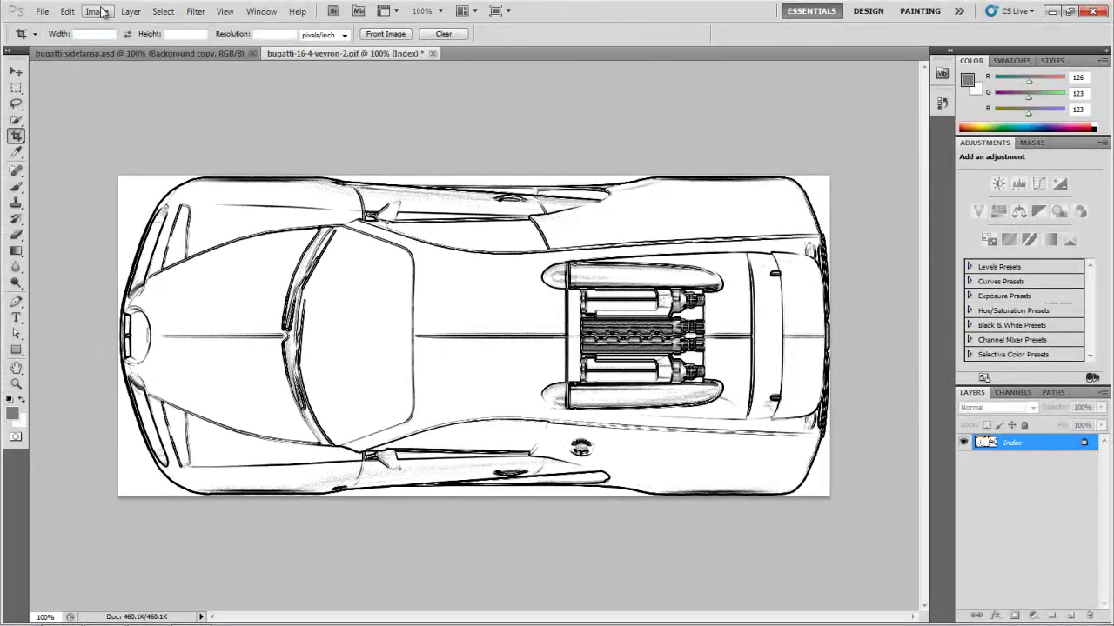
Convert the top-view document from indexed colour to RGB Color.
left_click(97, 11)
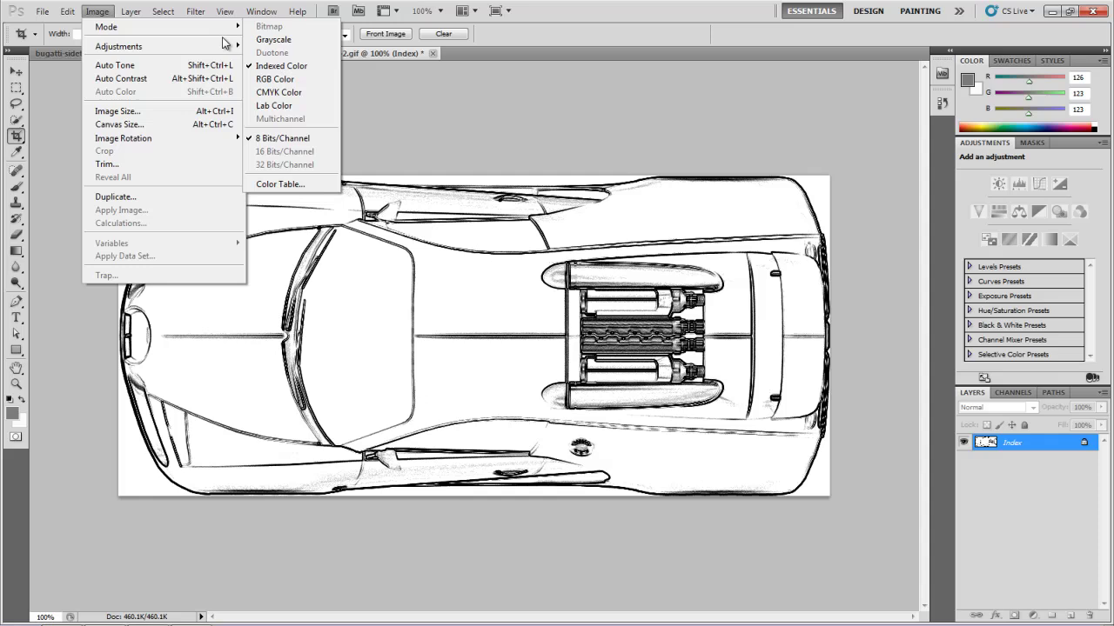
mouse_move(235, 27)
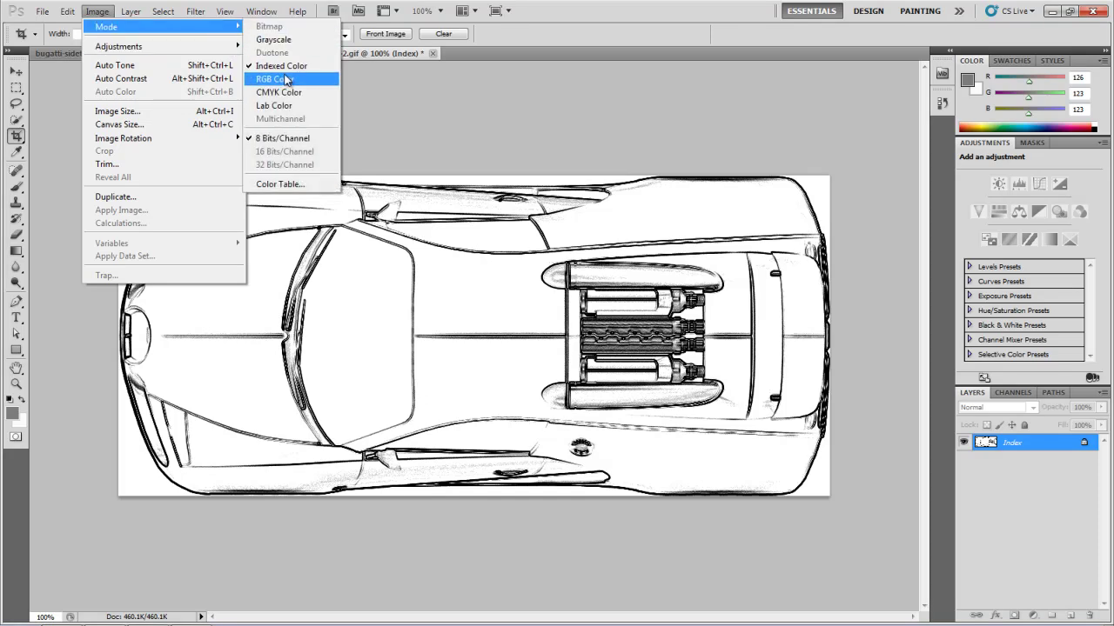
left_click(283, 76)
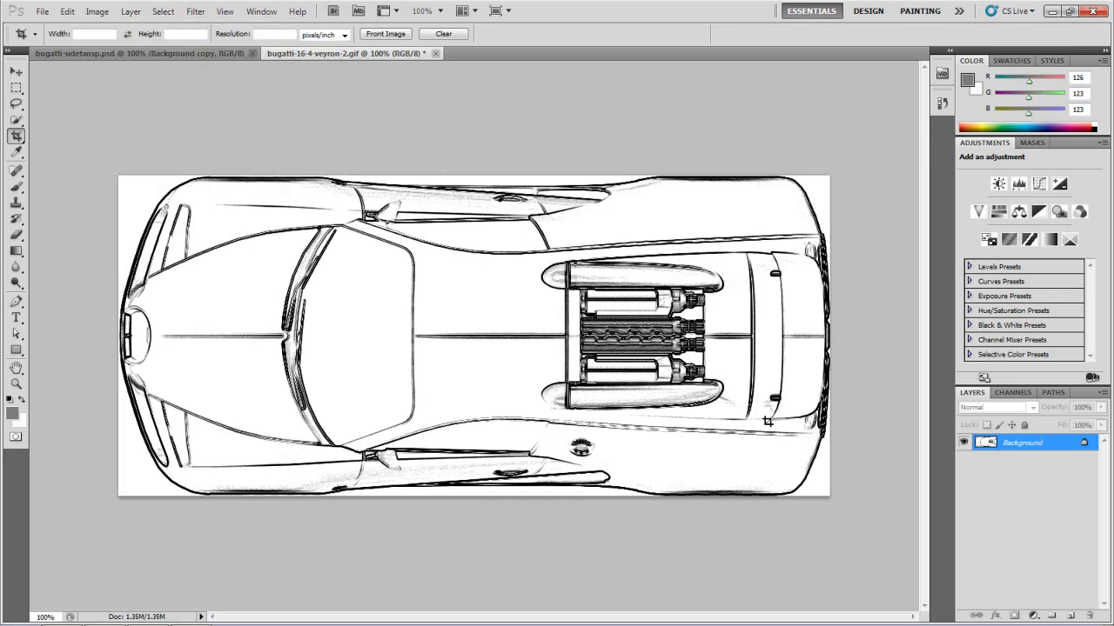
Duplicate the Background layer, then delete the original Background.
right_click(1036, 450)
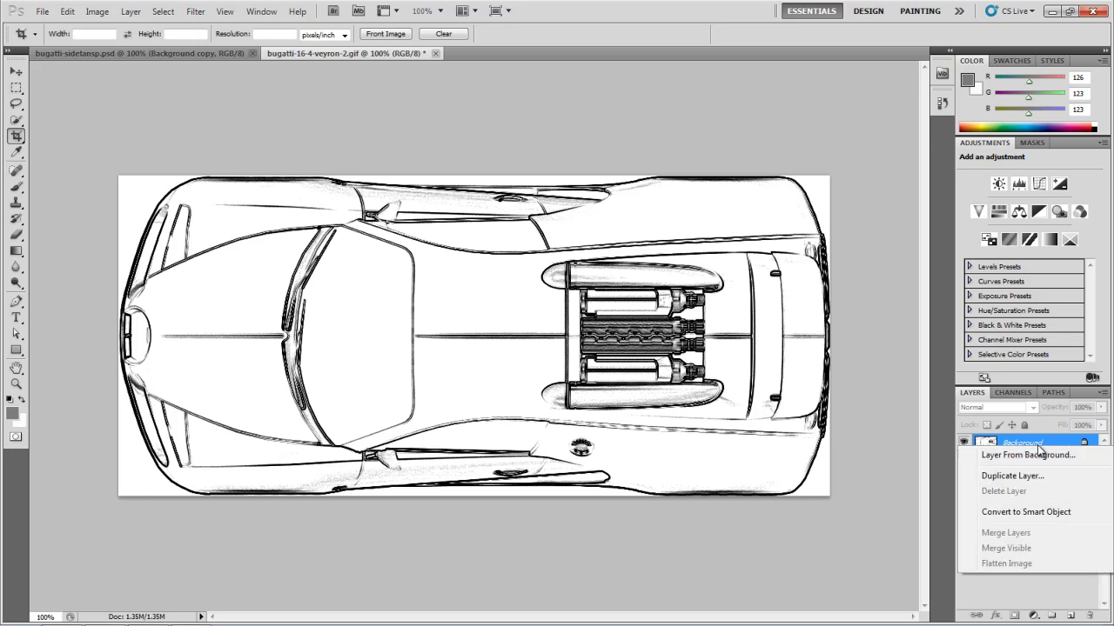
left_click(1008, 476)
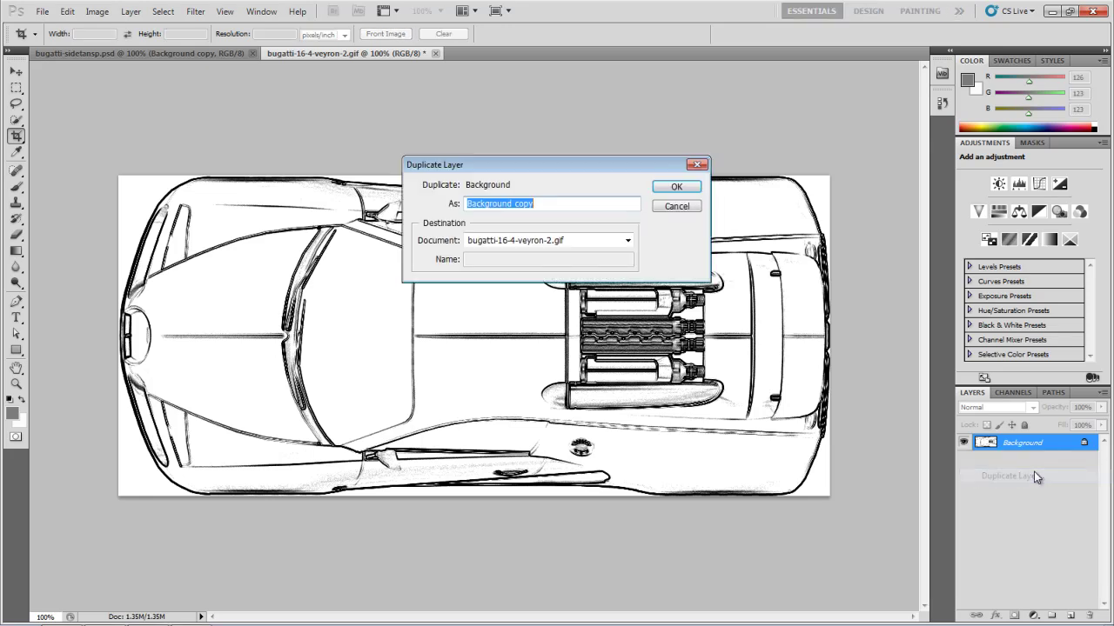
left_click(676, 186)
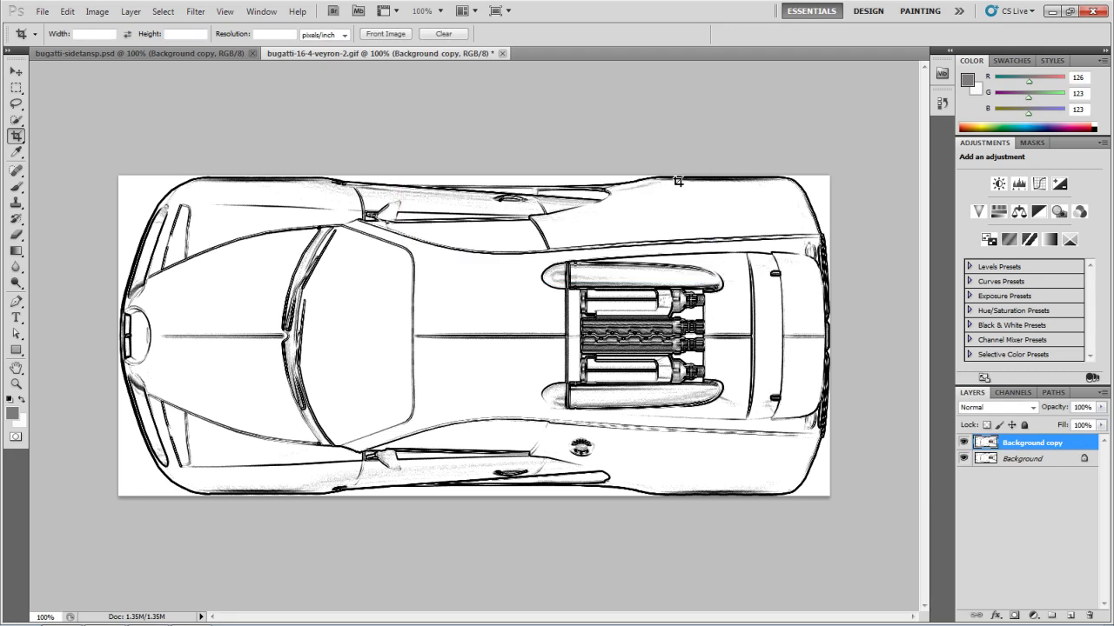
right_click(1008, 458)
left_click(1004, 502)
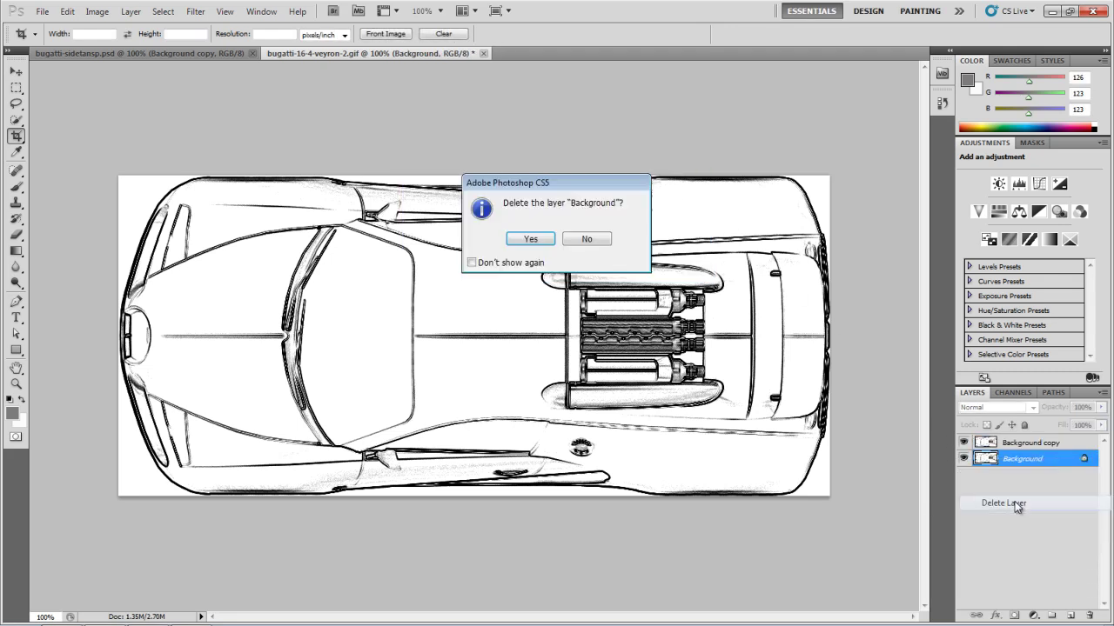
left_click(530, 238)
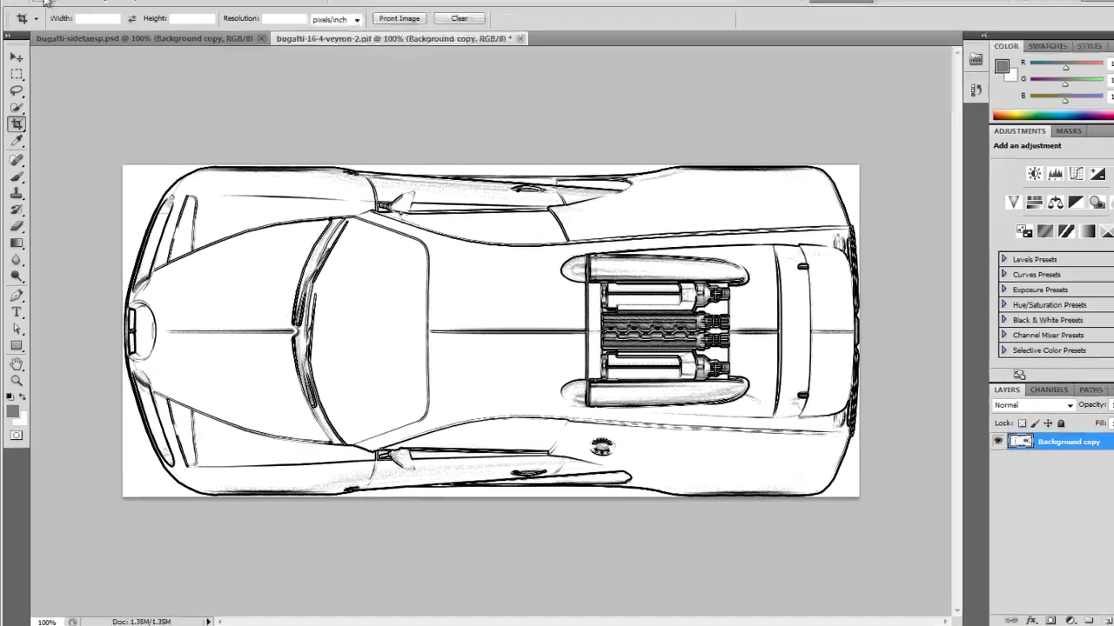
Save the top view under the new name bugatti-top.psd in Photoshop format.
left_click(42, 11)
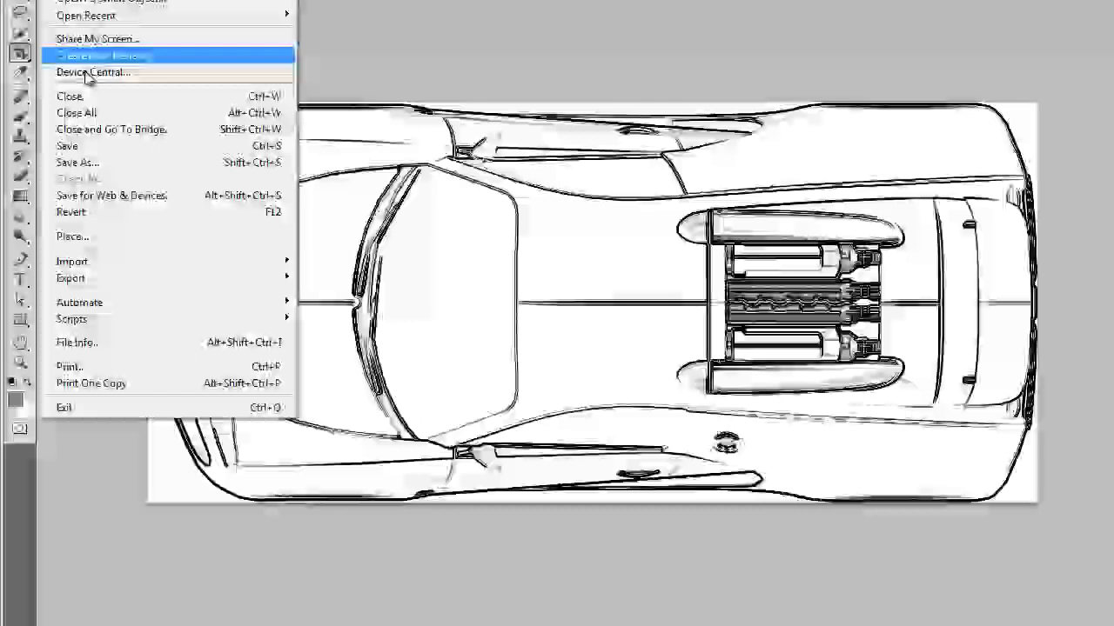
left_click(92, 170)
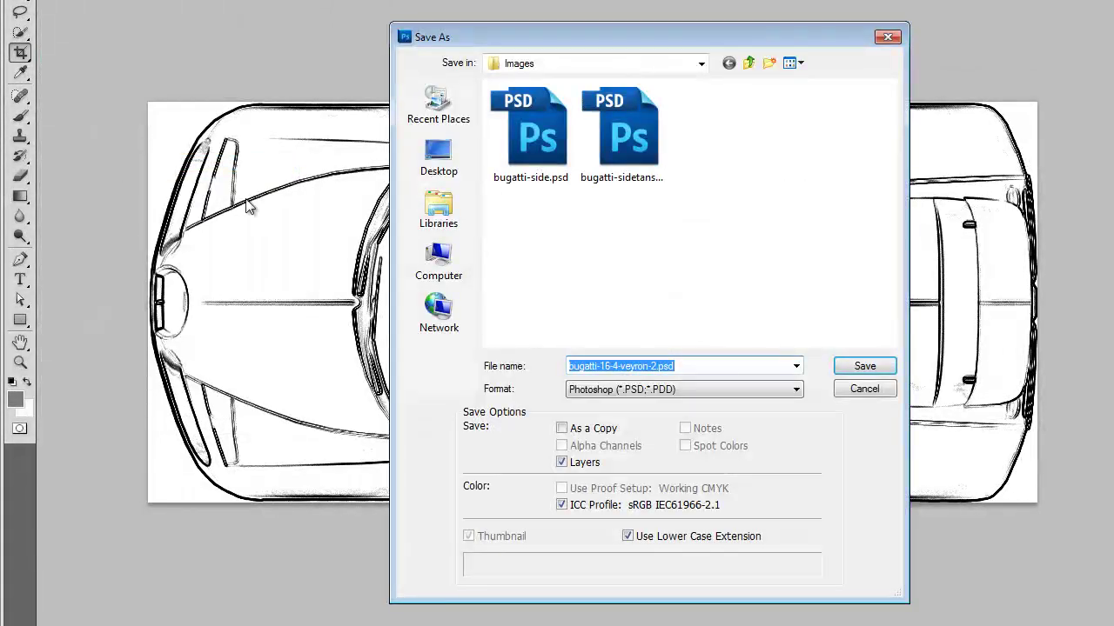
left_click(658, 366)
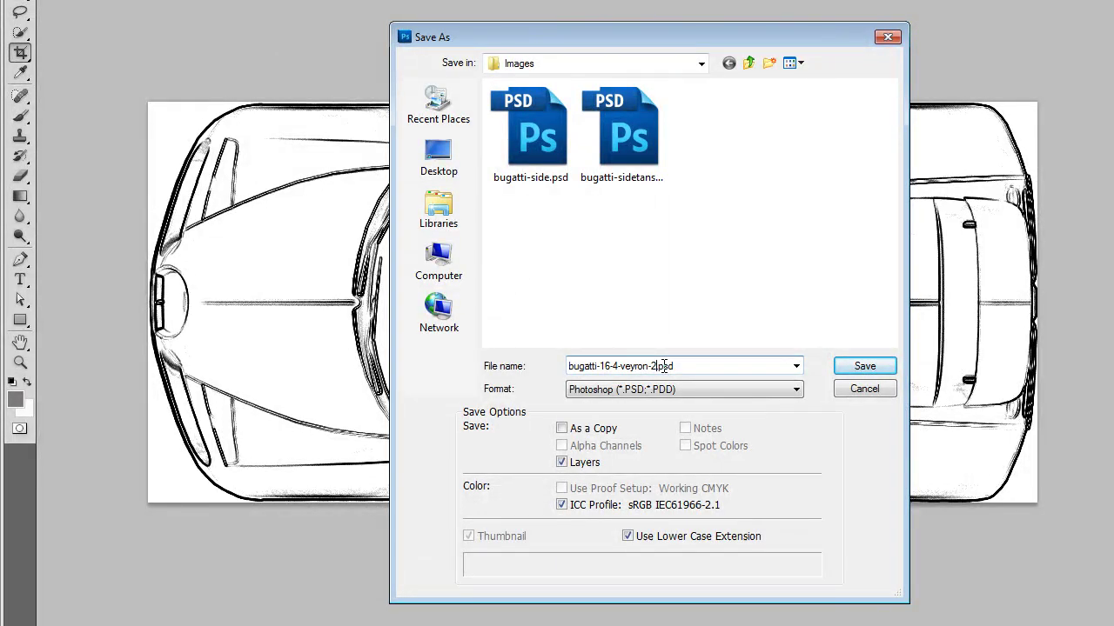
key("BackSpace")
key("BackSpace")
key("BackSpace")
key("BackSpace")
key("BackSpace")
key("BackSpace")
key("BackSpace")
key("BackSpace")
key("BackSpace")
key("BackSpace")
key("BackSpace")
key("BackSpace")
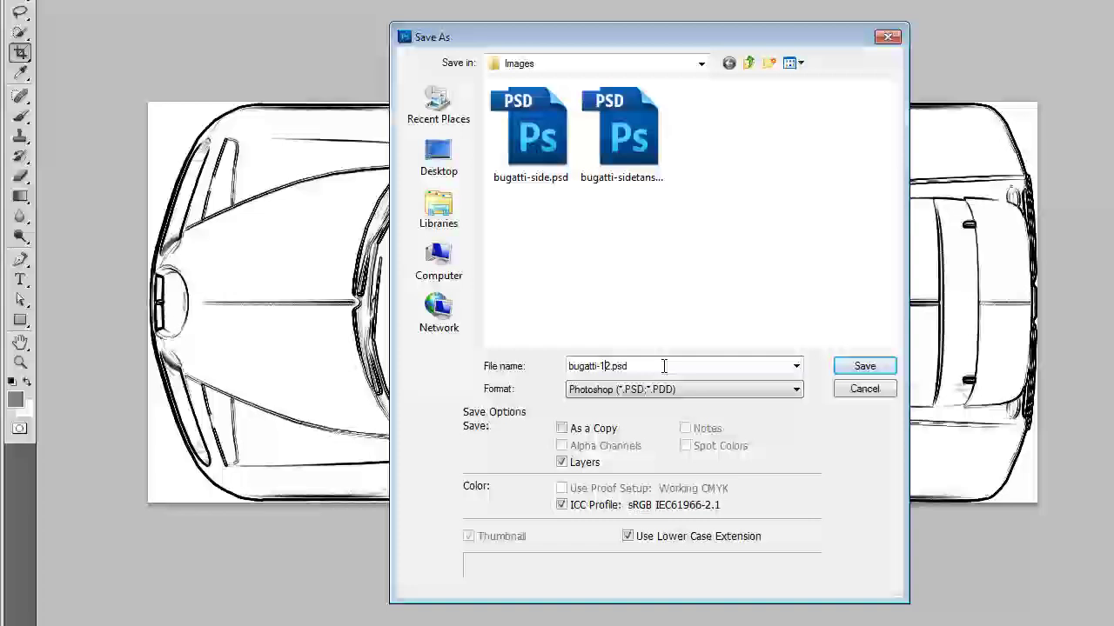
type("top")
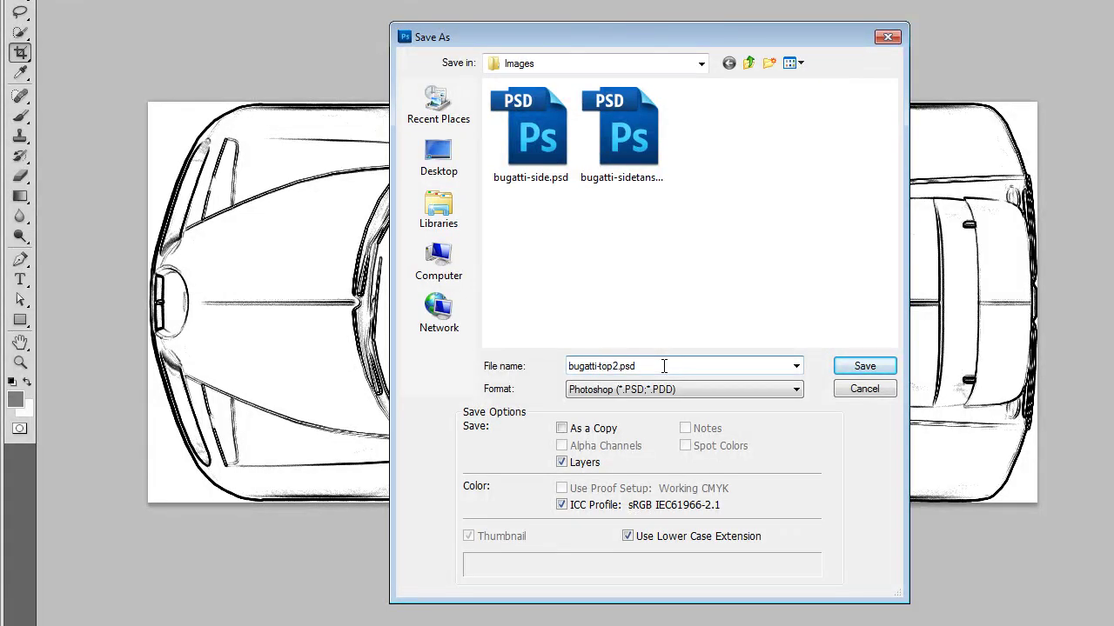
key("Delete")
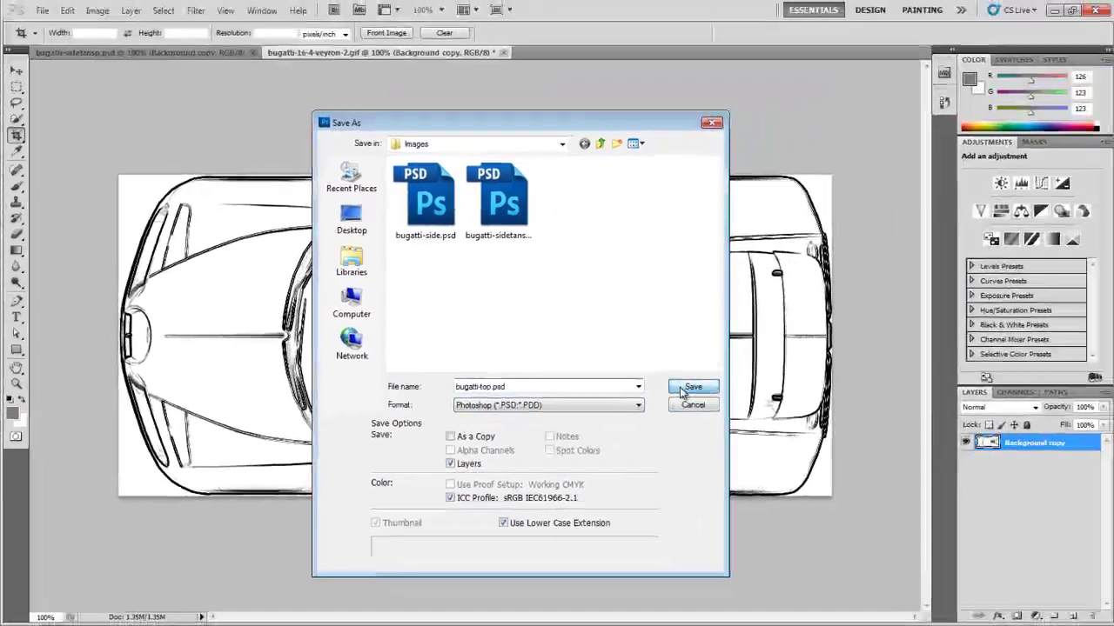
left_click(864, 366)
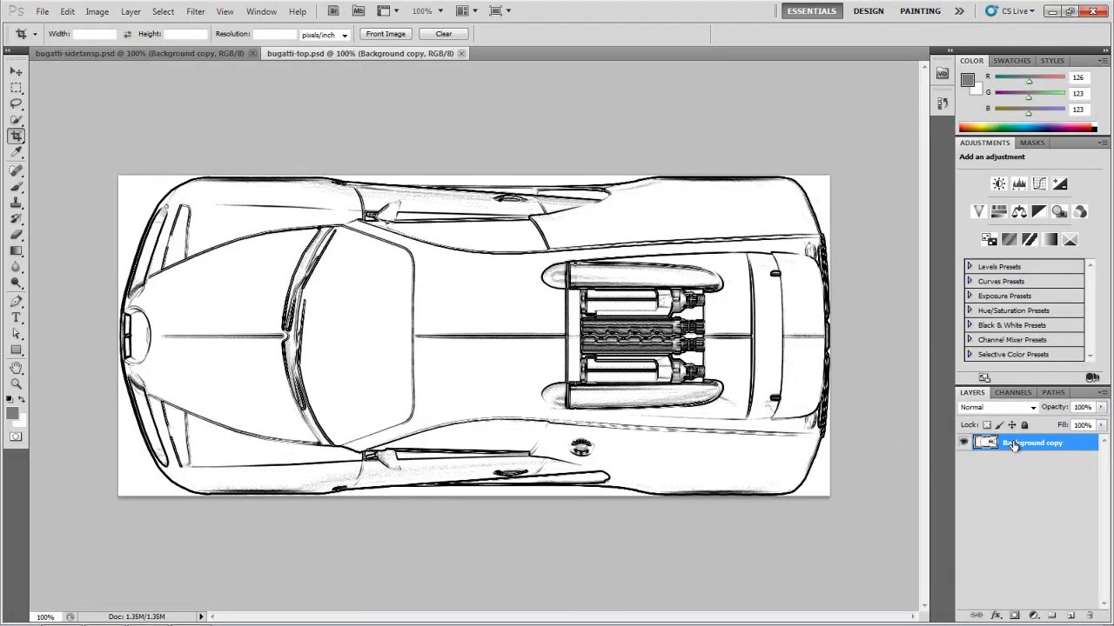
Set the top-view layer to 50% opacity and save it as bugatti-toptansp.psd.
left_click(1100, 407)
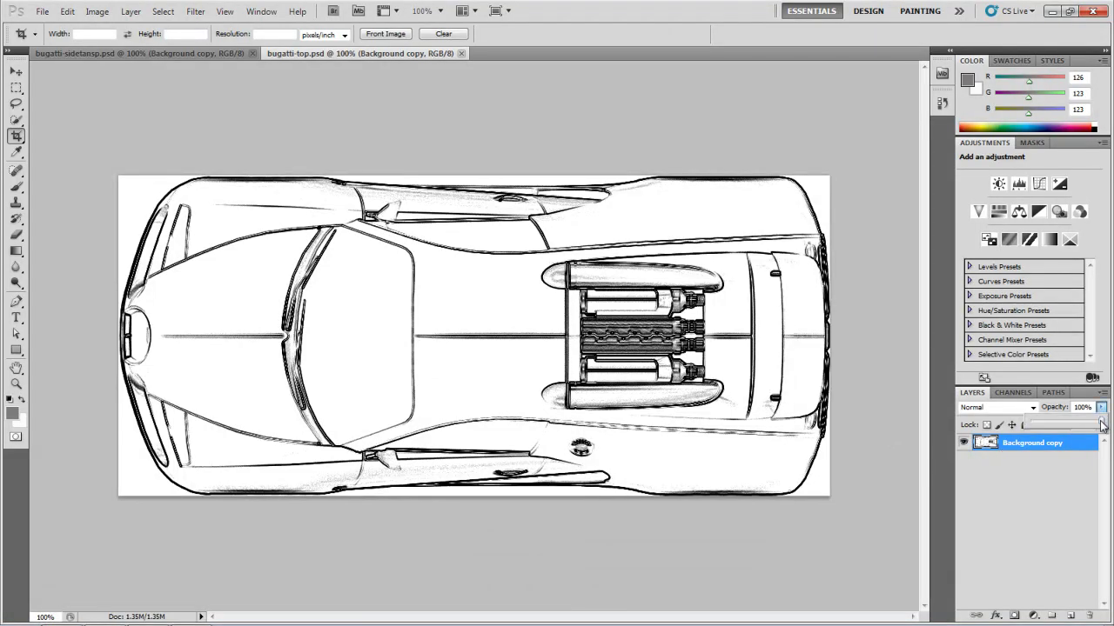
left_click_drag(1101, 423, 1070, 424)
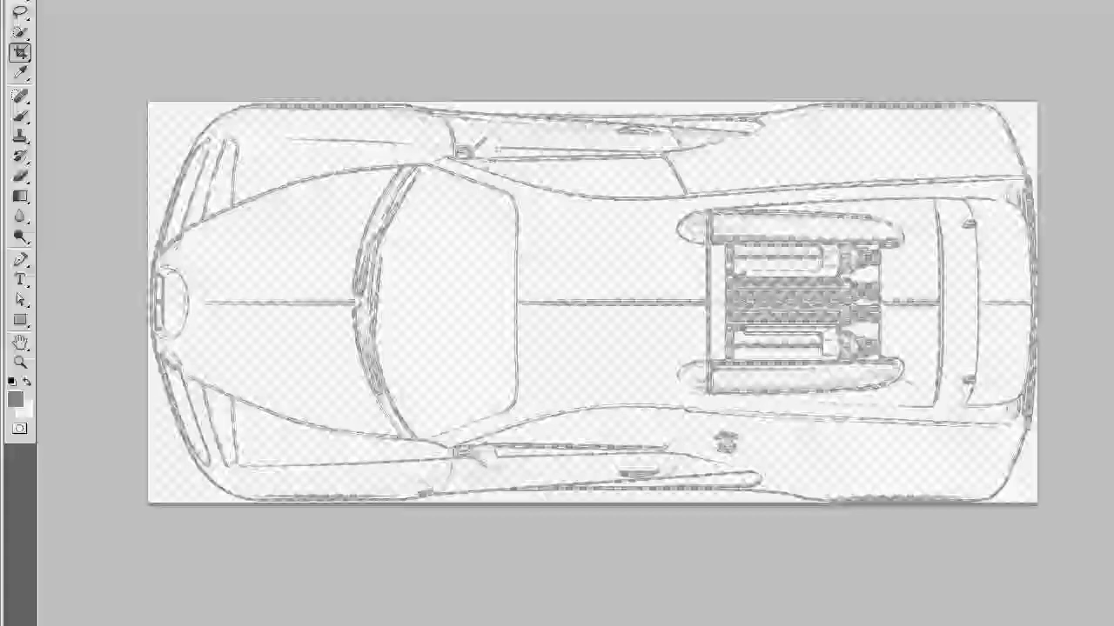
key("alt+f")
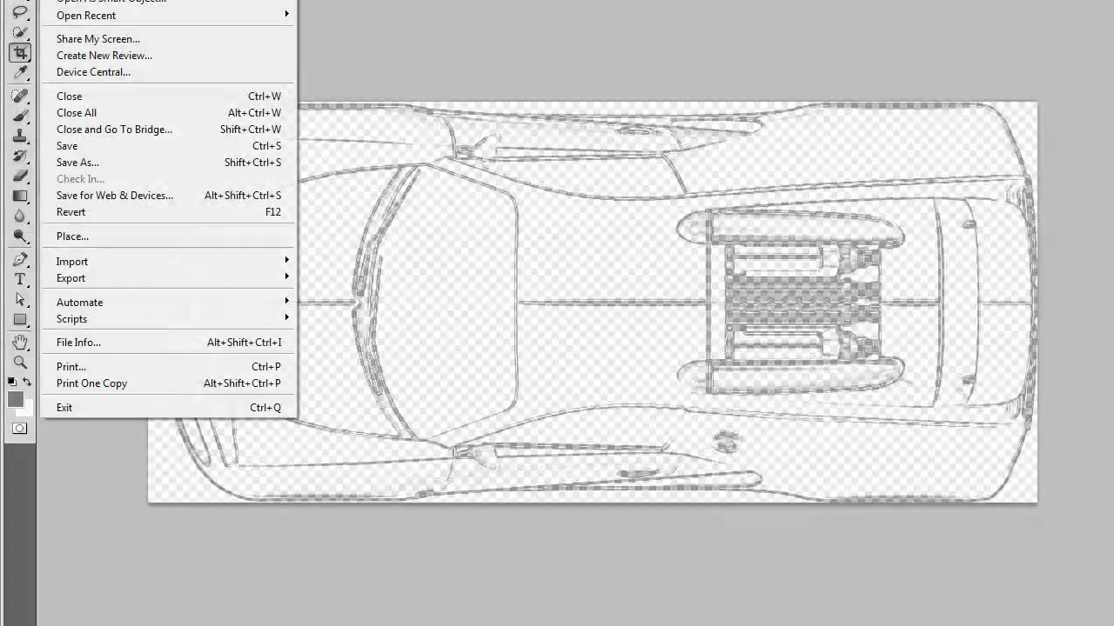
left_click(112, 160)
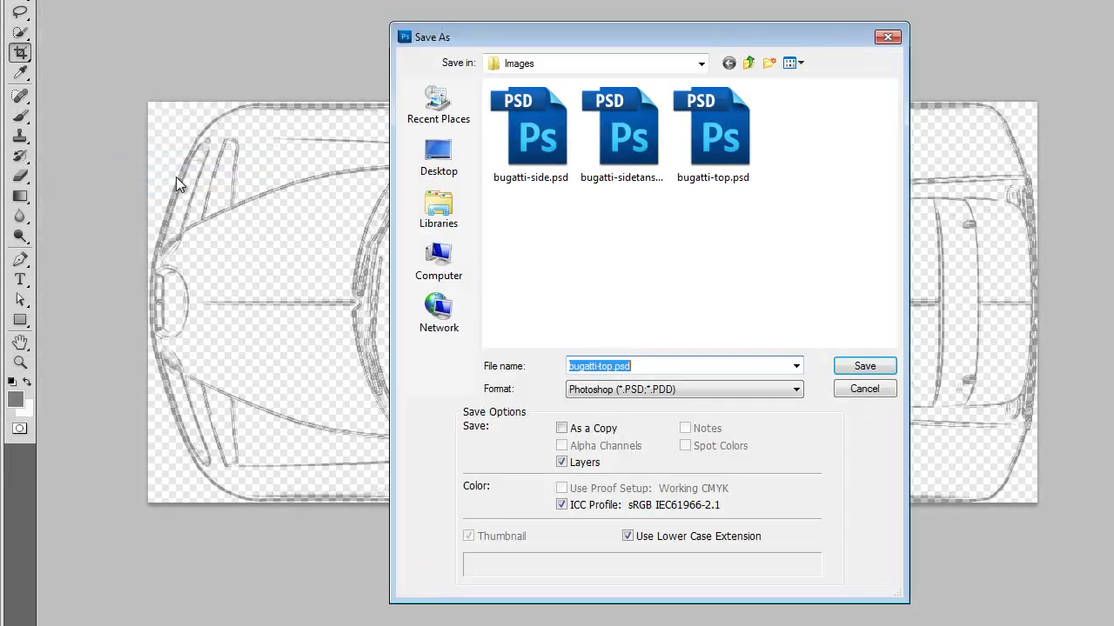
left_click(613, 366)
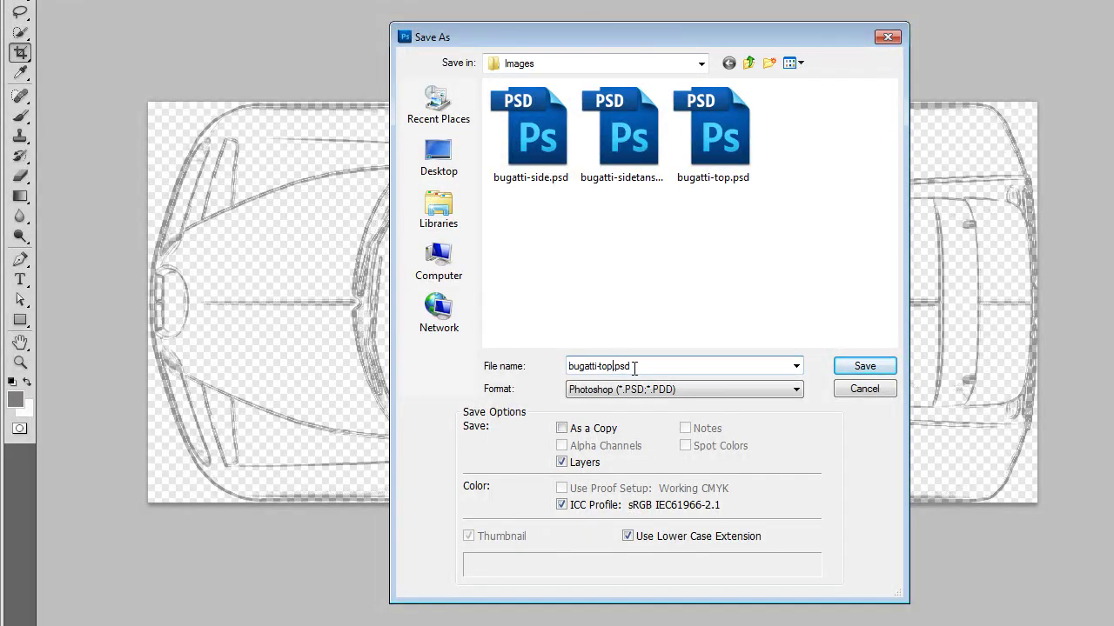
type("p")
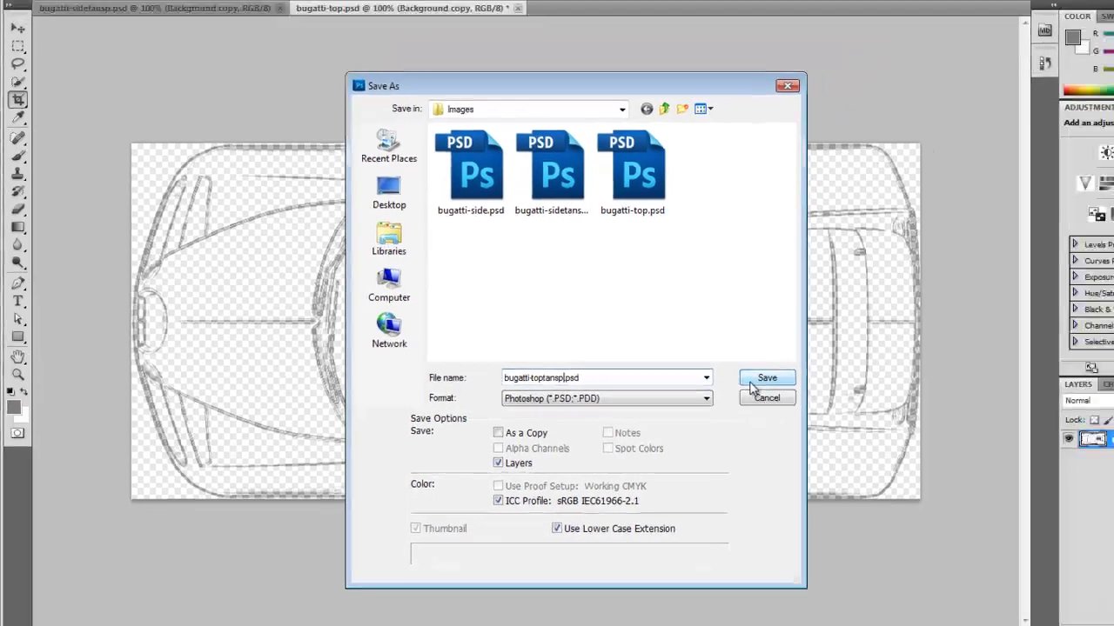
left_click(751, 382)
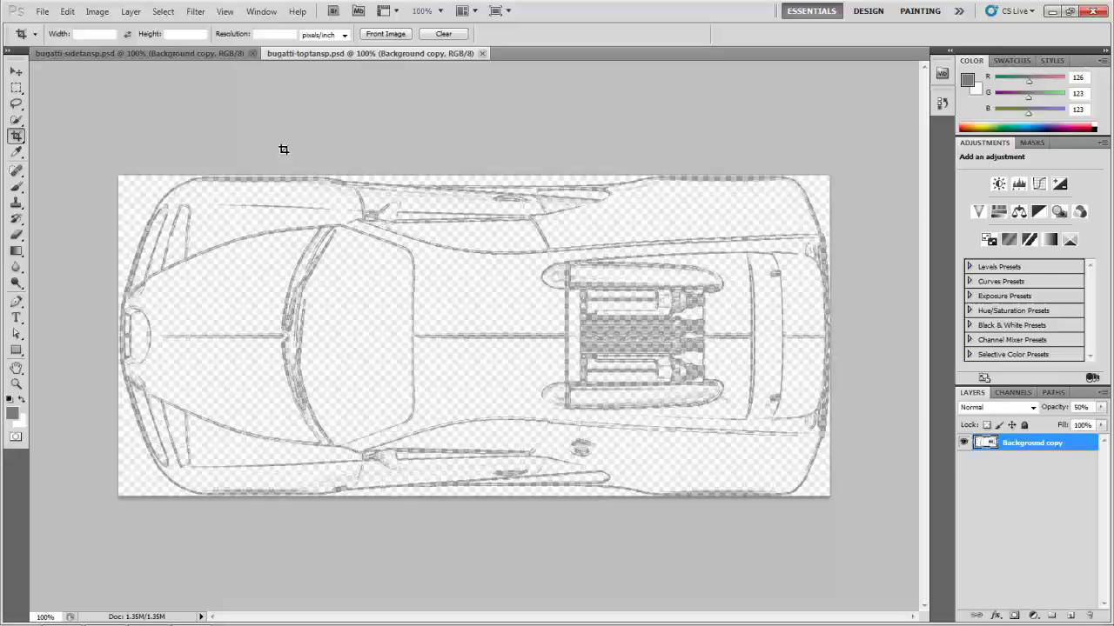
Close the side and top transparent documents and reopen bugatti-16-4-veyron-2.gif.
left_click(252, 54)
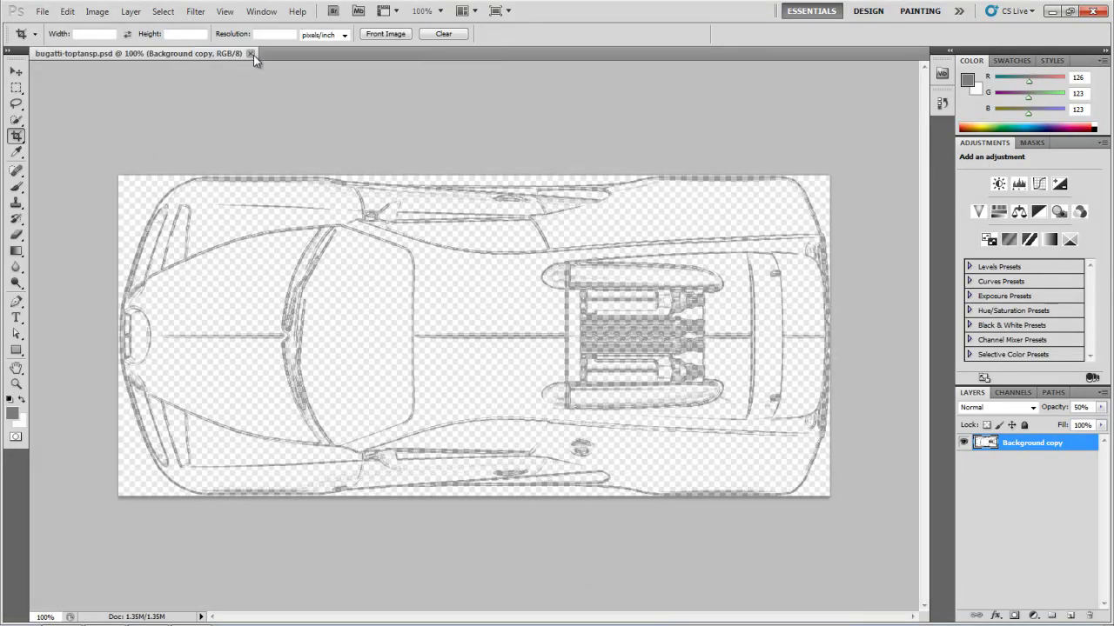
left_click(251, 54)
left_click(40, 13)
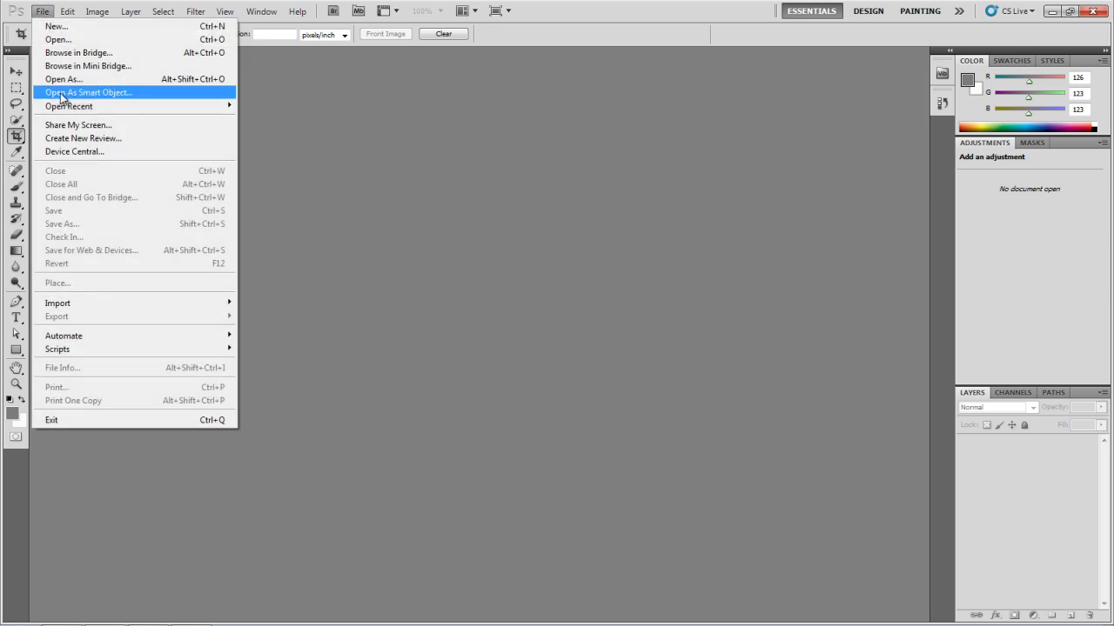
left_click(68, 41)
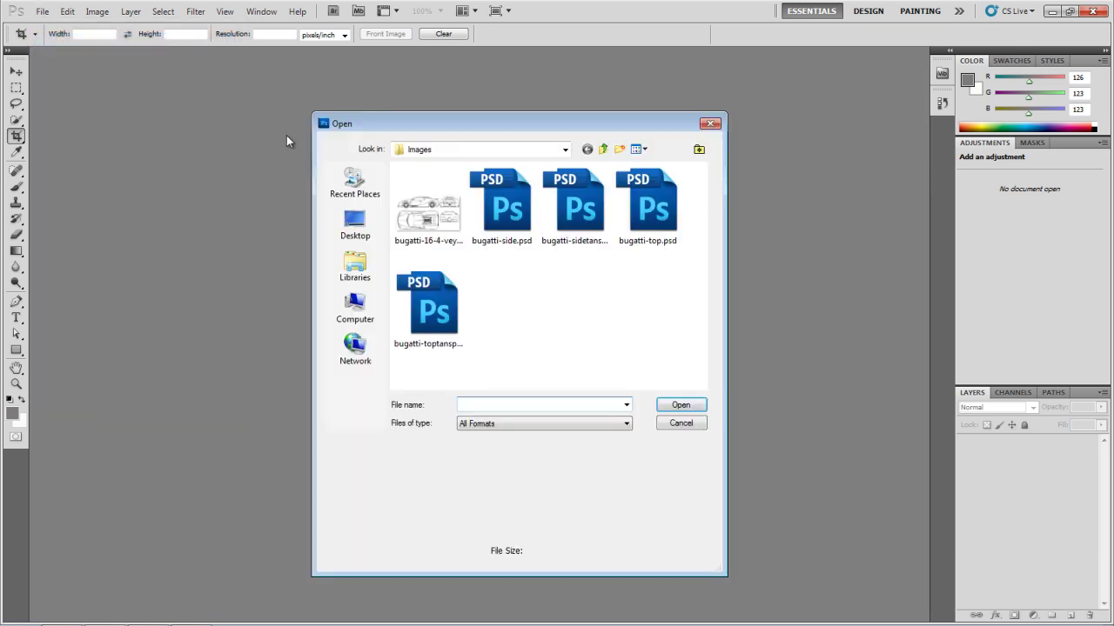
left_click(398, 228)
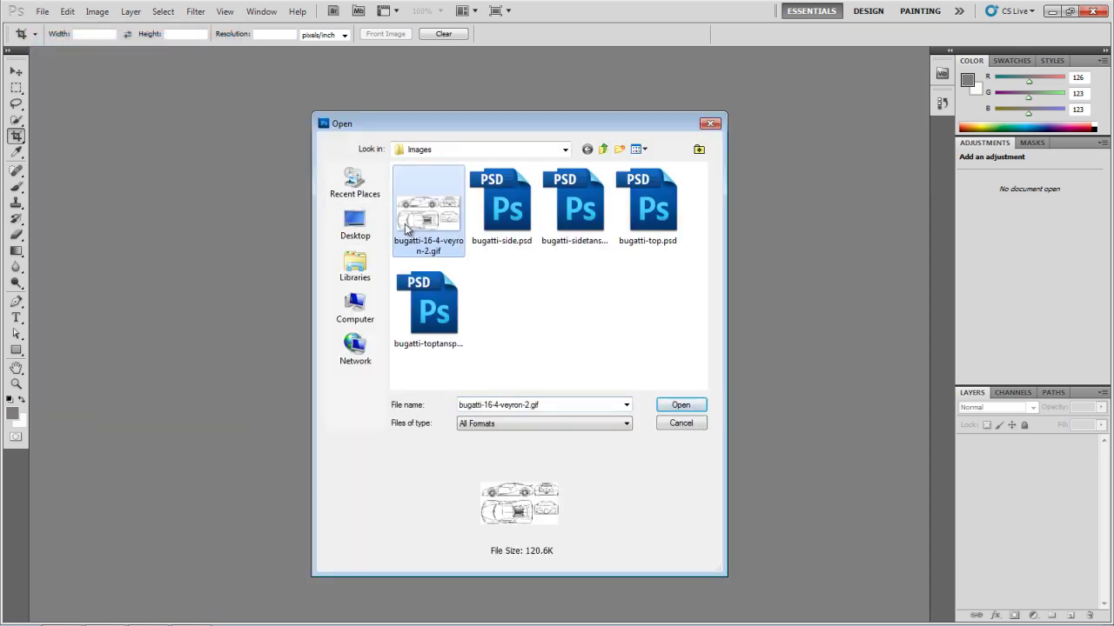
left_click(672, 405)
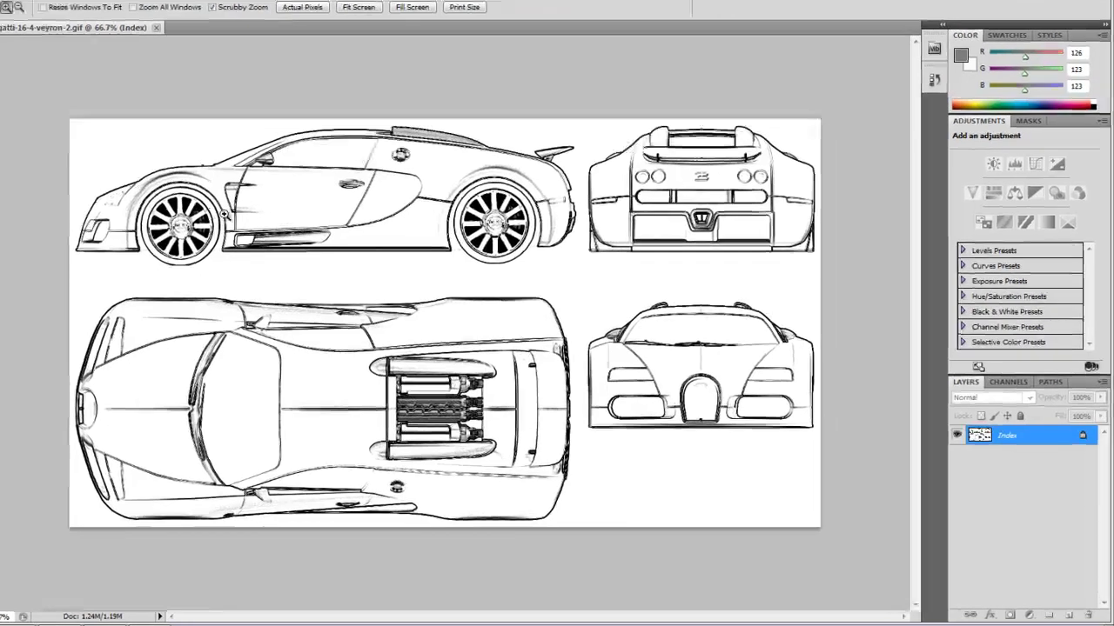
Zoom in and crop tightly around the front-view drawing, fitting each edge to the car.
key("z")
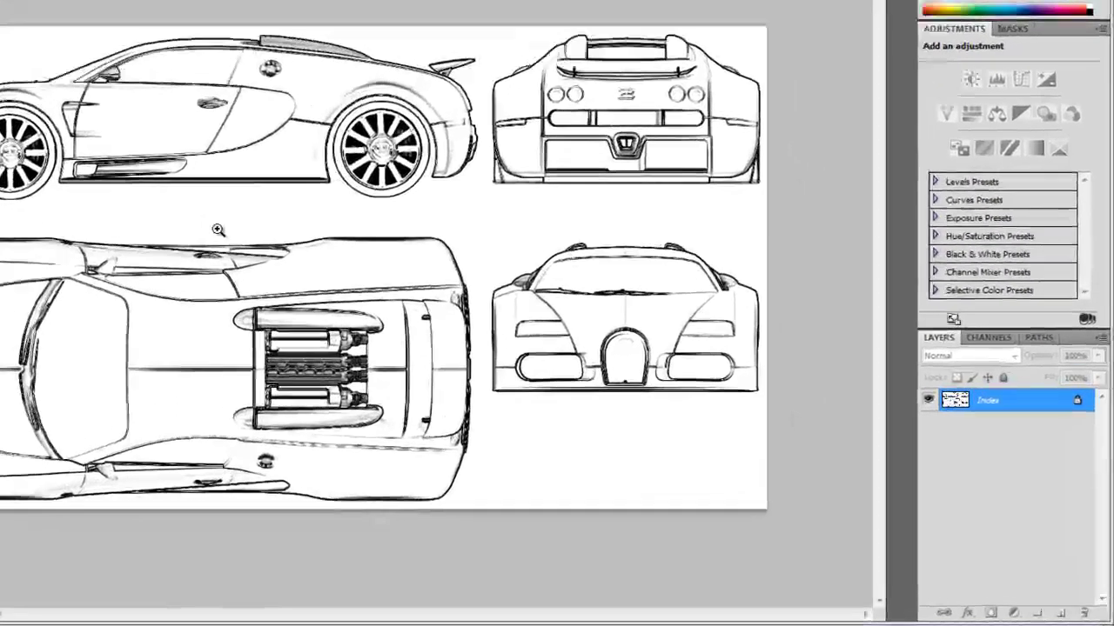
left_click(212, 225)
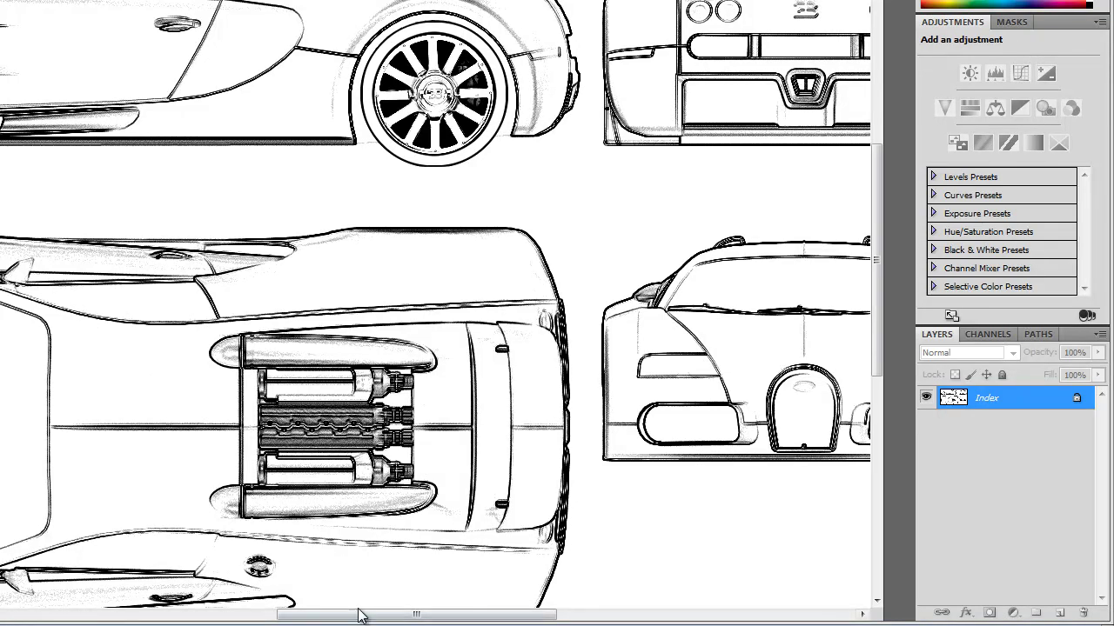
left_click_drag(359, 615, 448, 611)
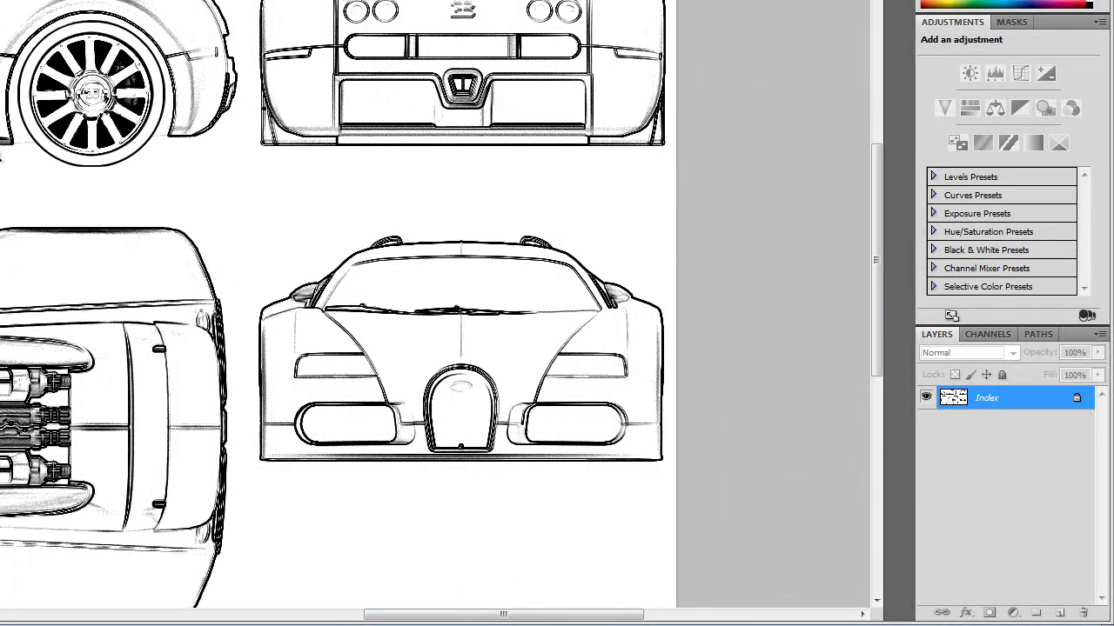
key("c")
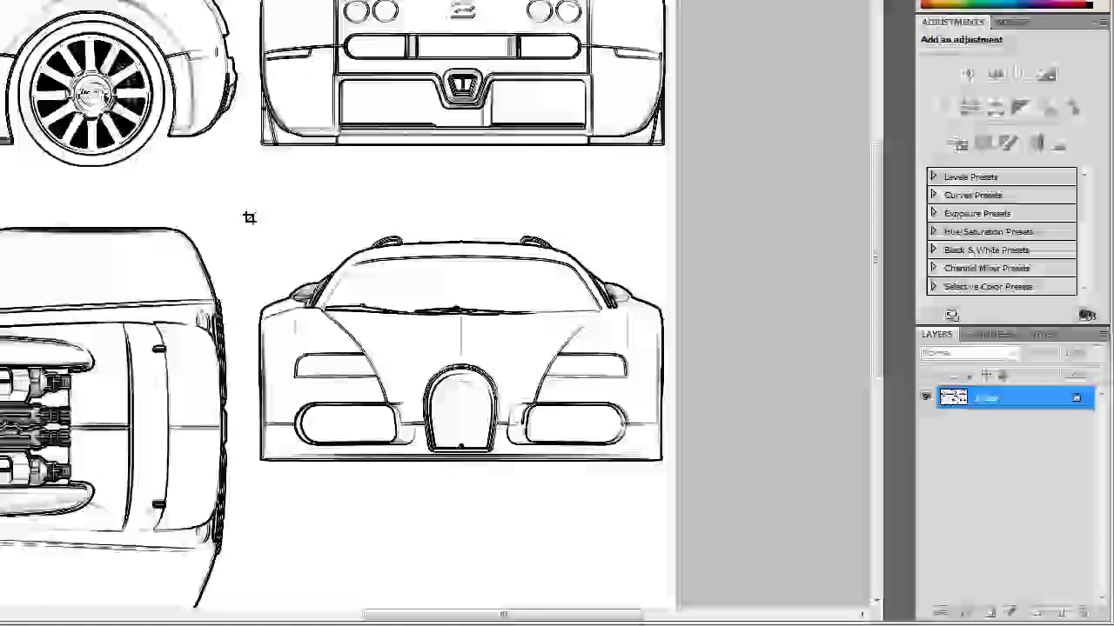
left_click_drag(246, 218, 672, 475)
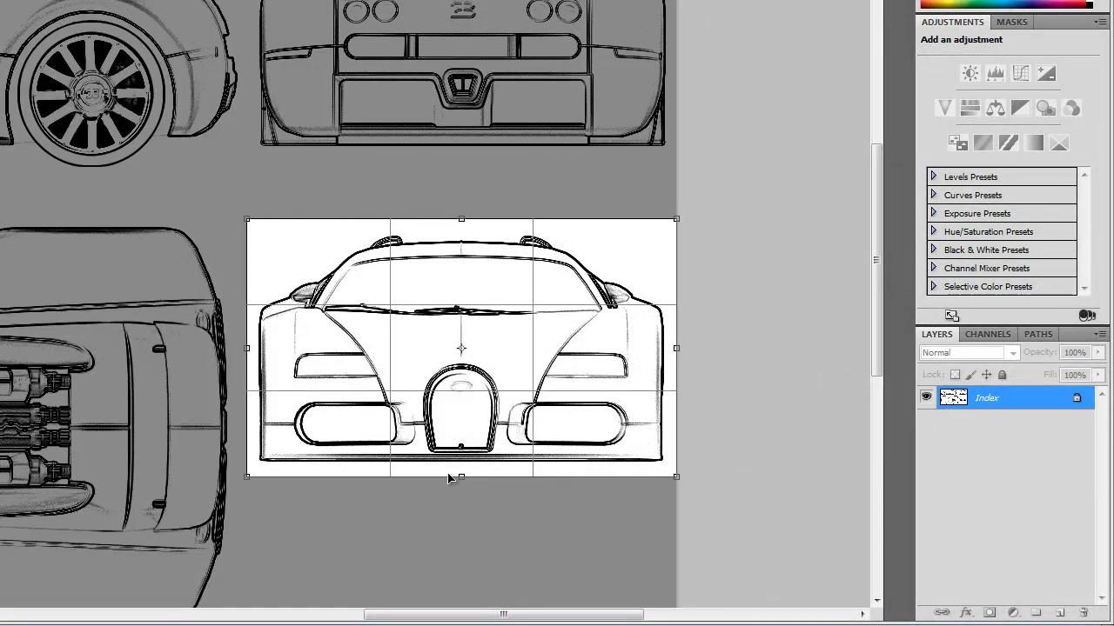
left_click_drag(453, 476, 461, 462)
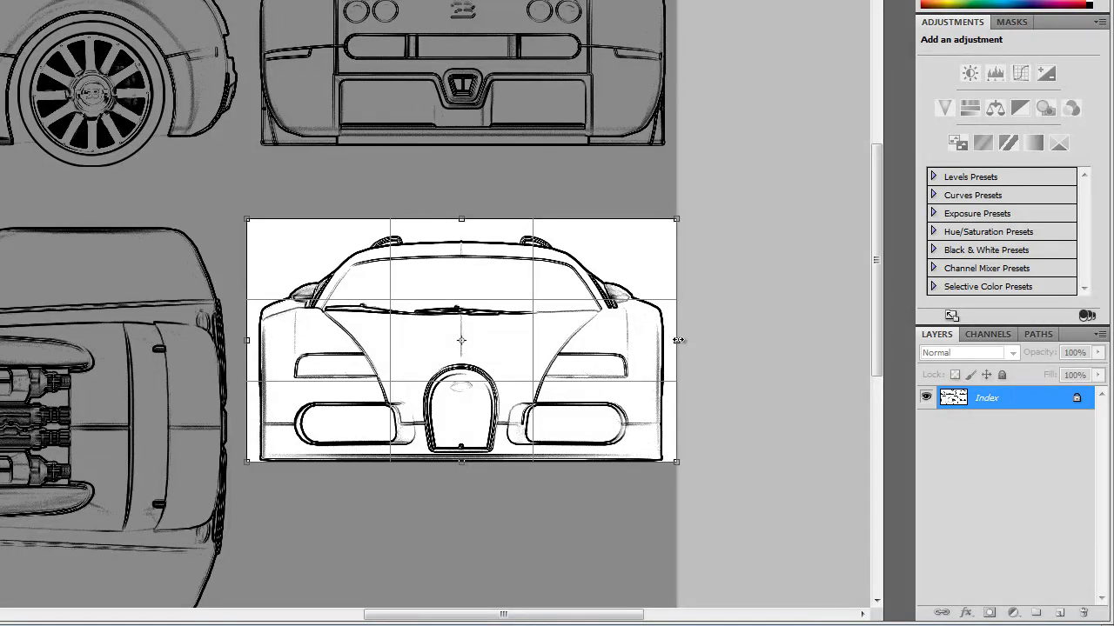
left_click_drag(675, 341, 665, 341)
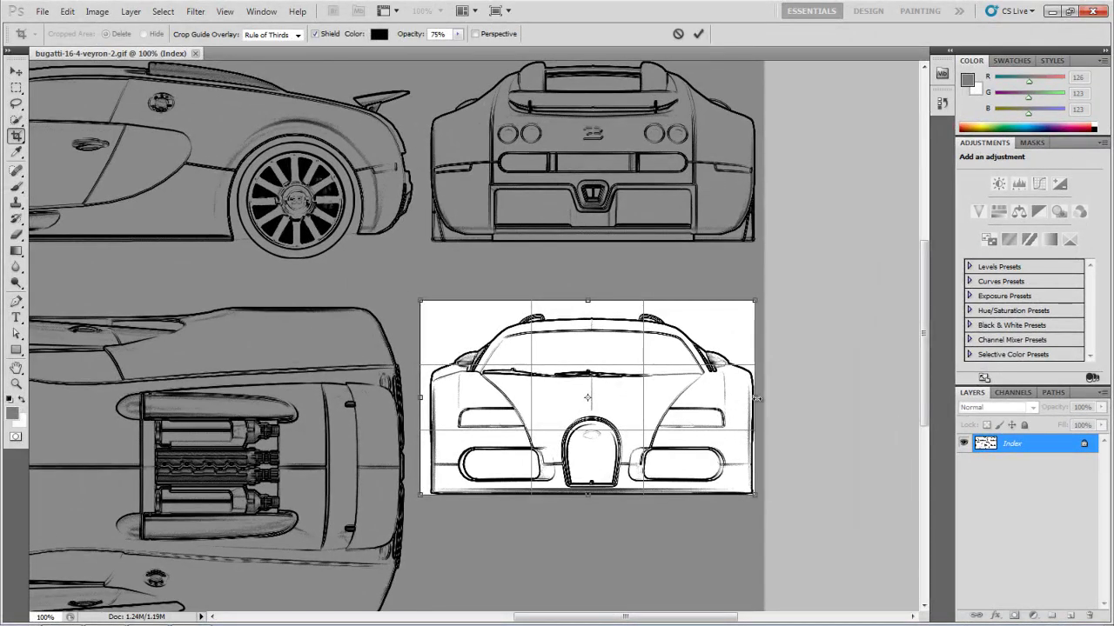
left_click_drag(757, 398, 756, 398)
left_click_drag(419, 397, 431, 397)
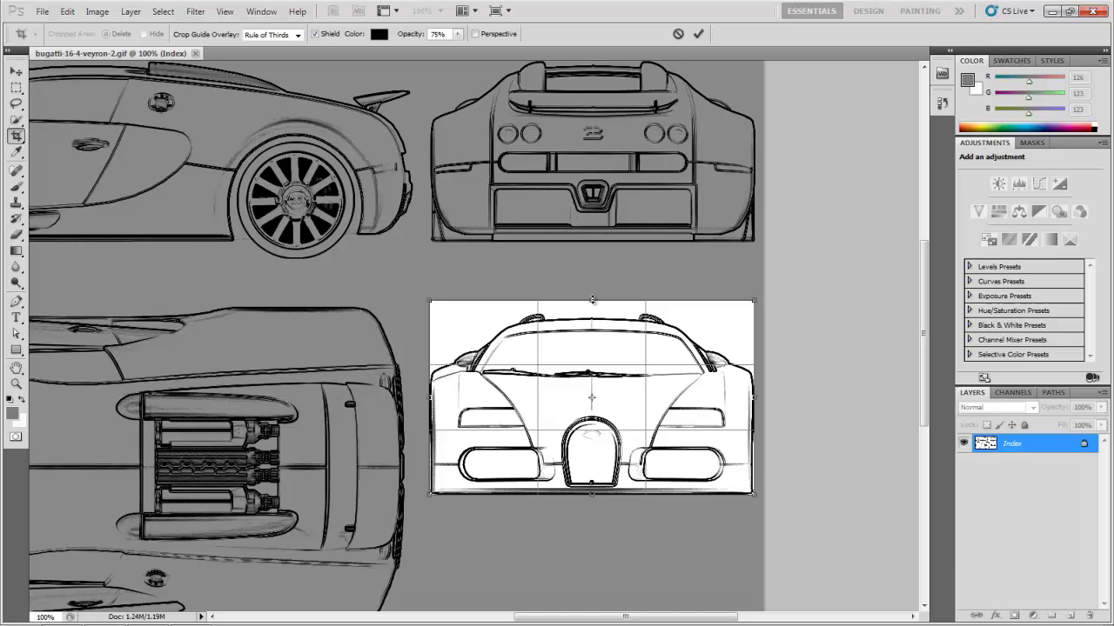
left_click_drag(591, 301, 594, 311)
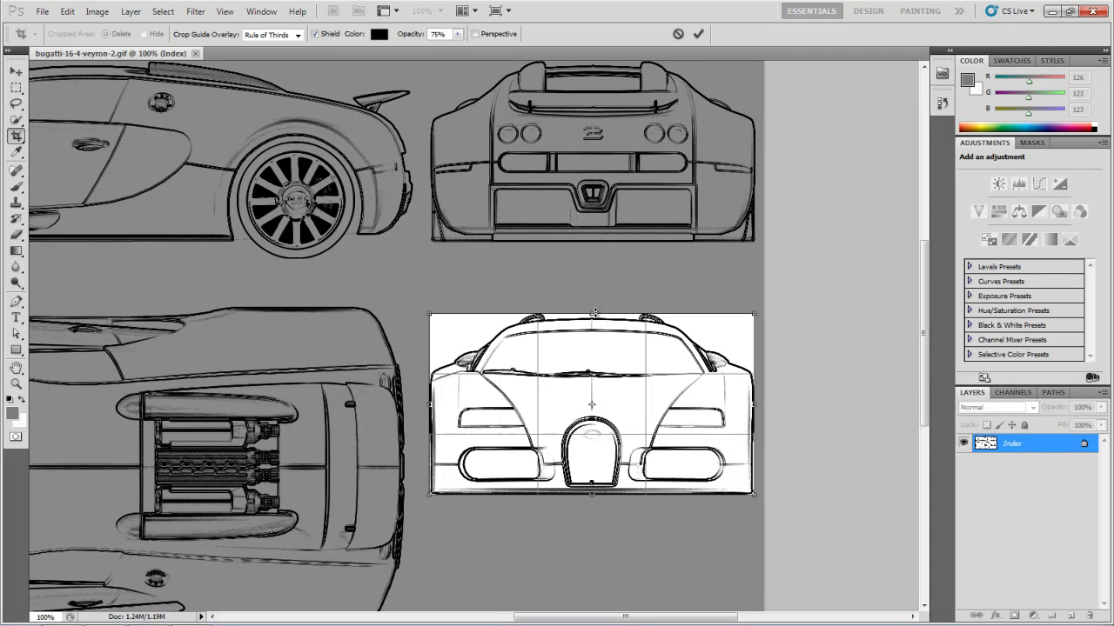
key("Return")
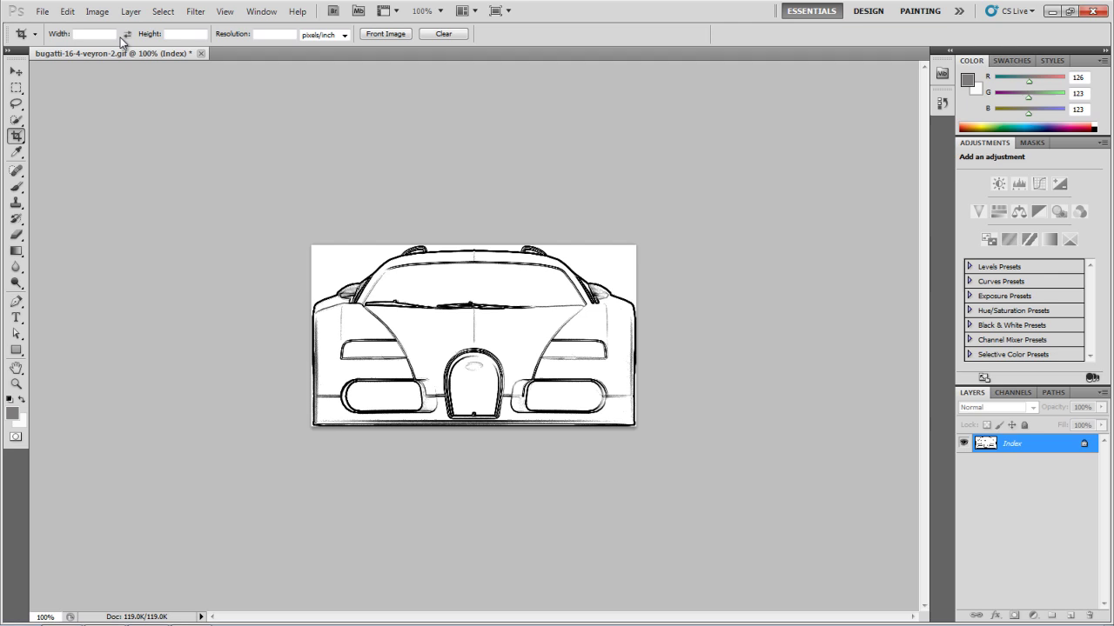
Convert the front-view image to RGB Color.
left_click(104, 17)
mouse_move(106, 26)
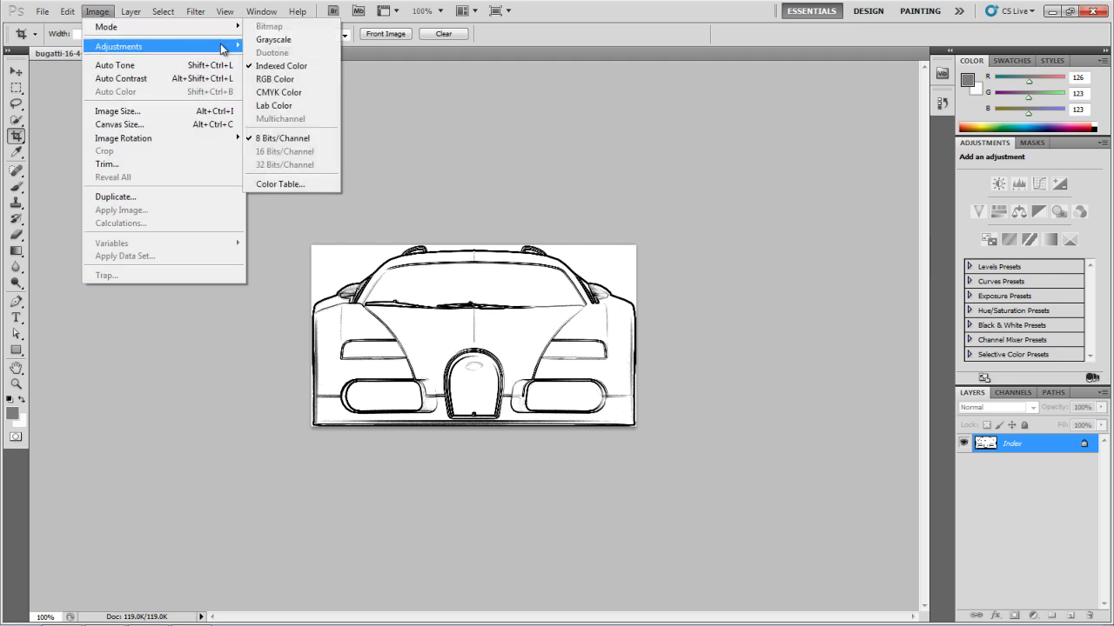
left_click(266, 79)
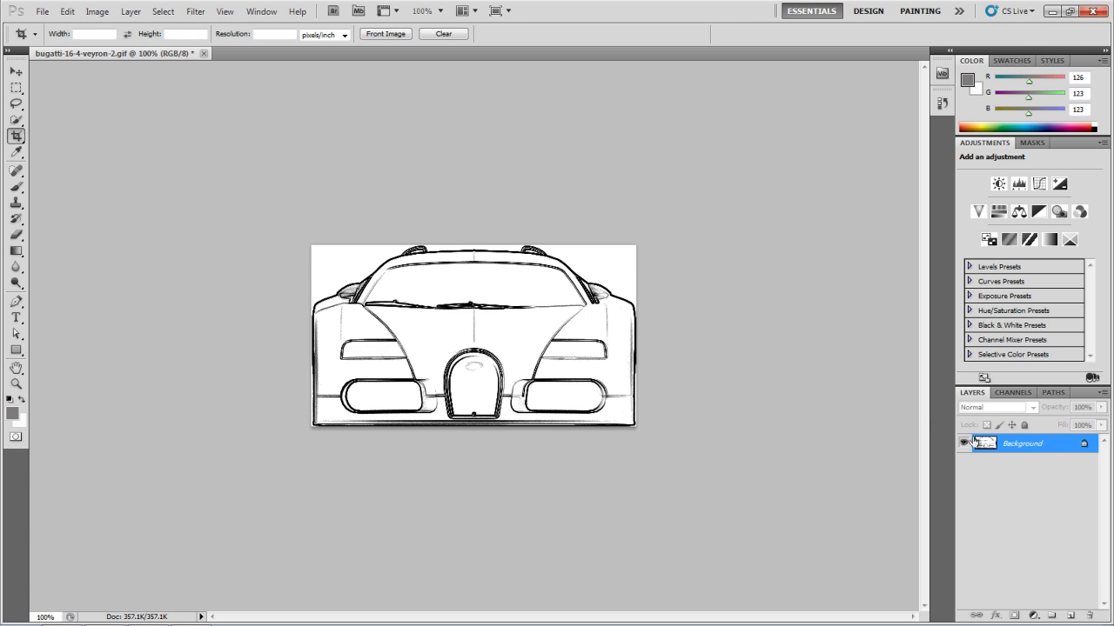
Duplicate the Background layer and delete the original, suppressing the deletion warning.
right_click(1018, 446)
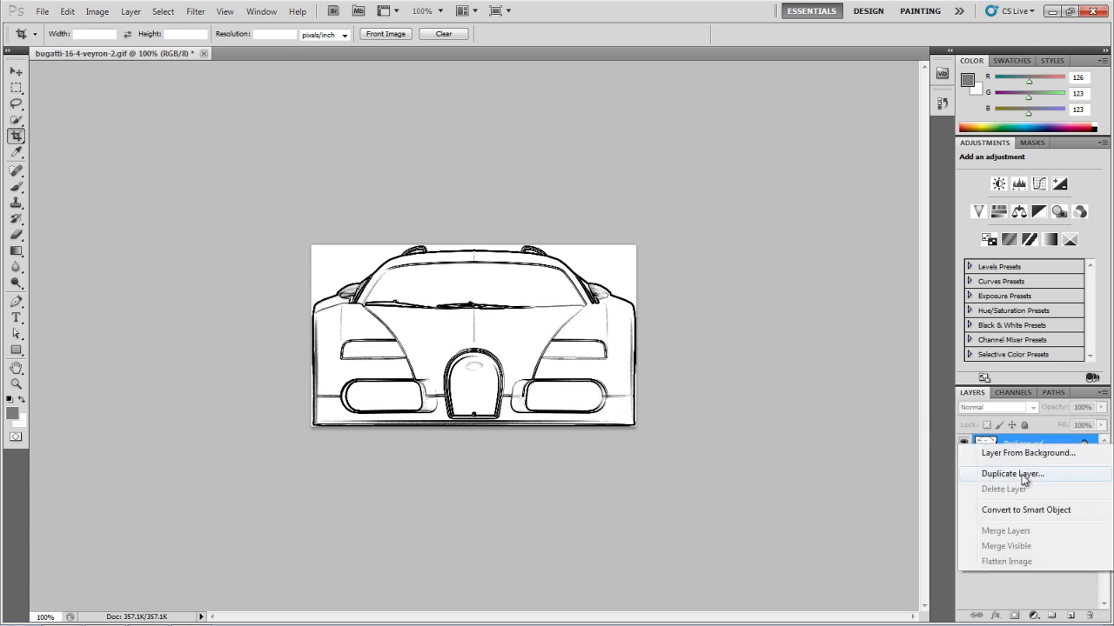
left_click(1022, 476)
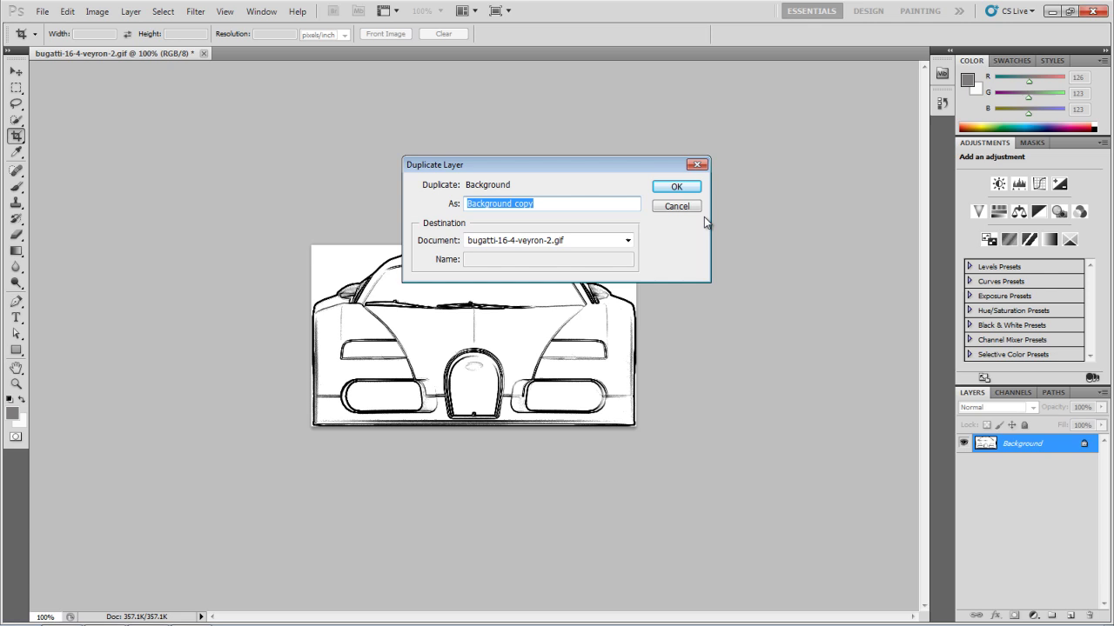
left_click(689, 191)
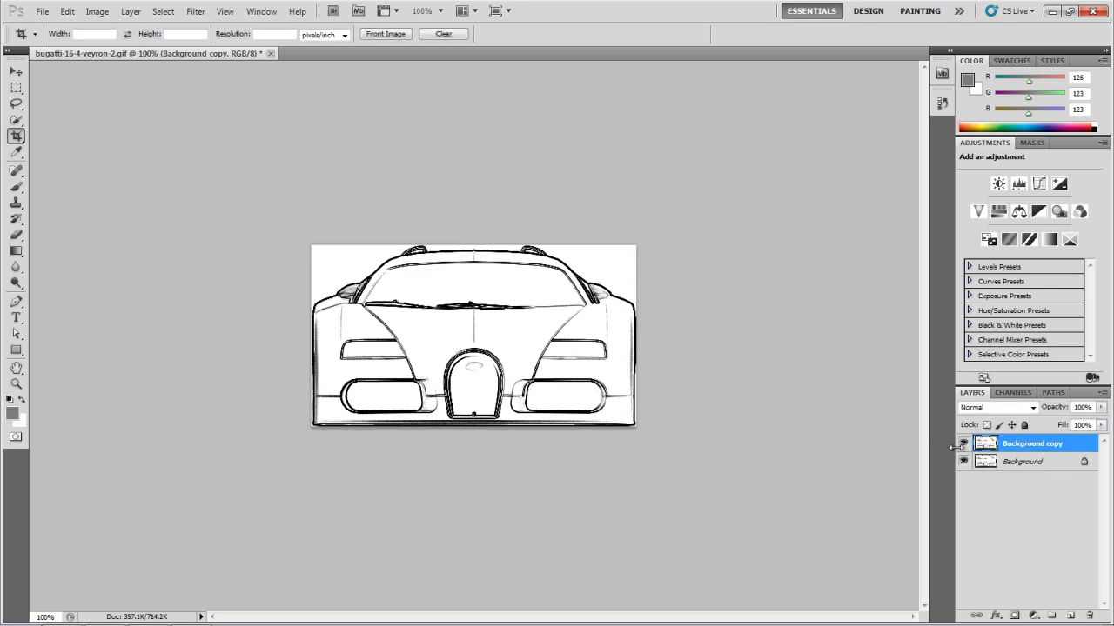
right_click(1009, 462)
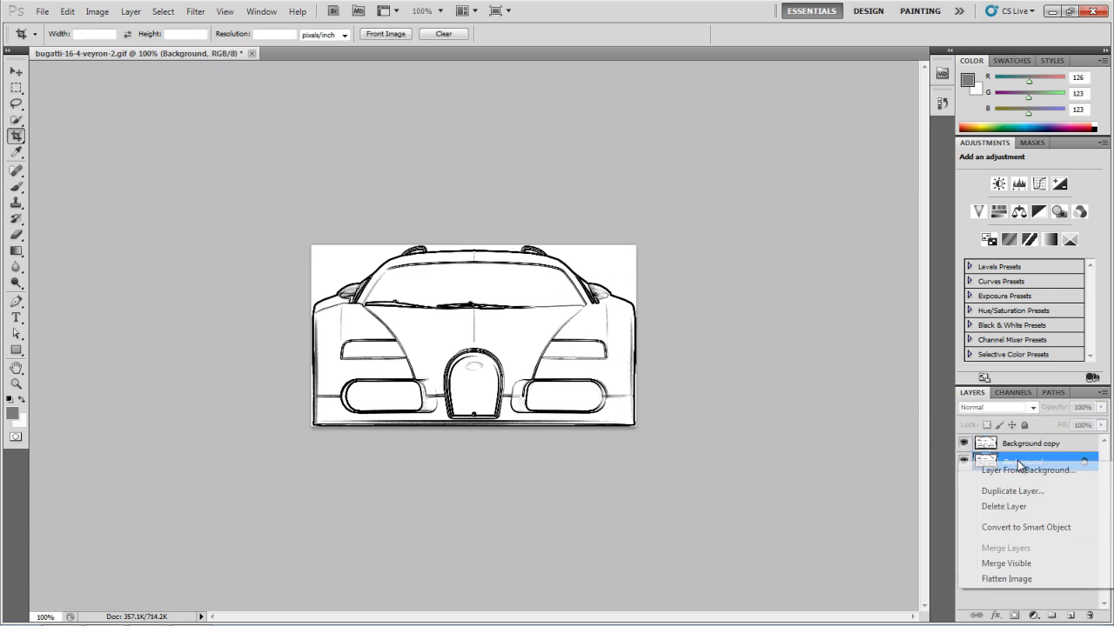
left_click(1023, 507)
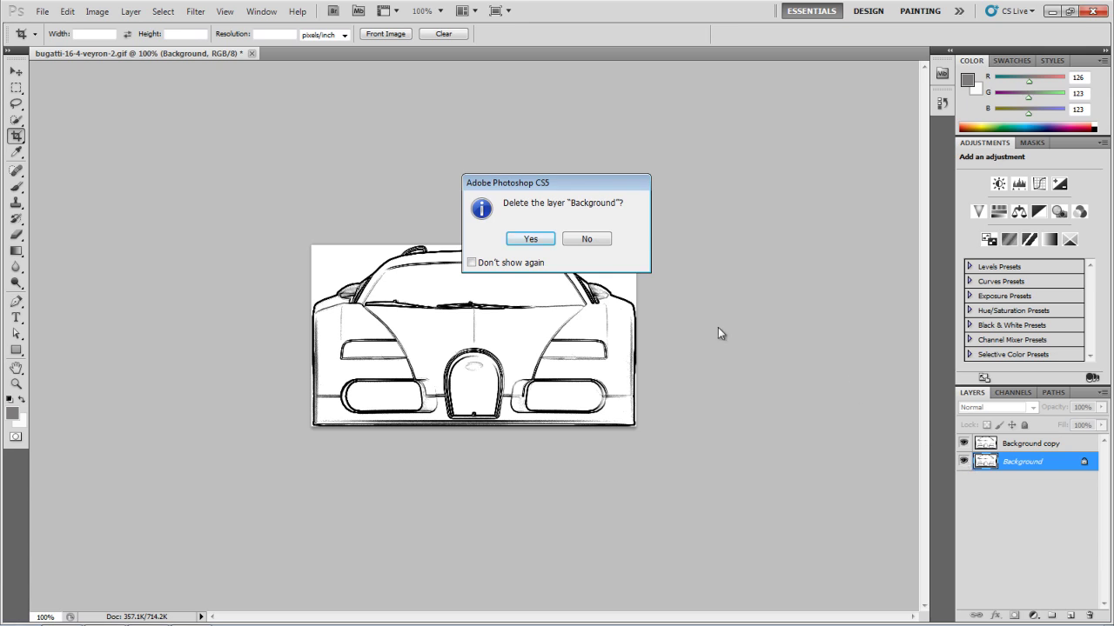
left_click(472, 262)
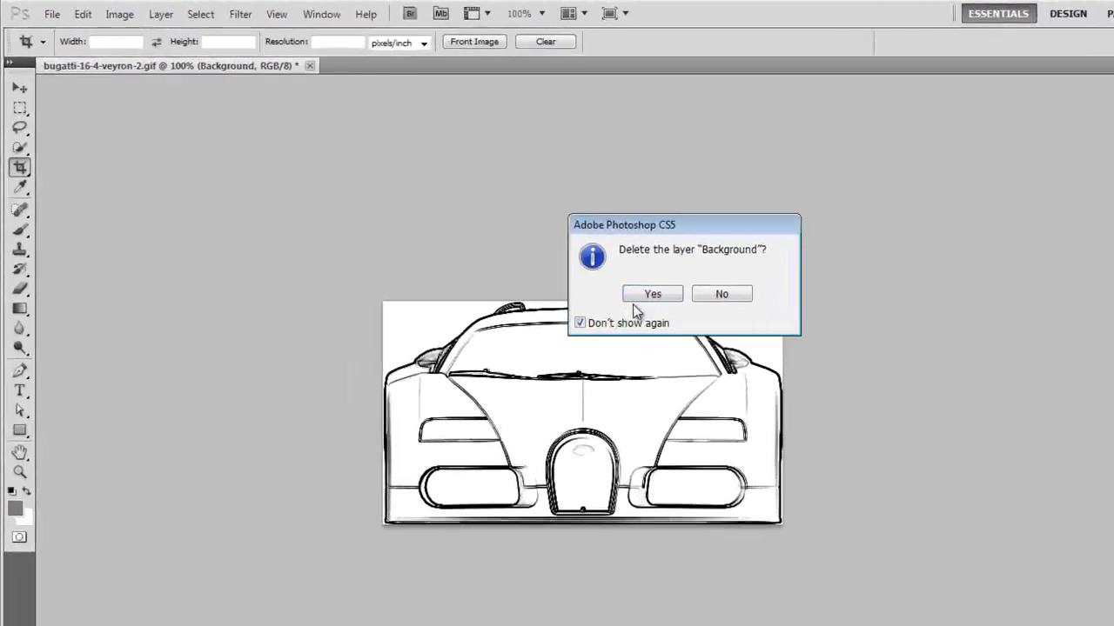
left_click(648, 296)
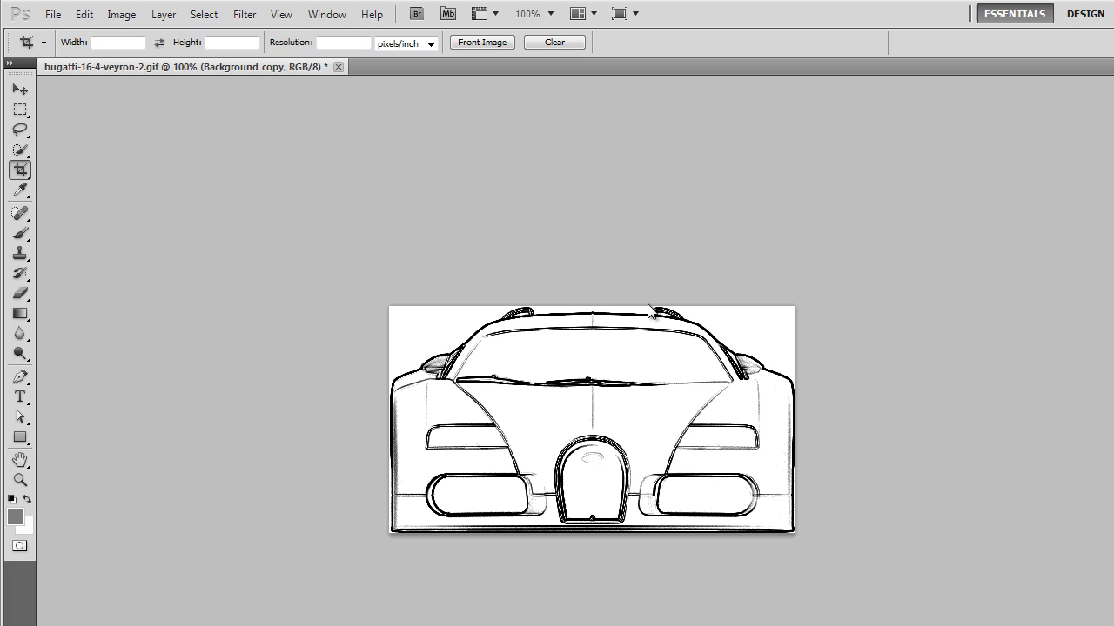
Save the cropped front view in Photoshop format as bugatti-font.psd.
left_click(52, 15)
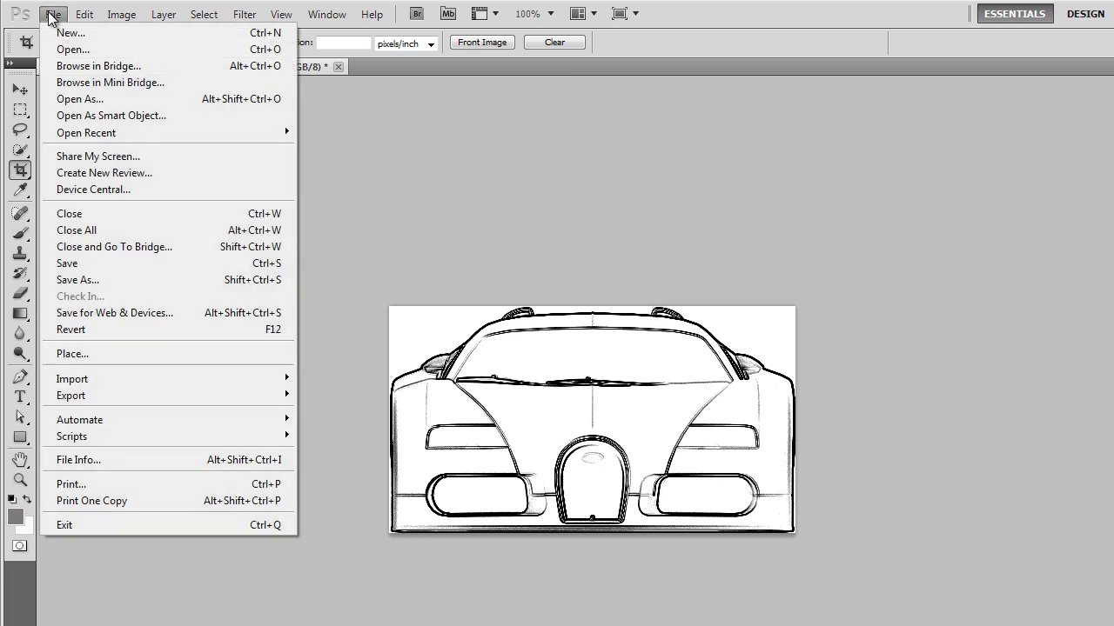
left_click(99, 282)
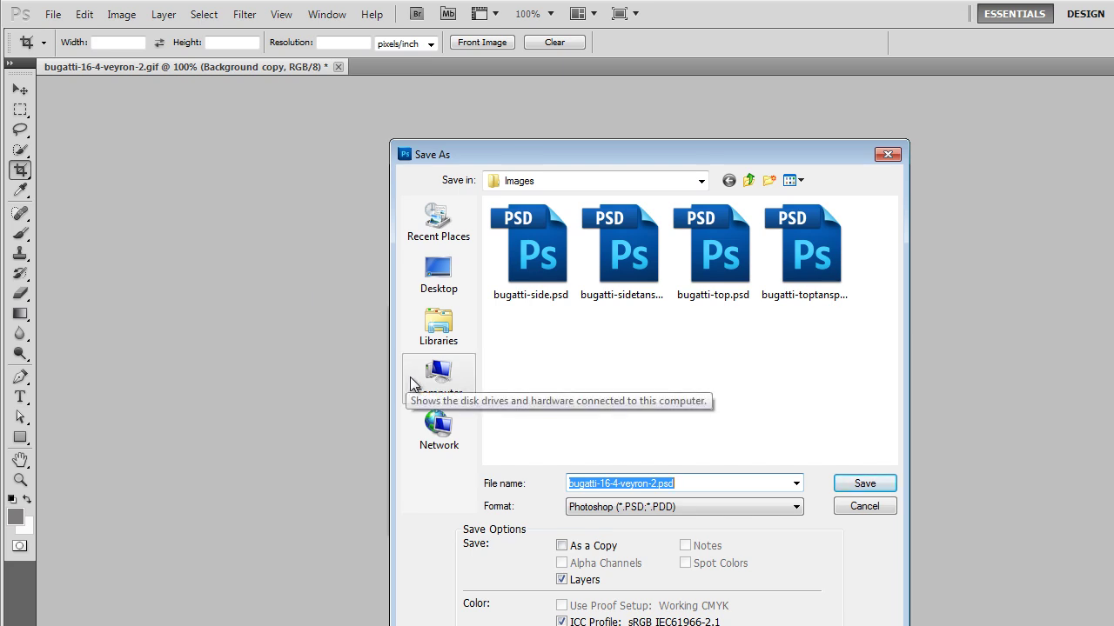
left_click(657, 484)
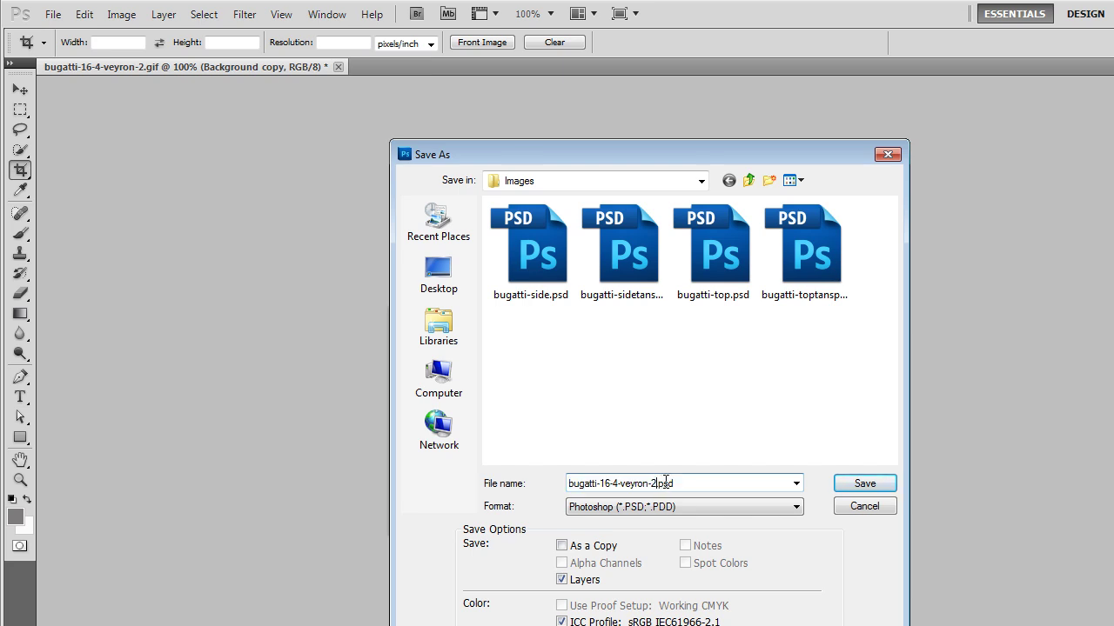
key("BackSpace")
key("BackSpace")
key("BackSpace")
key("BackSpace")
key("BackSpace")
key("BackSpace")
key("BackSpace")
key("BackSpace")
key("BackSpace")
key("BackSpace")
key("BackSpace")
key("BackSpace")
type("font")
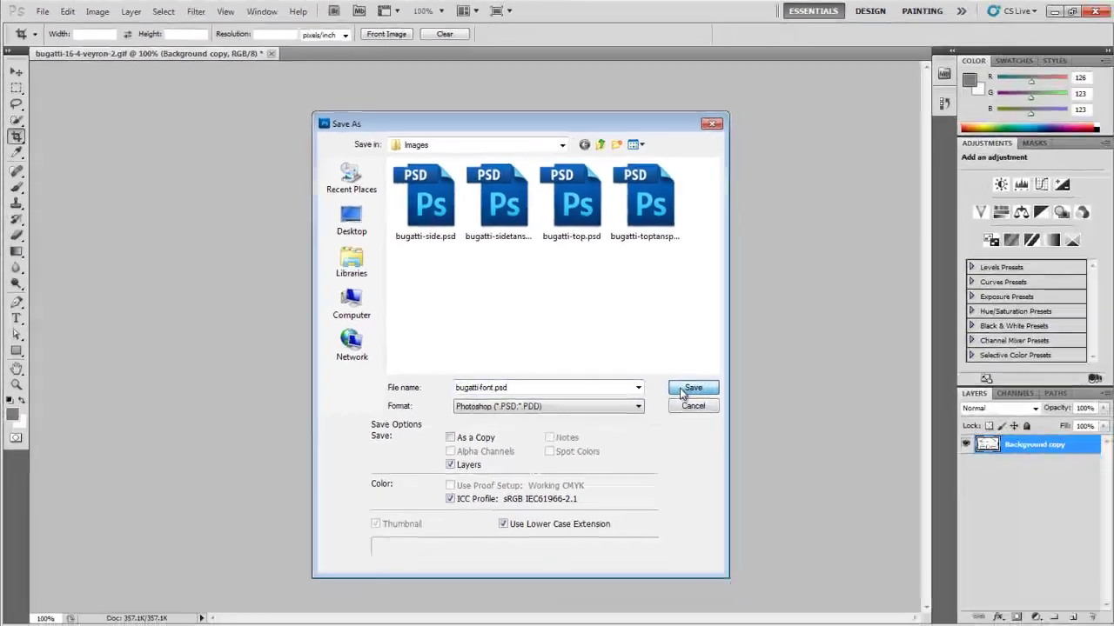
left_click(683, 392)
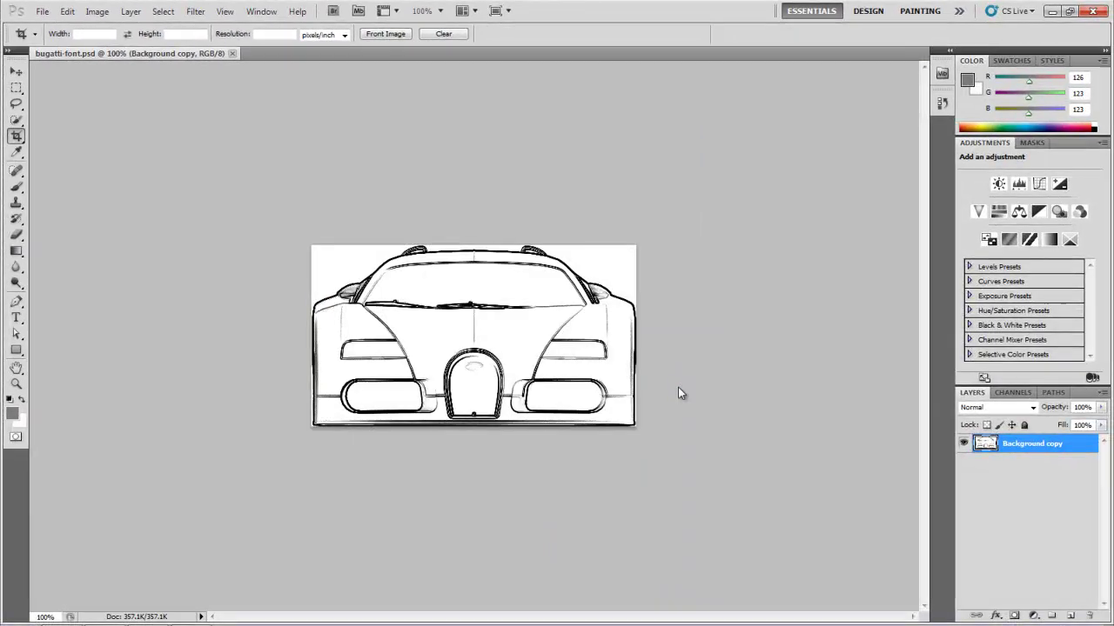
left_click(1100, 407)
Fade the front-view layer to 50% opacity, save it as bugatti-fonttansp.psd, and close the document.
left_click_drag(1100, 424, 1069, 423)
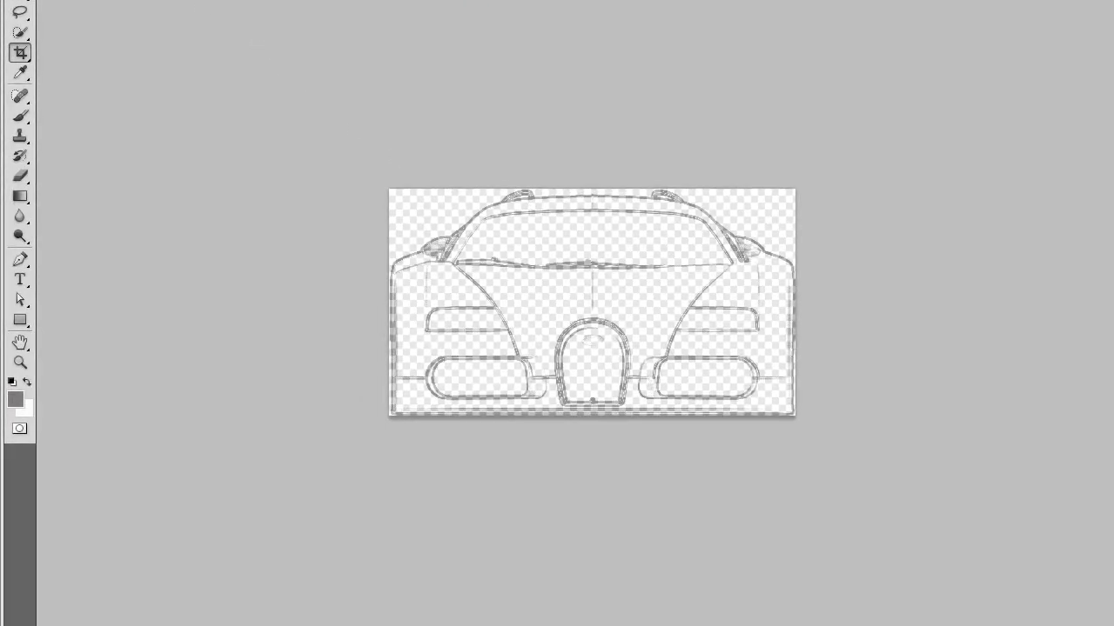
left_click(54, 0)
left_click(151, 161)
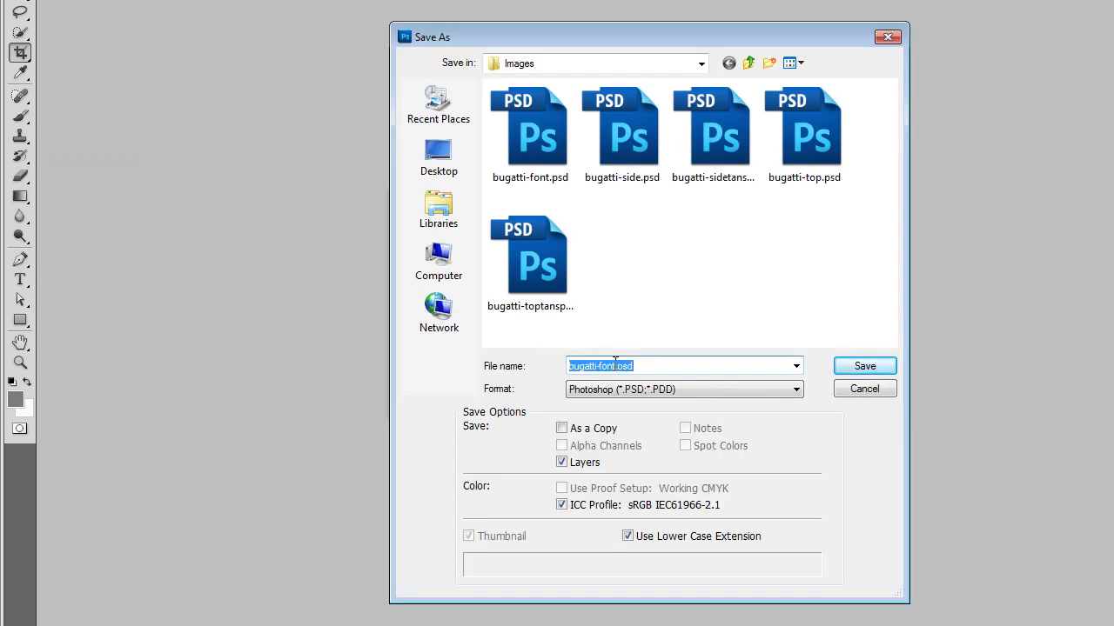
left_click(614, 365)
type("tansp")
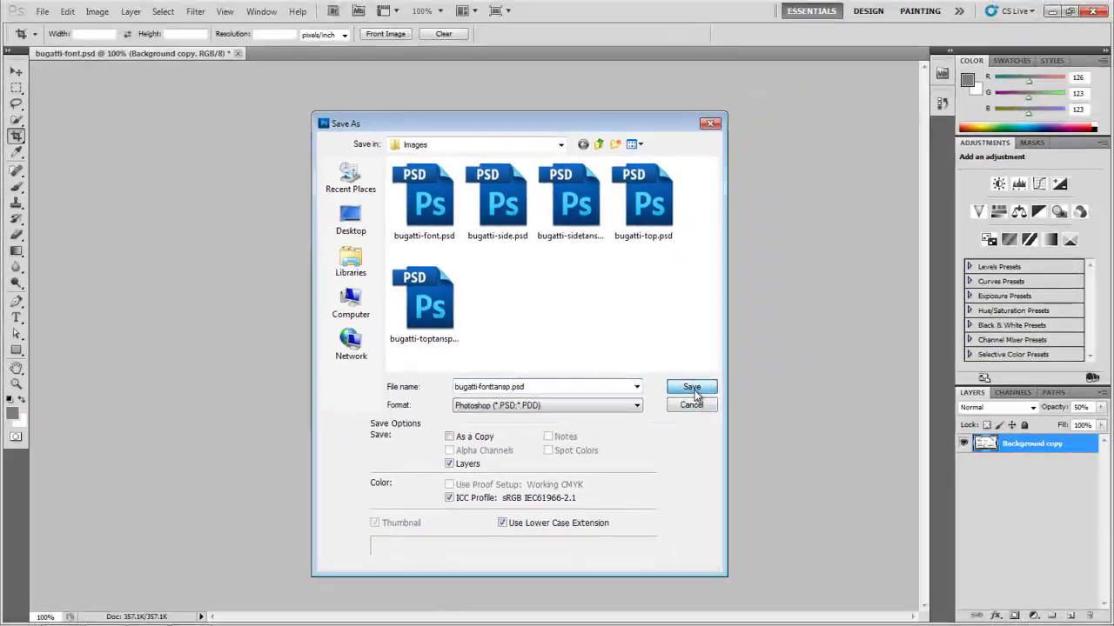
left_click(692, 388)
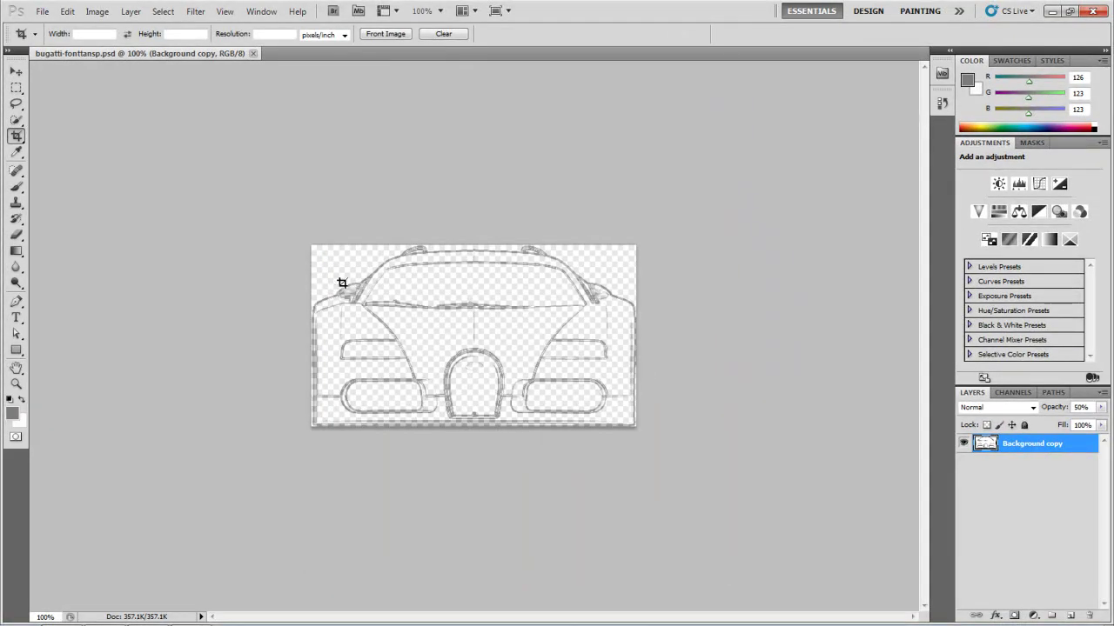
left_click(253, 54)
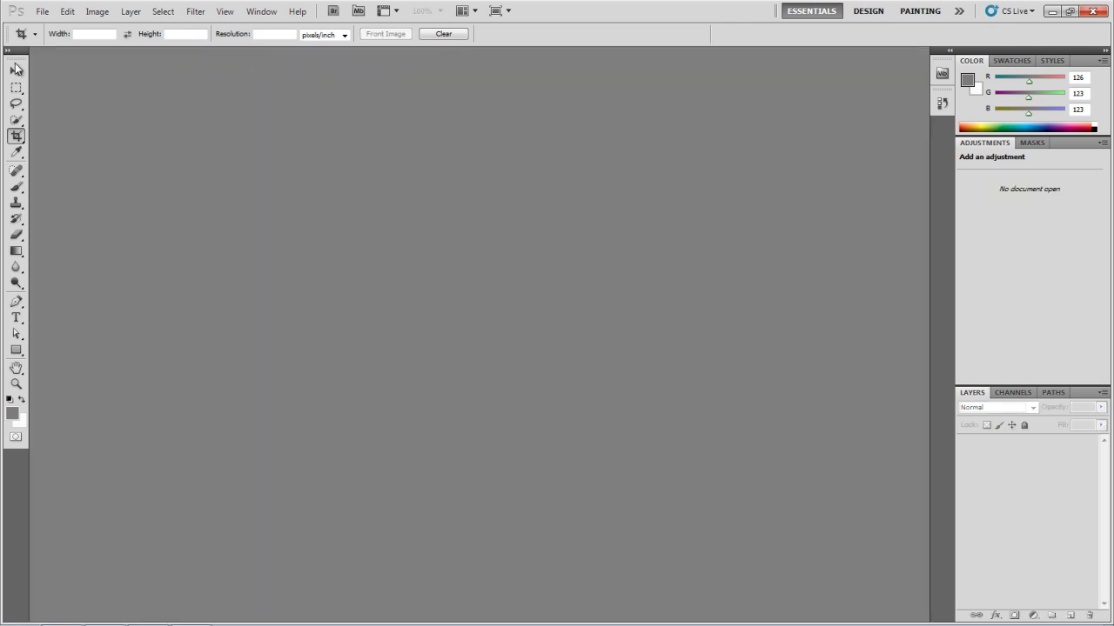
Reopen bugatti-16-4-veyron-2.gif, zoom it to 100% and pan right across the blueprint.
left_click(40, 12)
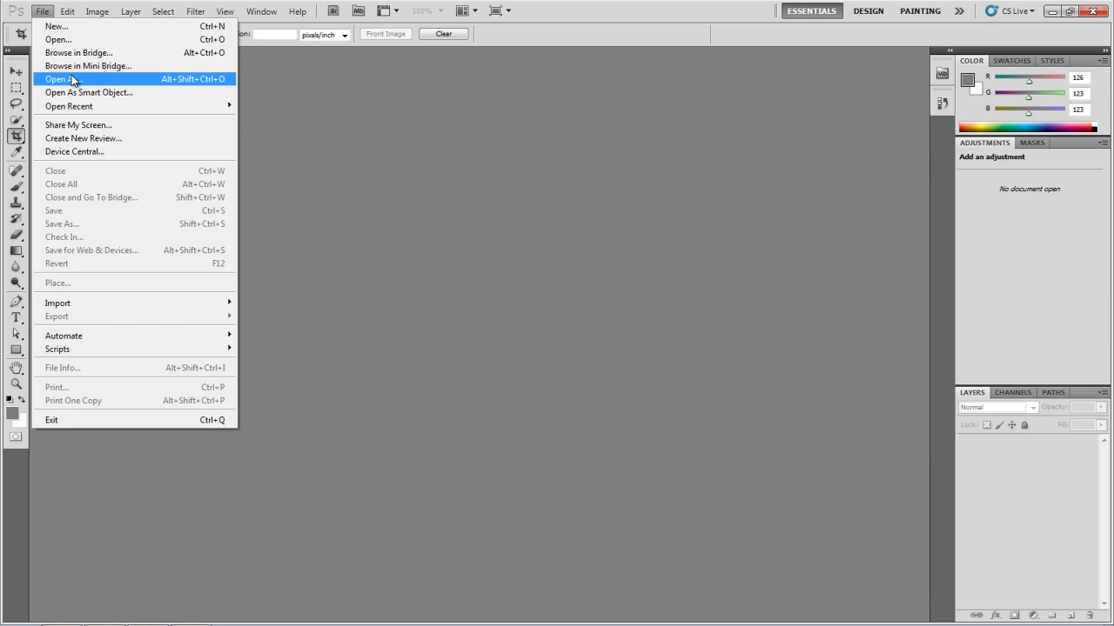
left_click(87, 39)
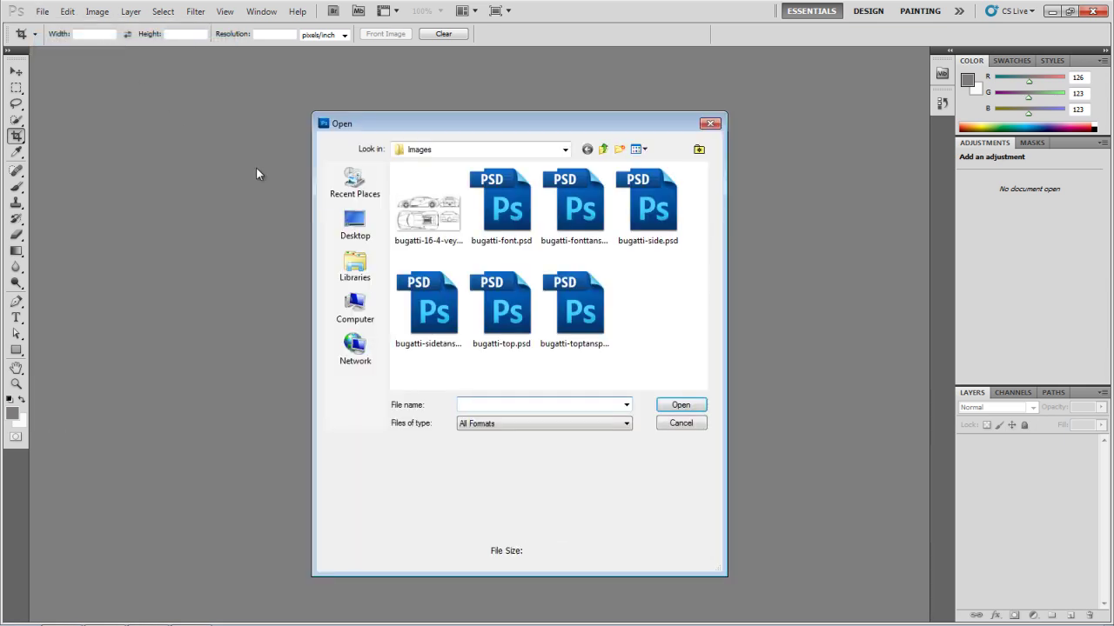
double_click(414, 223)
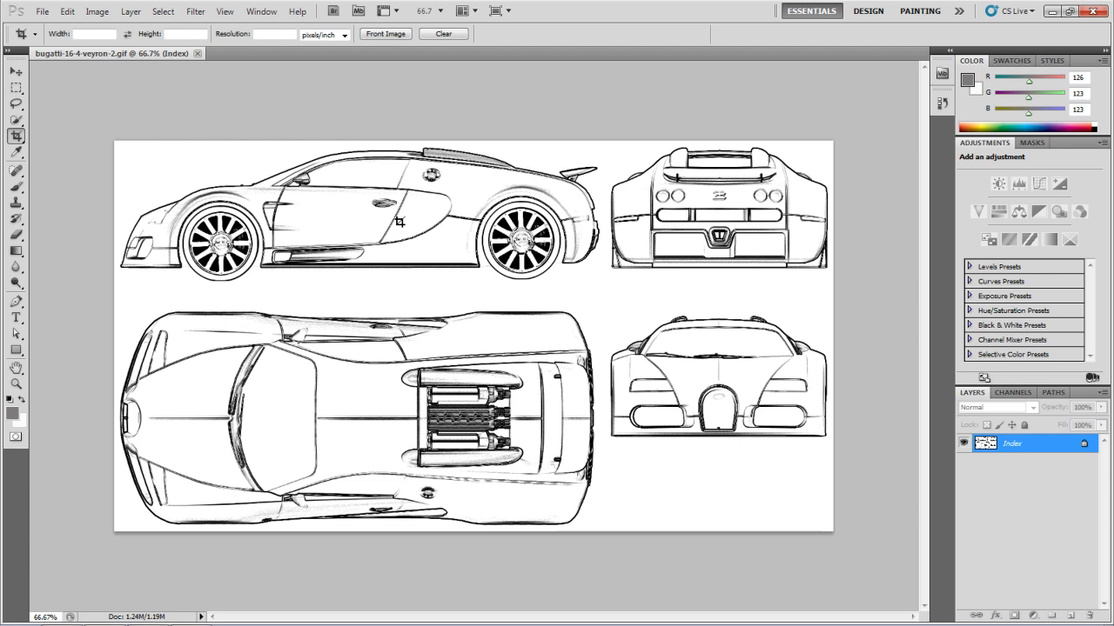
key("z")
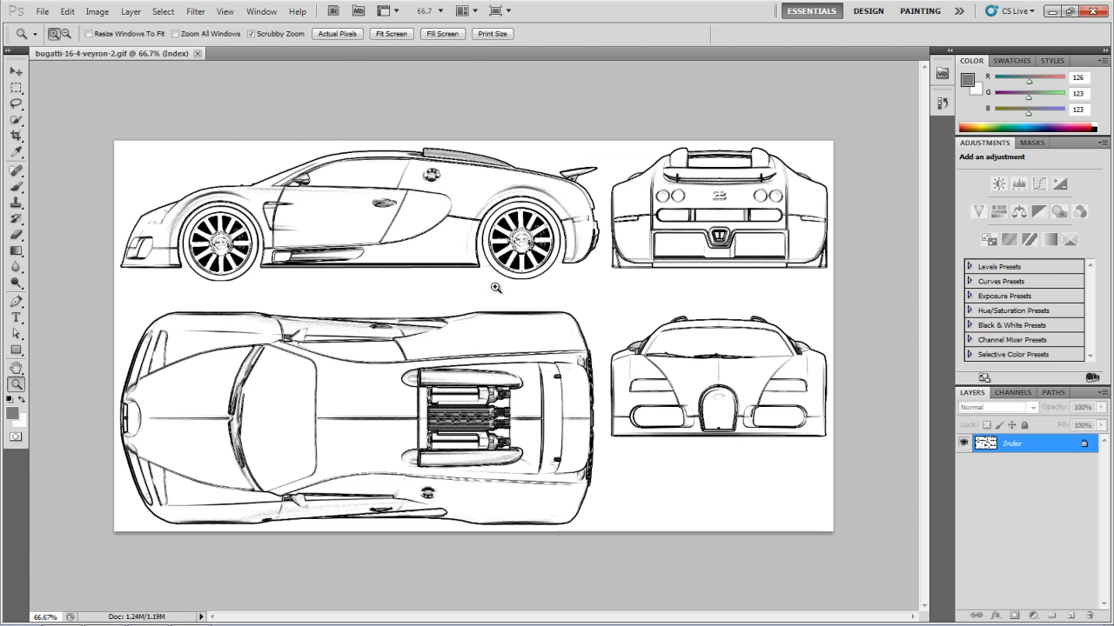
left_click(492, 296)
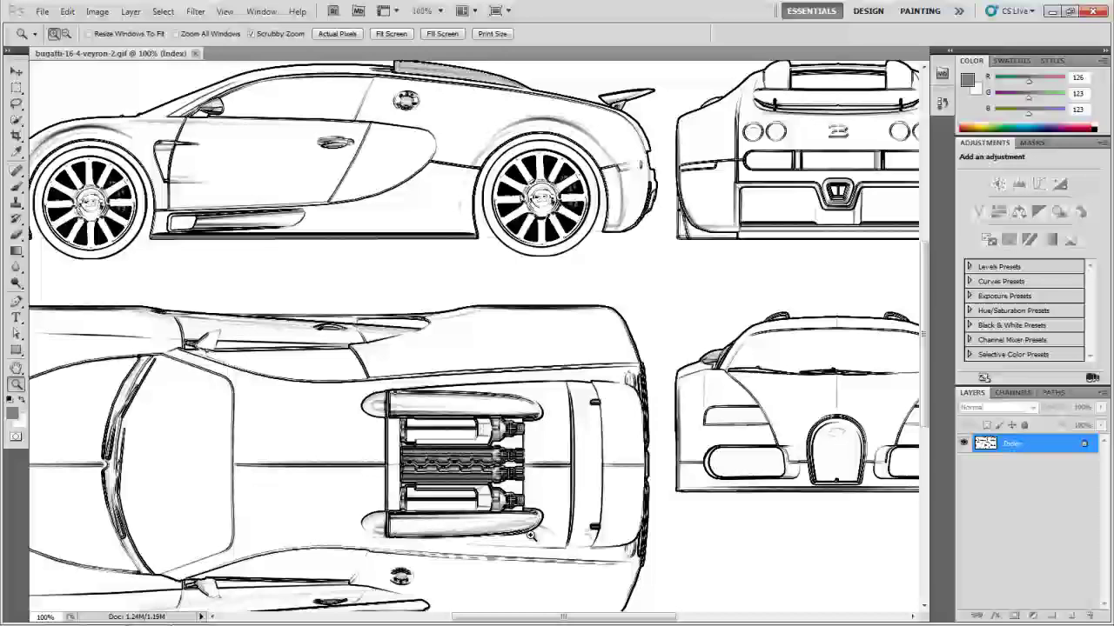
left_click_drag(548, 618, 635, 617)
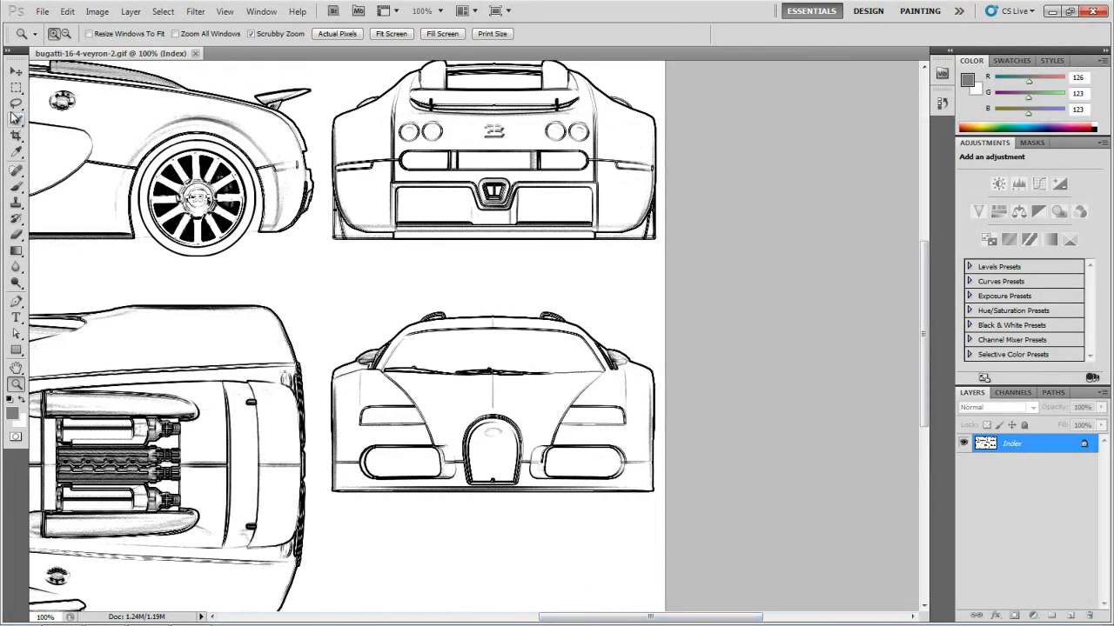
left_click(16, 135)
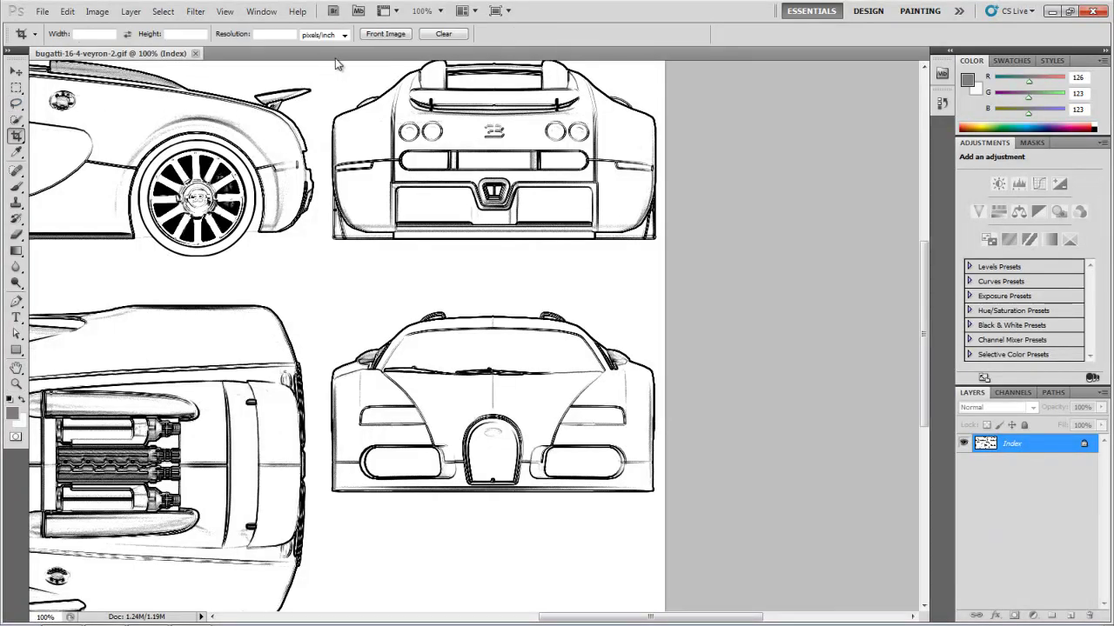
Crop to the rear-view drawing, tightening the bottom, right and top edges around the car.
mouse_move(331, 64)
left_mouse_down()
mouse_move(350, 186)
mouse_move(533, 237)
mouse_move(664, 250)
left_mouse_up()
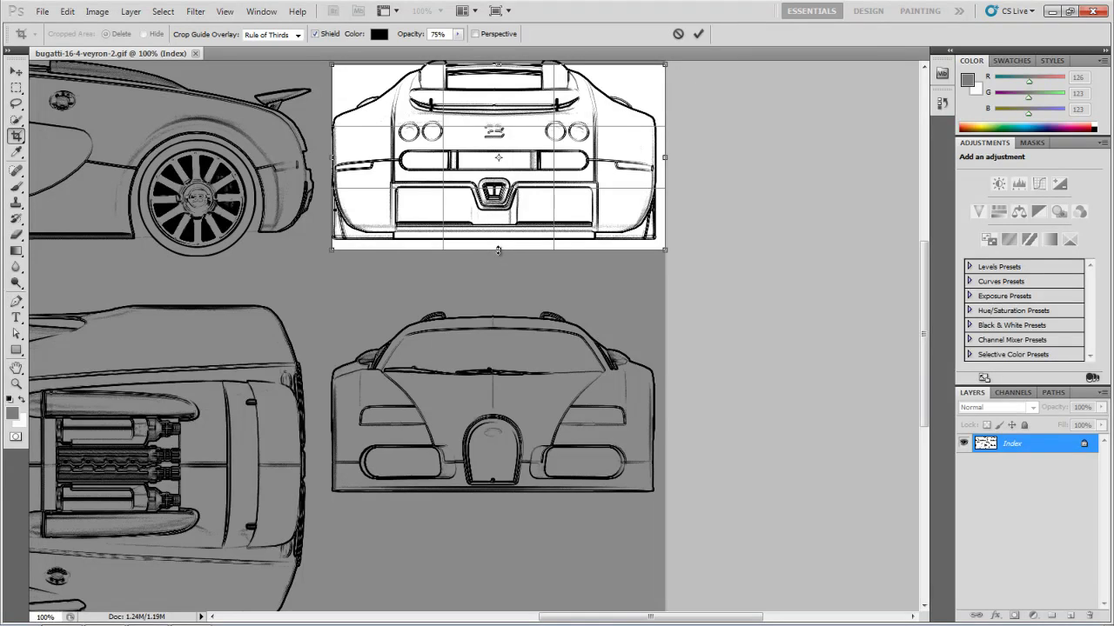
left_click_drag(497, 250, 498, 241)
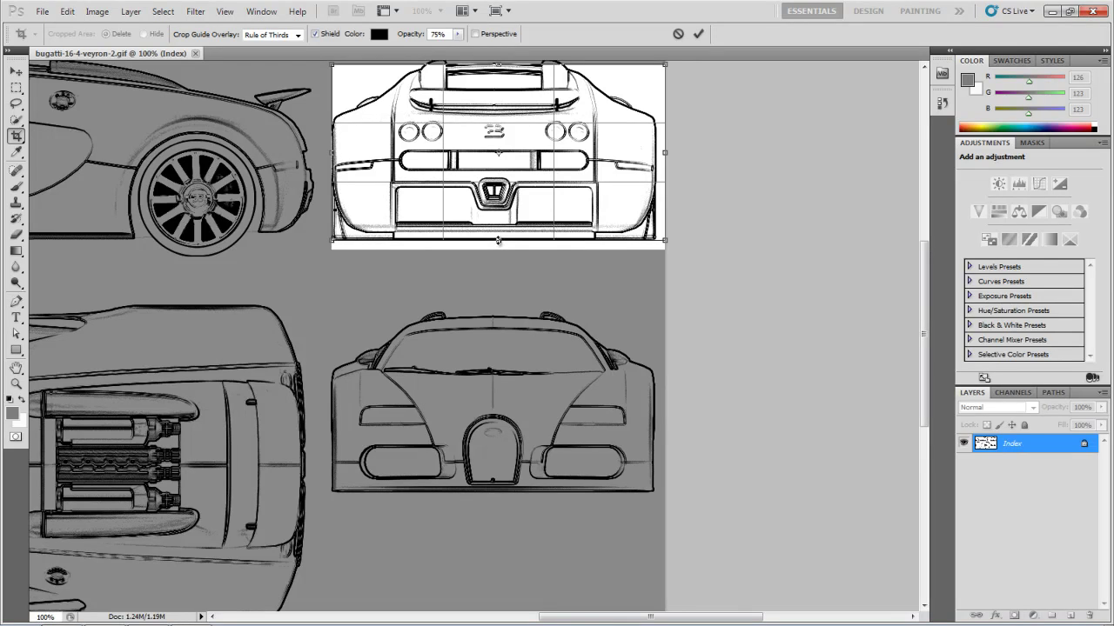
left_click_drag(498, 241, 497, 232)
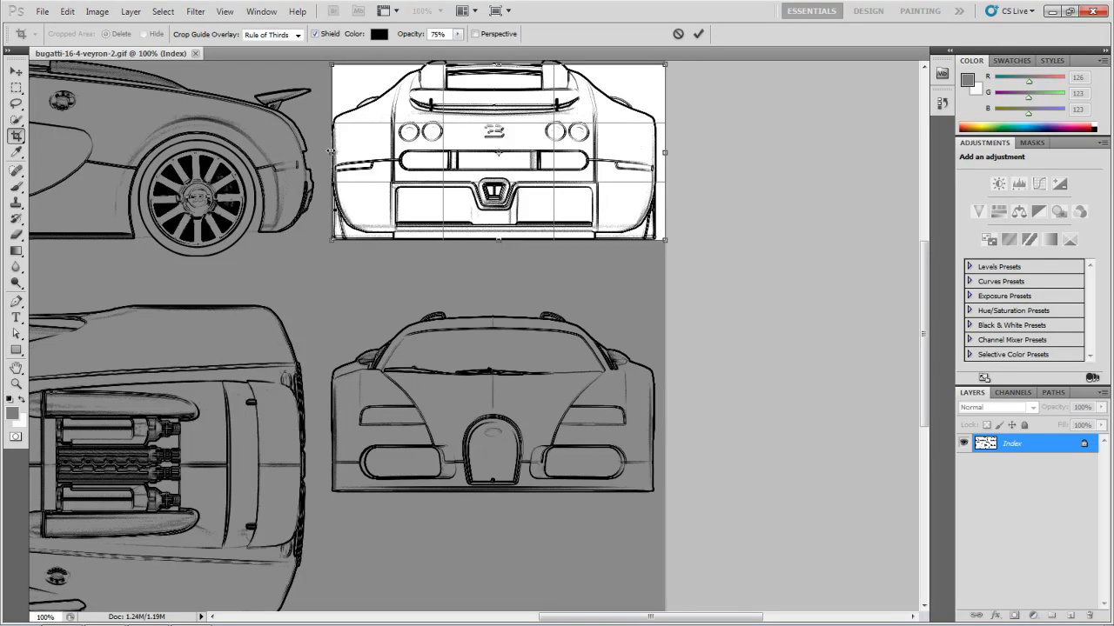
left_click_drag(330, 152, 331, 152)
left_click_drag(665, 153, 657, 152)
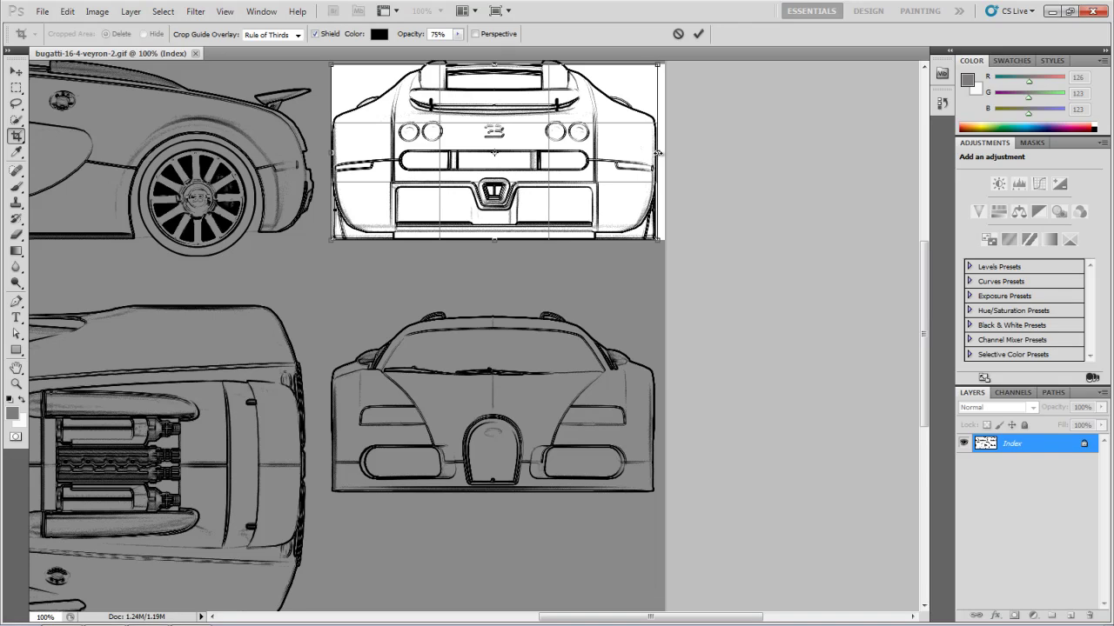
left_click_drag(658, 153, 657, 153)
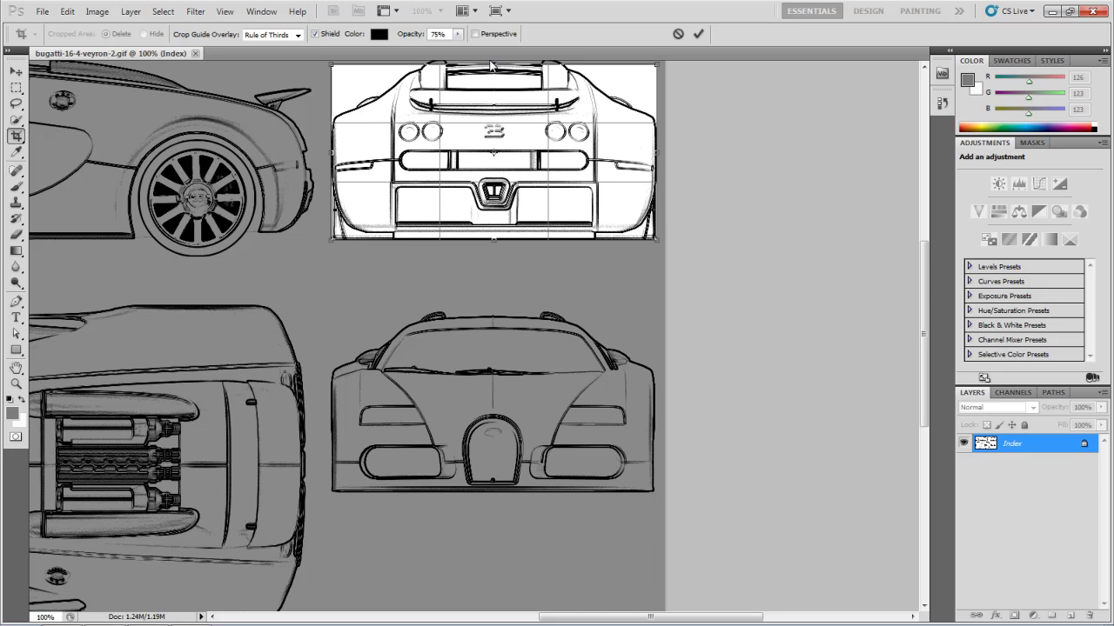
left_click_drag(495, 61, 509, 95)
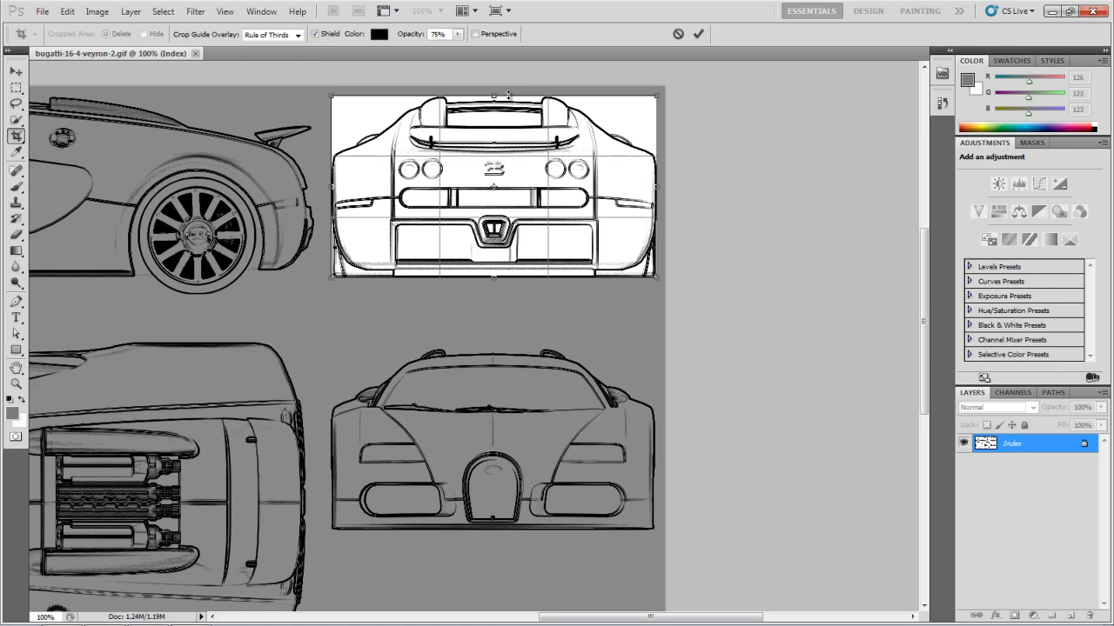
left_click_drag(494, 95, 495, 96)
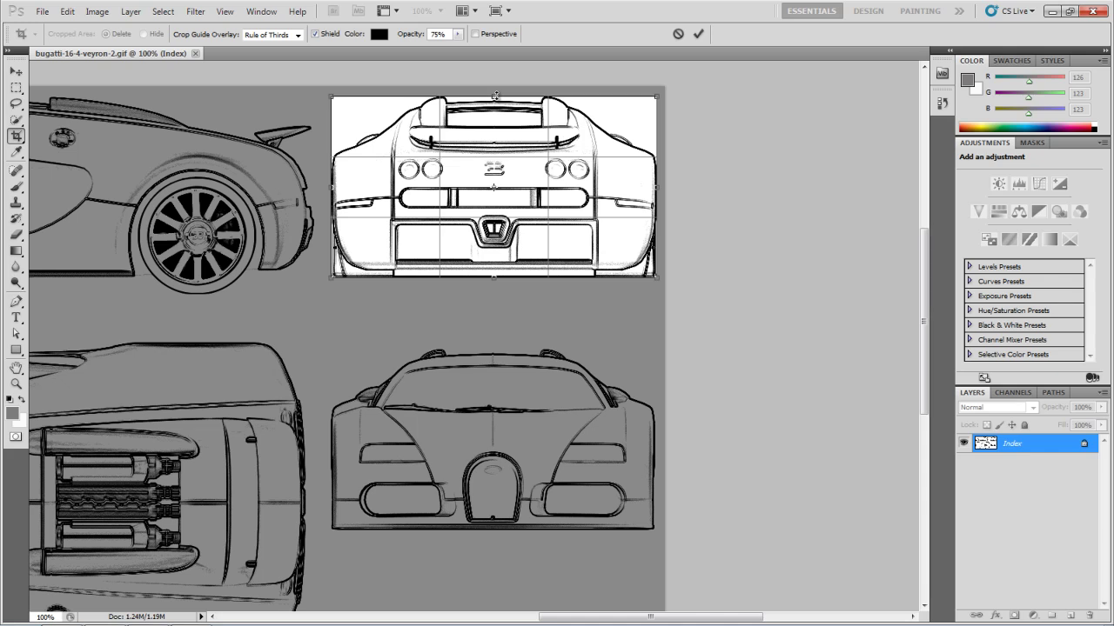
key("Return")
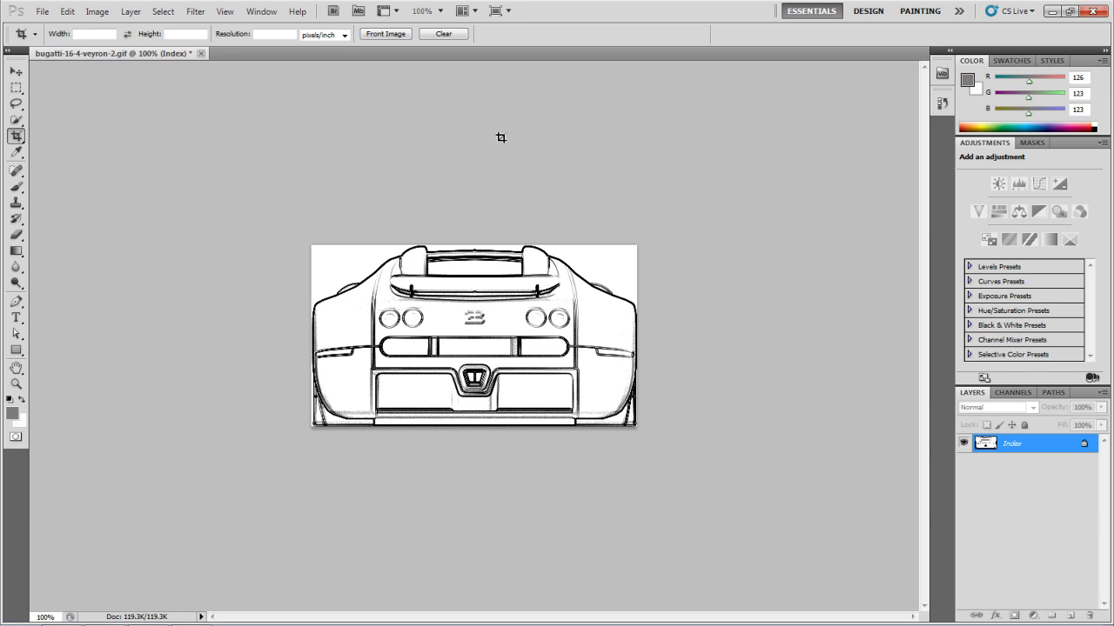
Convert the rear-view image to RGB Color mode.
left_click(96, 11)
mouse_move(182, 27)
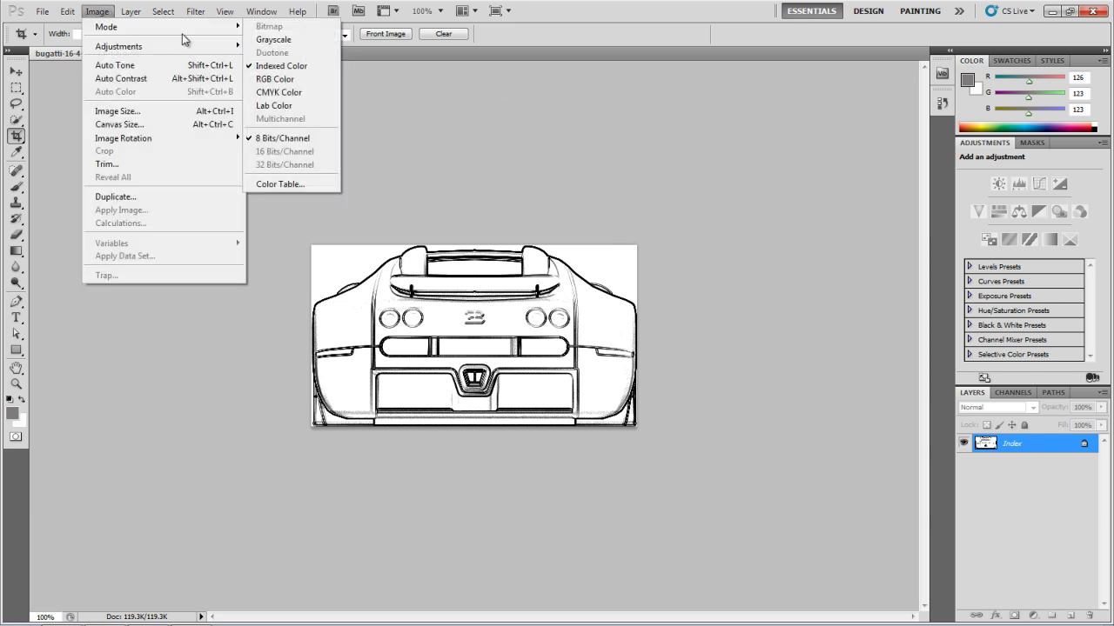
left_click(270, 79)
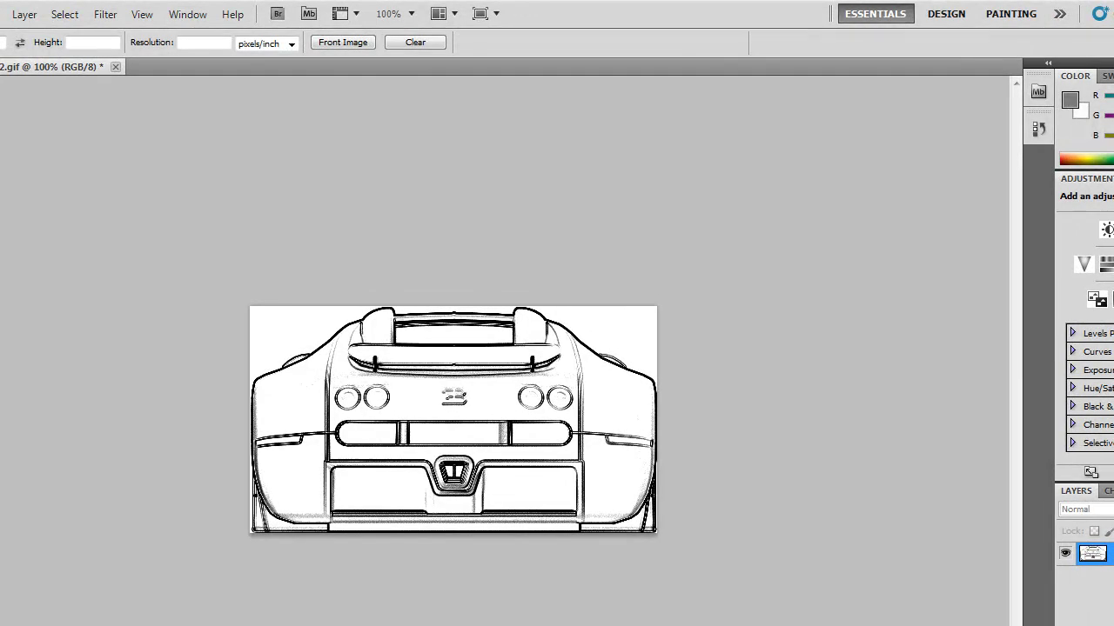
Duplicate Background as Background copy, delete the original, and crop to the full image.
right_click(1103, 557)
left_click(1088, 594)
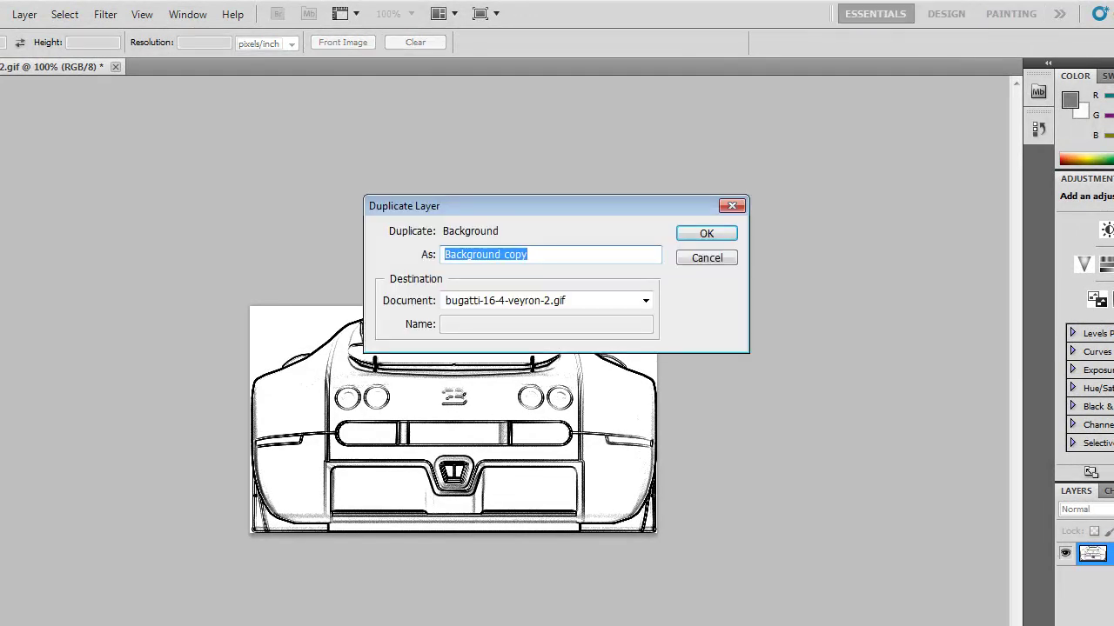
key("Return")
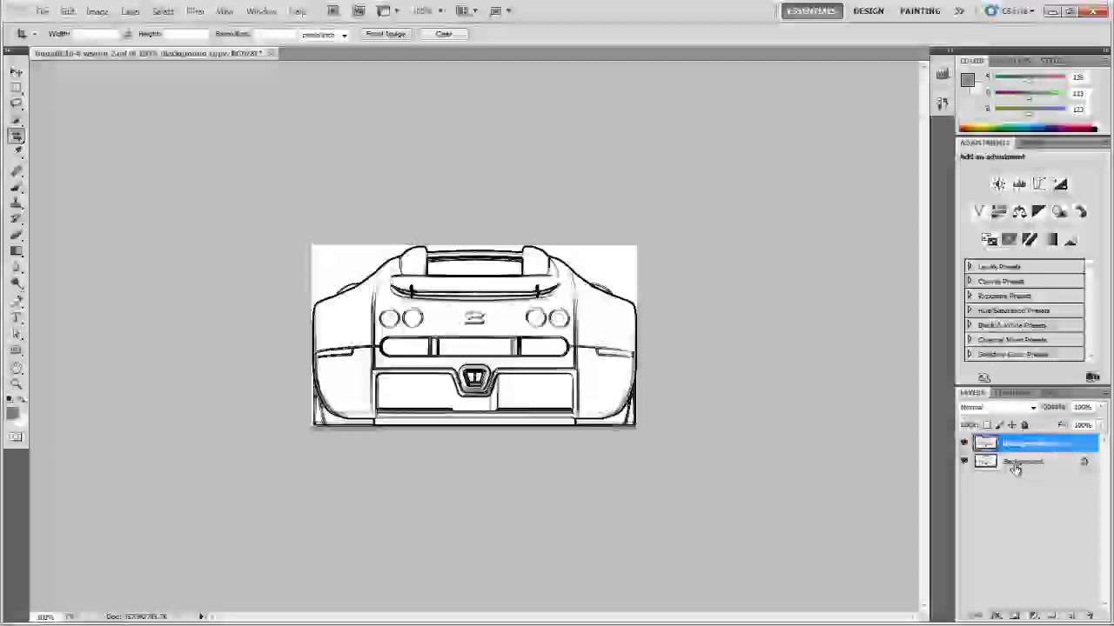
right_click(1014, 468)
left_click(1023, 510)
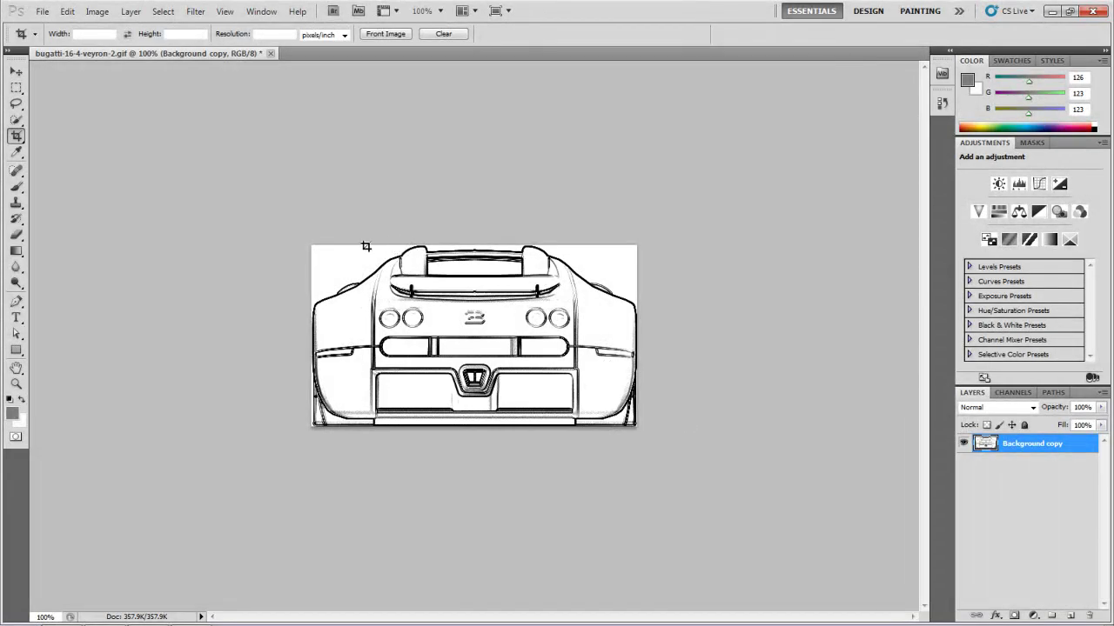
left_click_drag(299, 241, 665, 450)
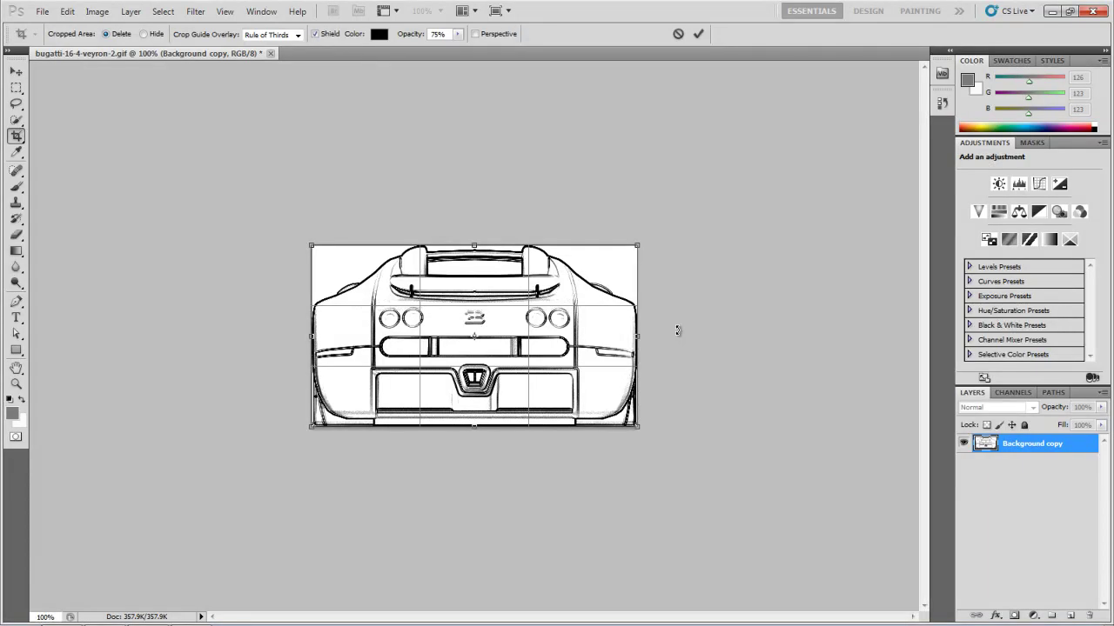
key("Return")
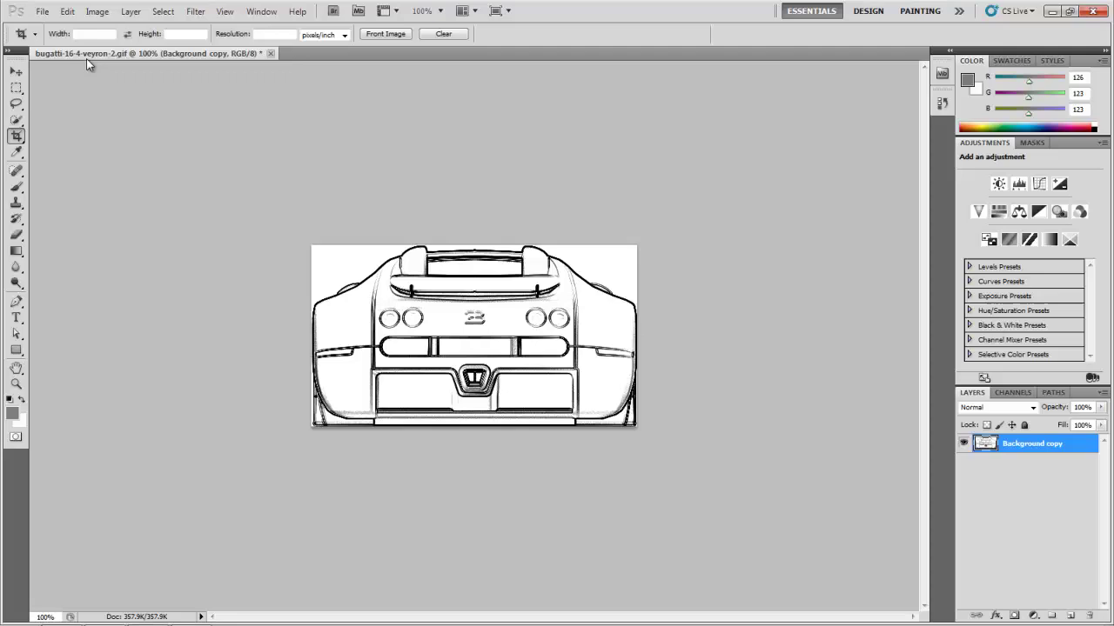
Save the cropped rear view in Photoshop format under the name bugatti-back.psd.
left_click(43, 12)
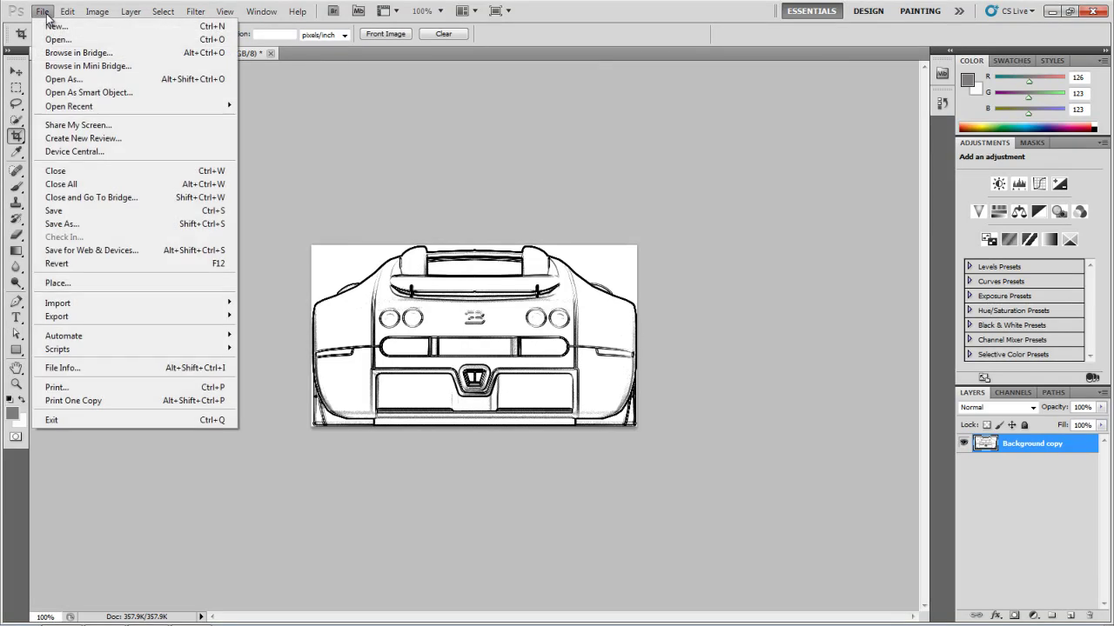
left_click(88, 222)
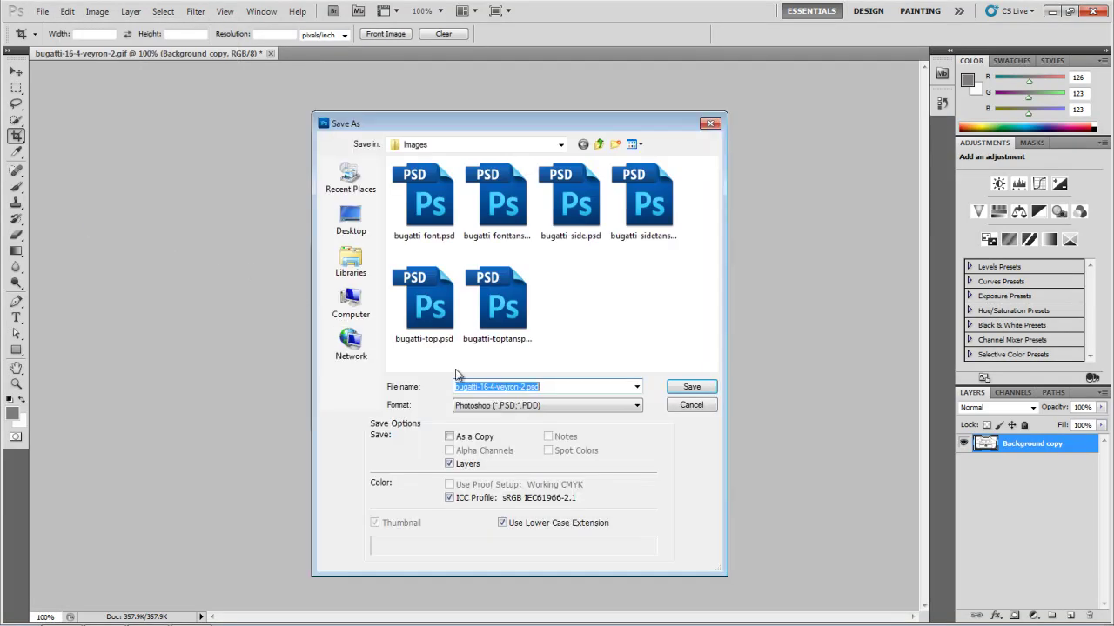
left_click(523, 386)
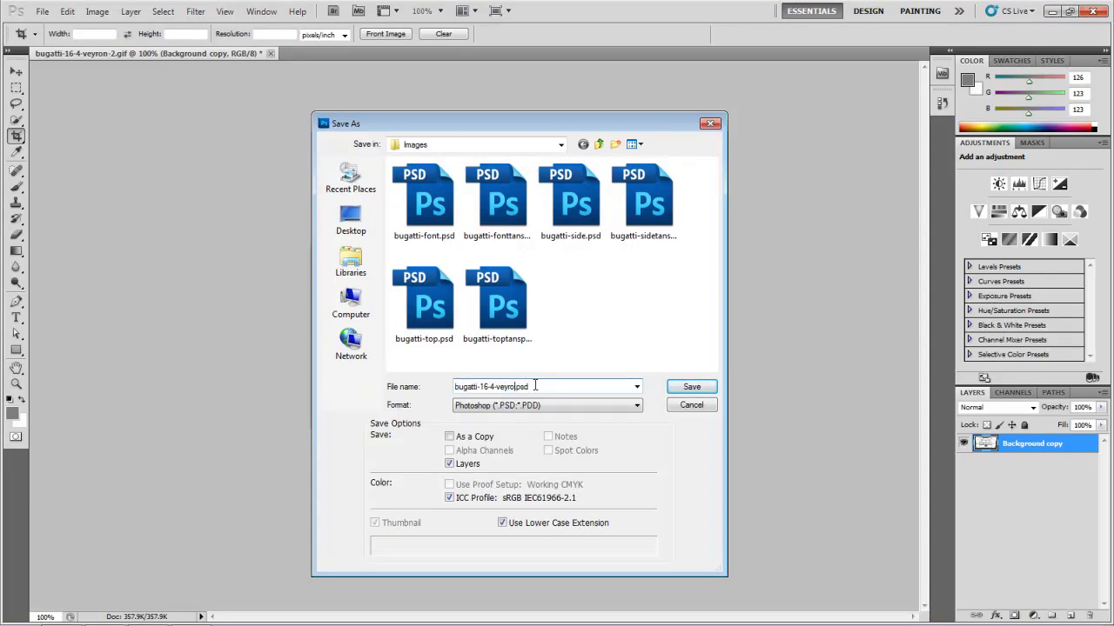
key("BackSpace")
key("BackSpace")
key("BackSpace")
key("BackSpace")
key("BackSpace")
key("BackSpace")
key("BackSpace")
key("BackSpace")
key("BackSpace")
left_click(688, 392)
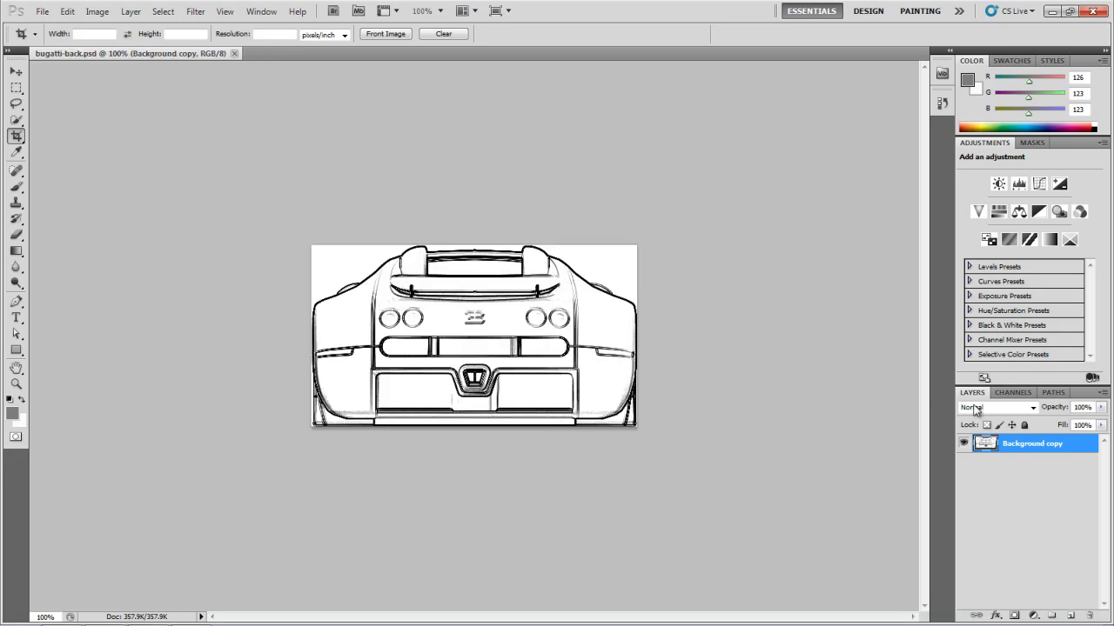
Lower the rear-view layer opacity to 47% and save it as bugatti-backtansp.psd.
left_click(1100, 408)
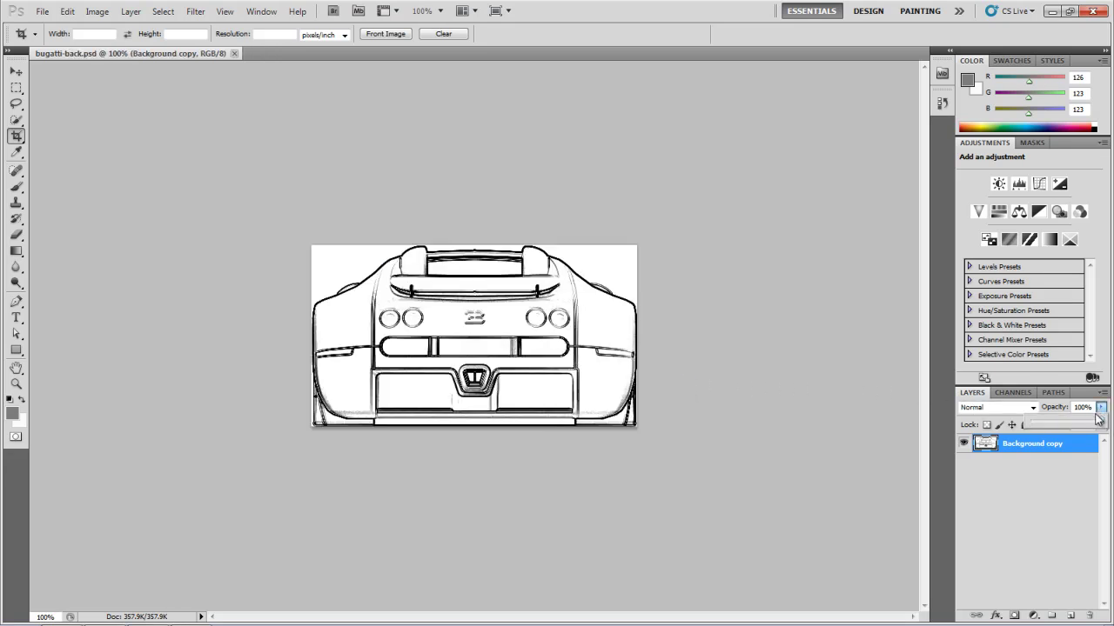
left_click_drag(1101, 423, 1070, 424)
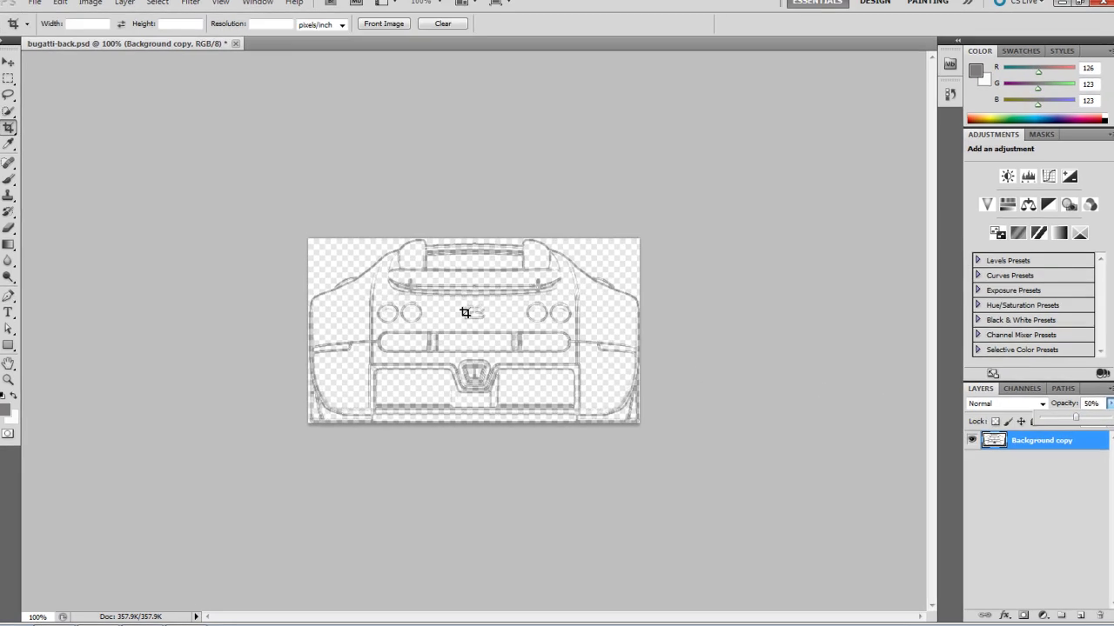
left_click(35, 2)
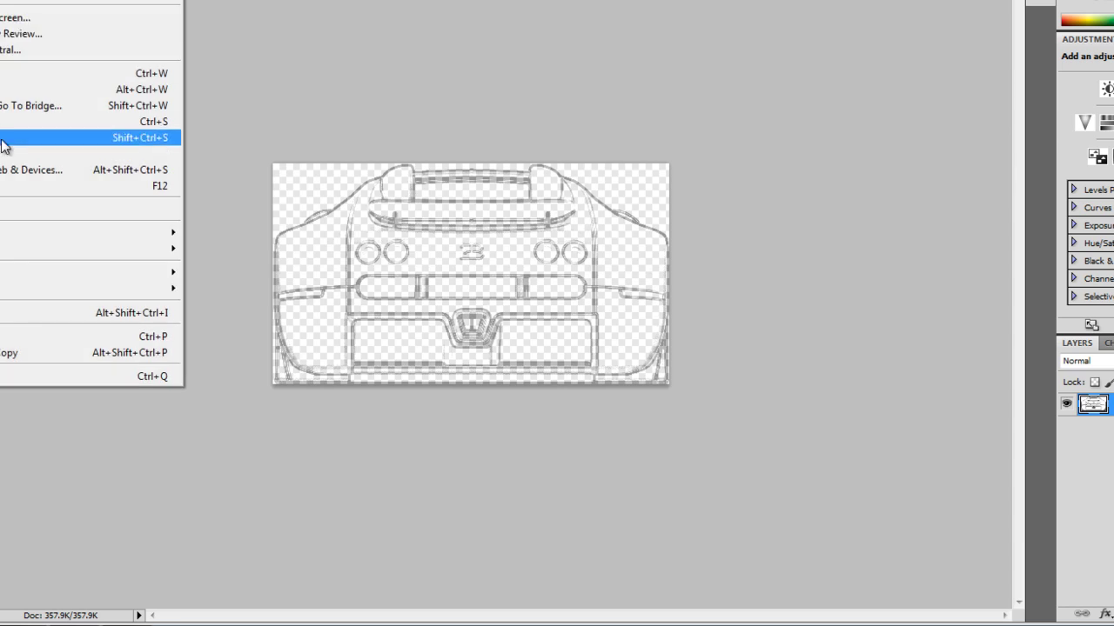
left_click(131, 139)
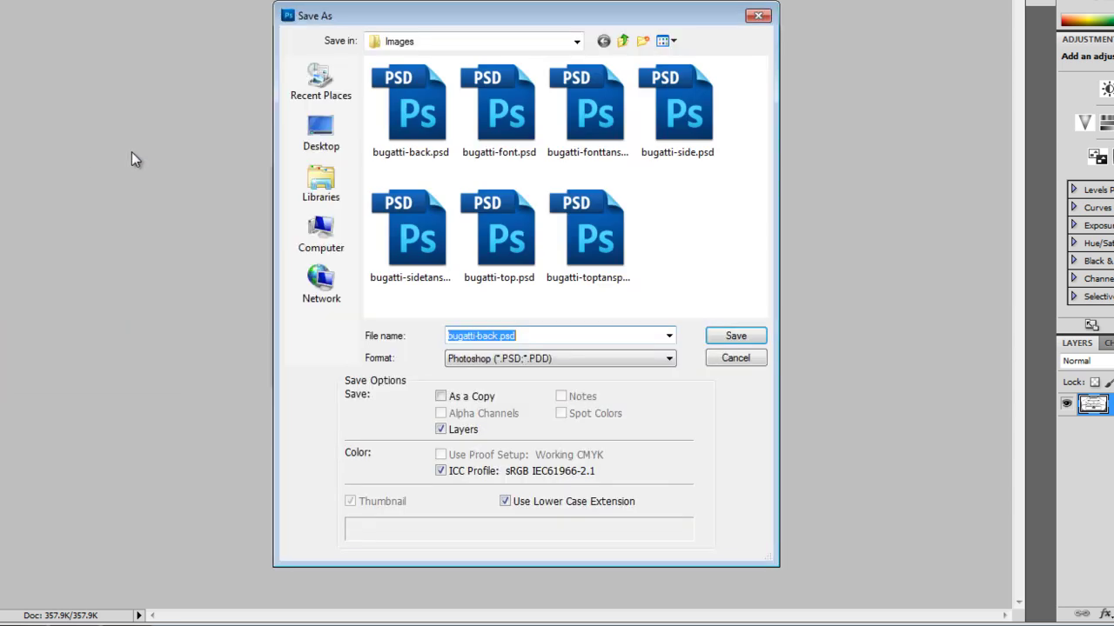
left_click(499, 336)
type("tansp")
left_click(736, 336)
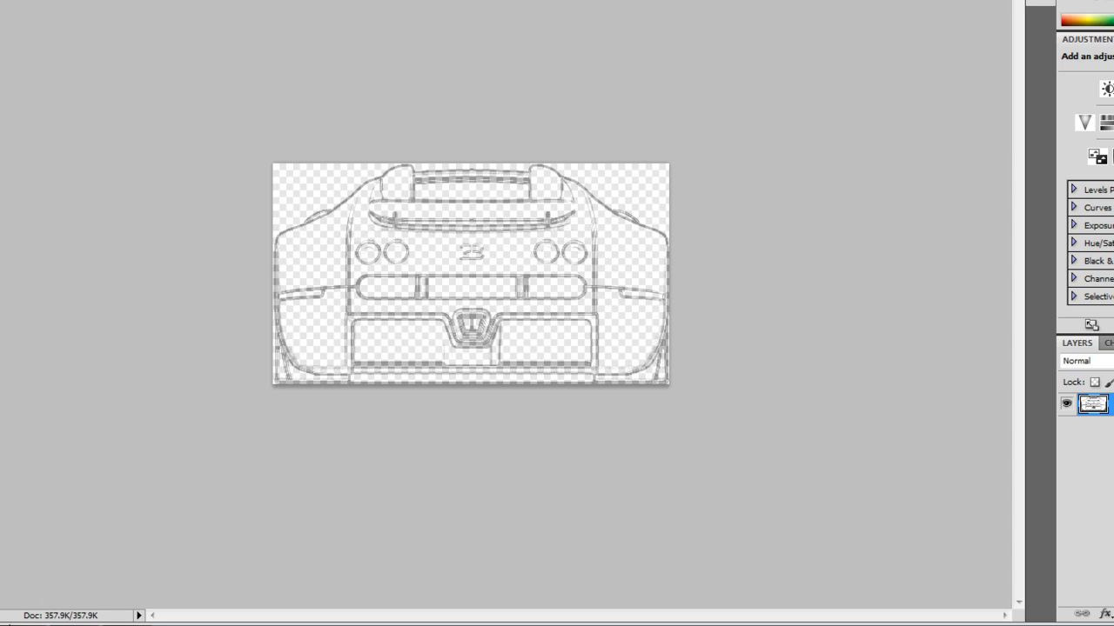
Open the Bugatti Images folder in Explorer and enlarge the window to list all nine files.
mouse_move(14, 623)
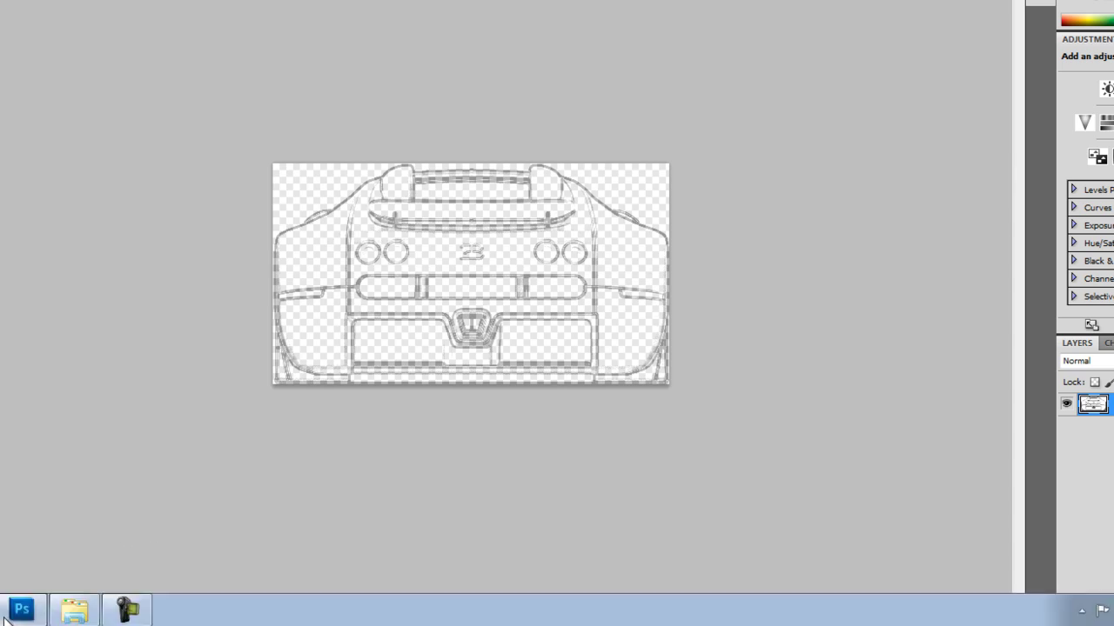
left_click(71, 613)
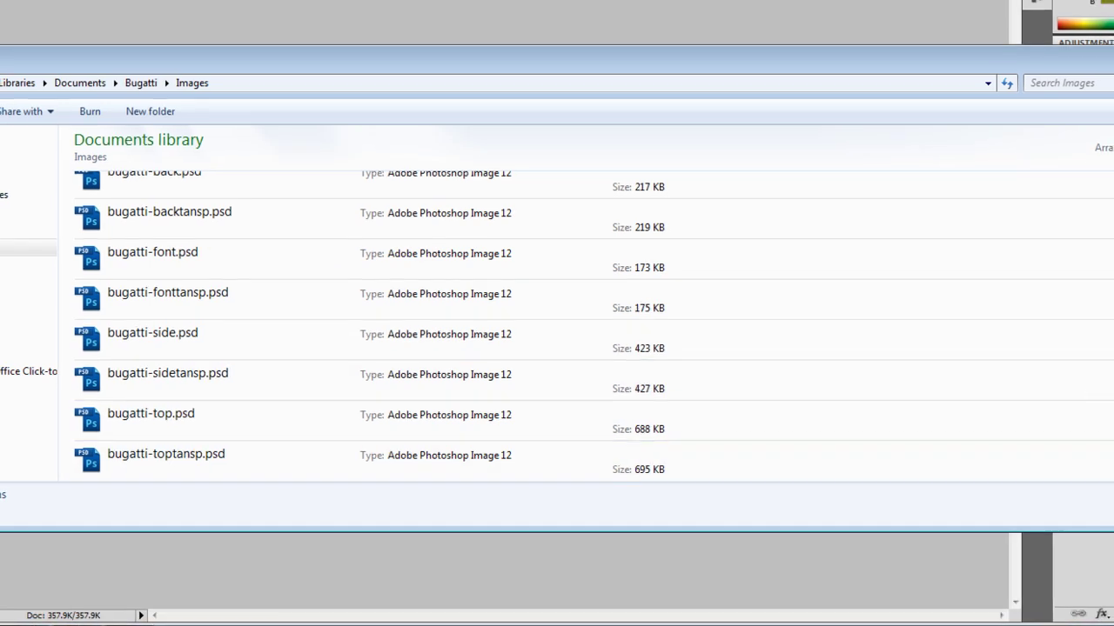
scroll(1091, 391, "up", 2)
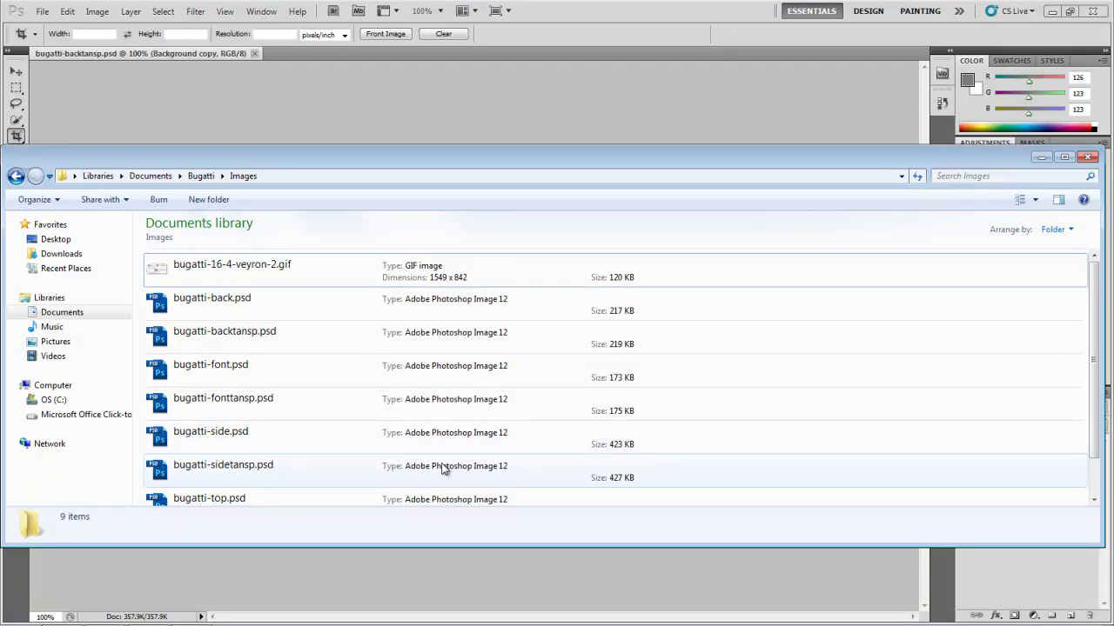
left_click_drag(713, 546, 721, 610)
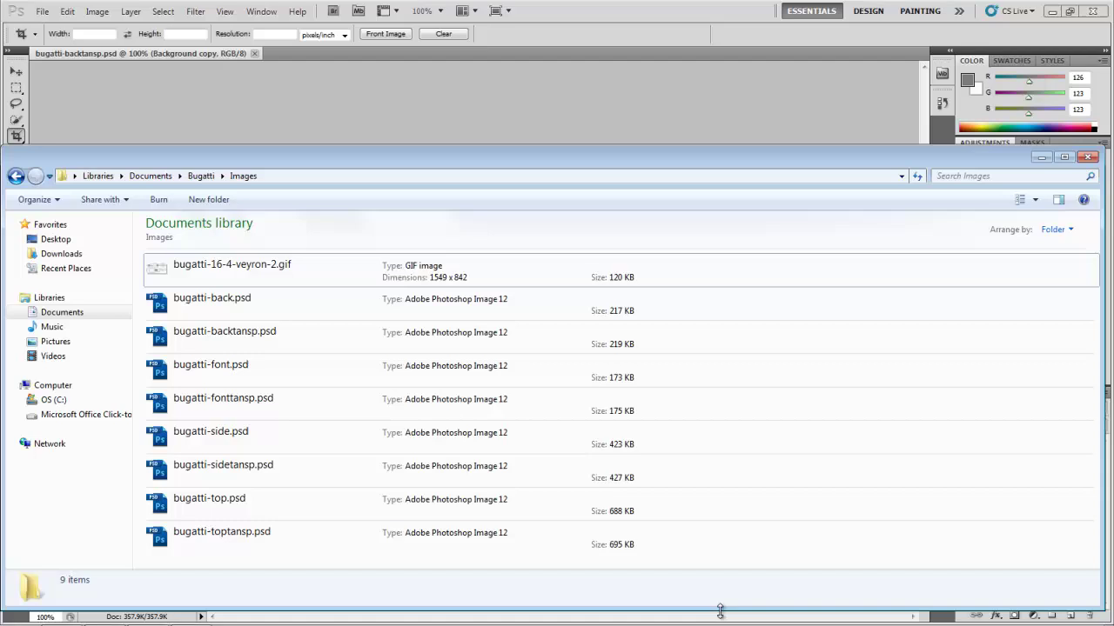